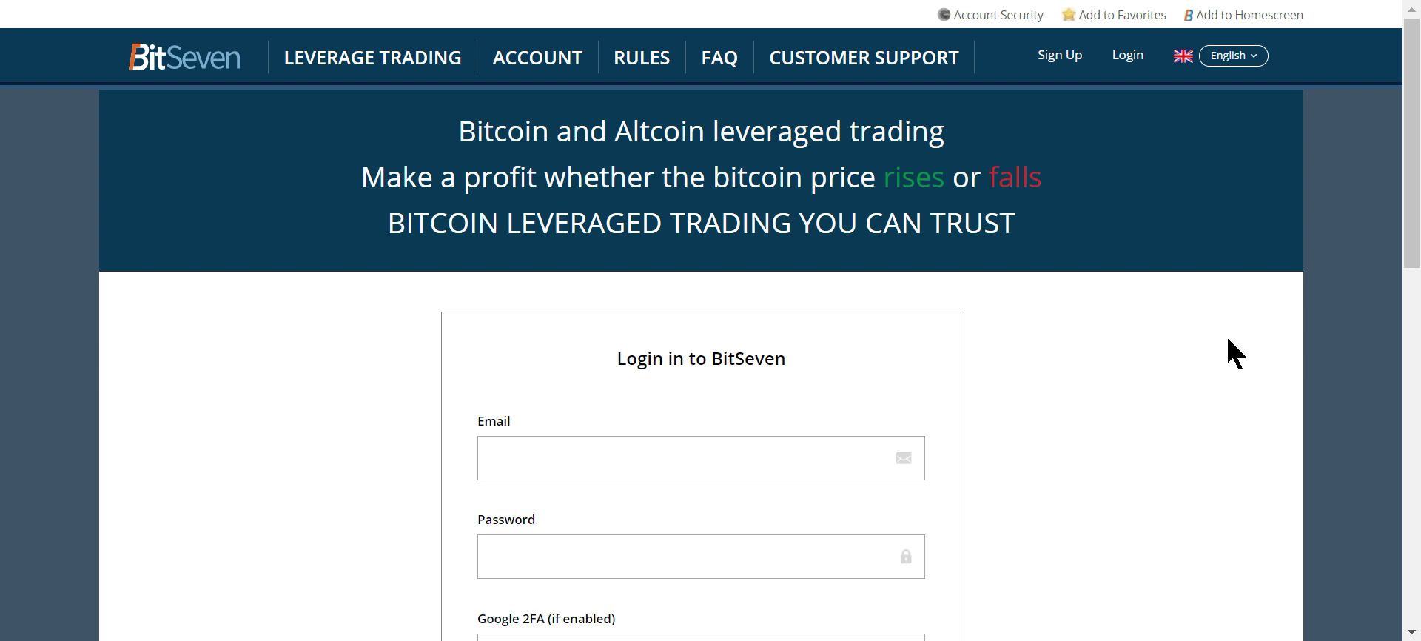
Open the BitSeven registration form and examine the details required to sign up
click(1063, 57)
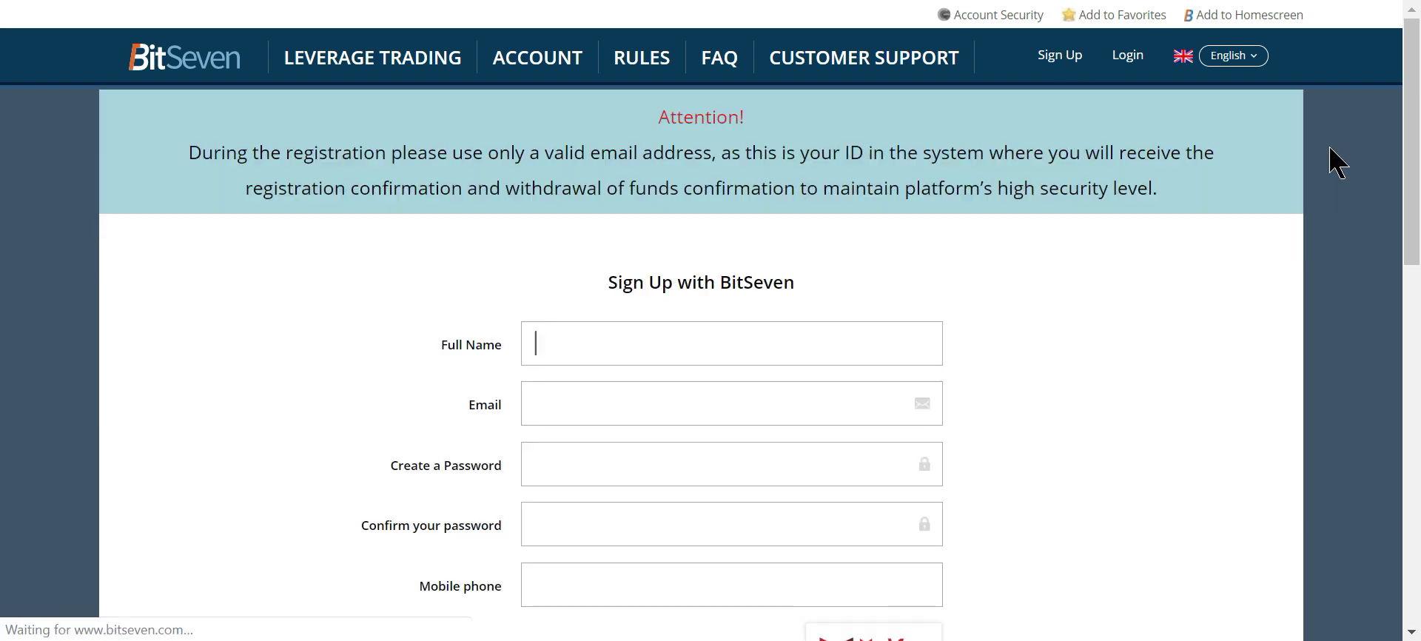
scroll(1338, 161, down, 2)
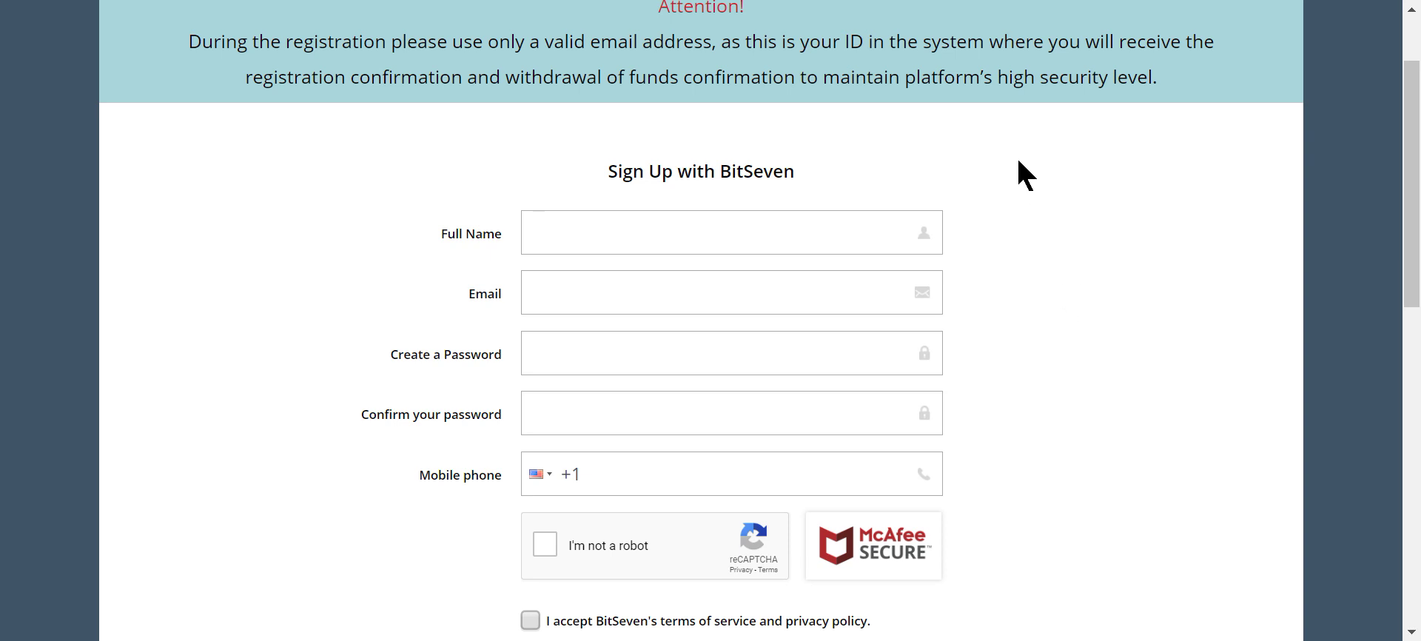
Switch to the logged-in trading page, open the account's deposit page and copy the Bitcoin deposit address
click(209, 1)
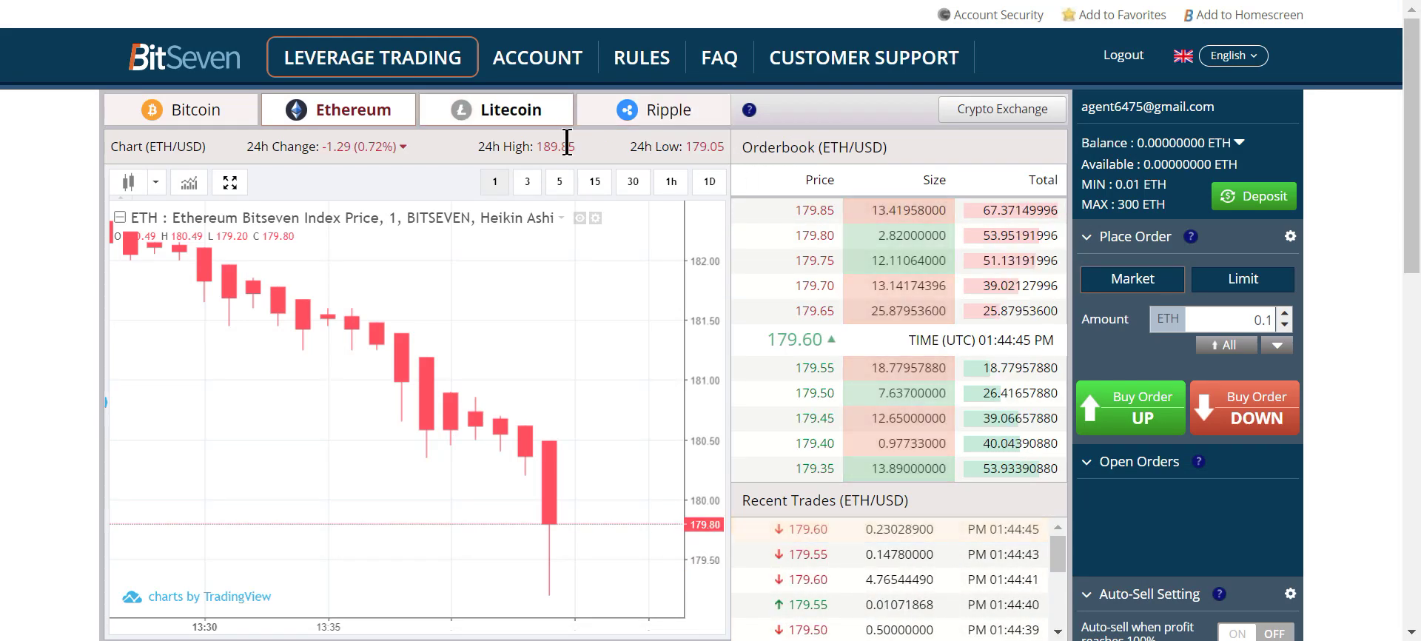
click(523, 61)
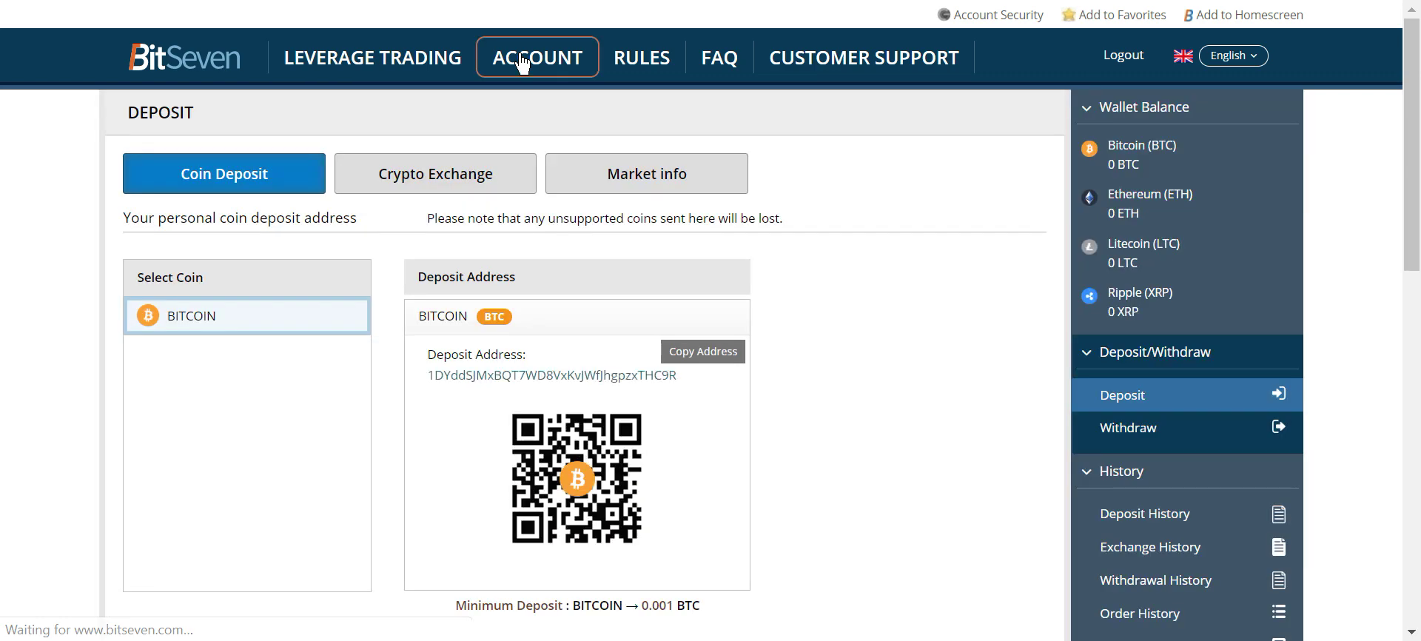
click(702, 352)
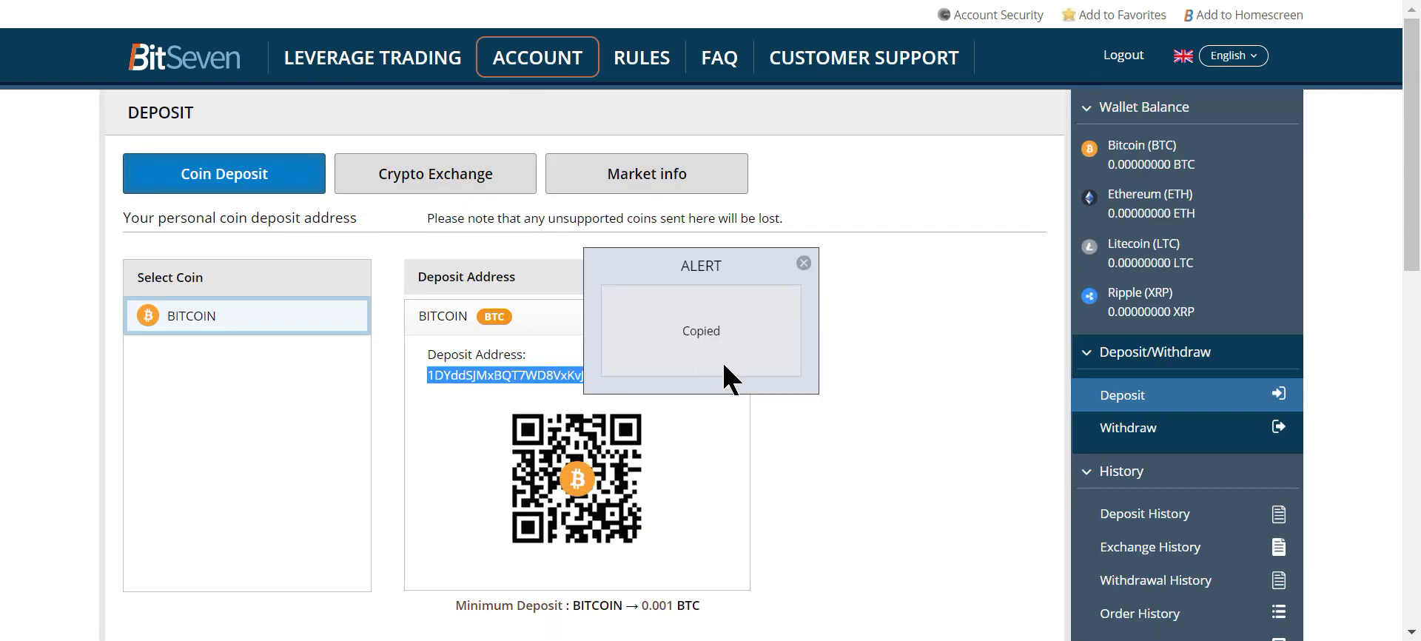
Switch to the crypto wallet app, start a Bitcoin transfer and paste the copied deposit address as recipient
key(alt+Tab)
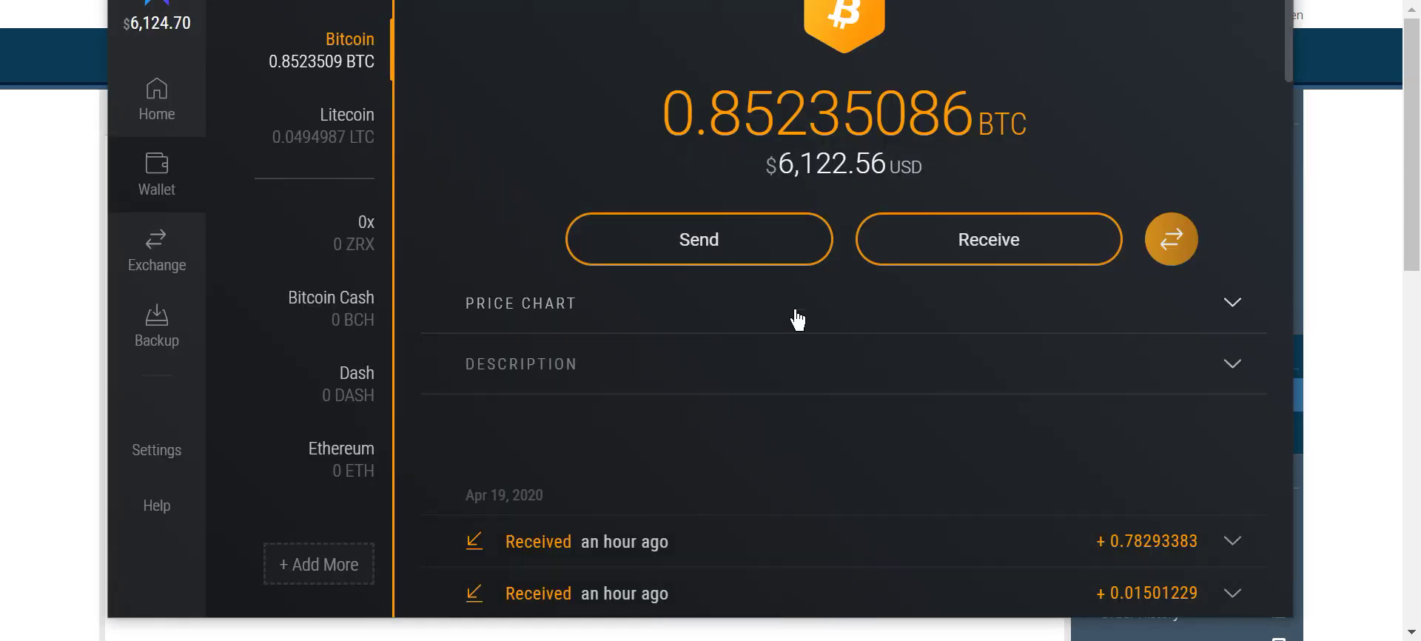
click(696, 261)
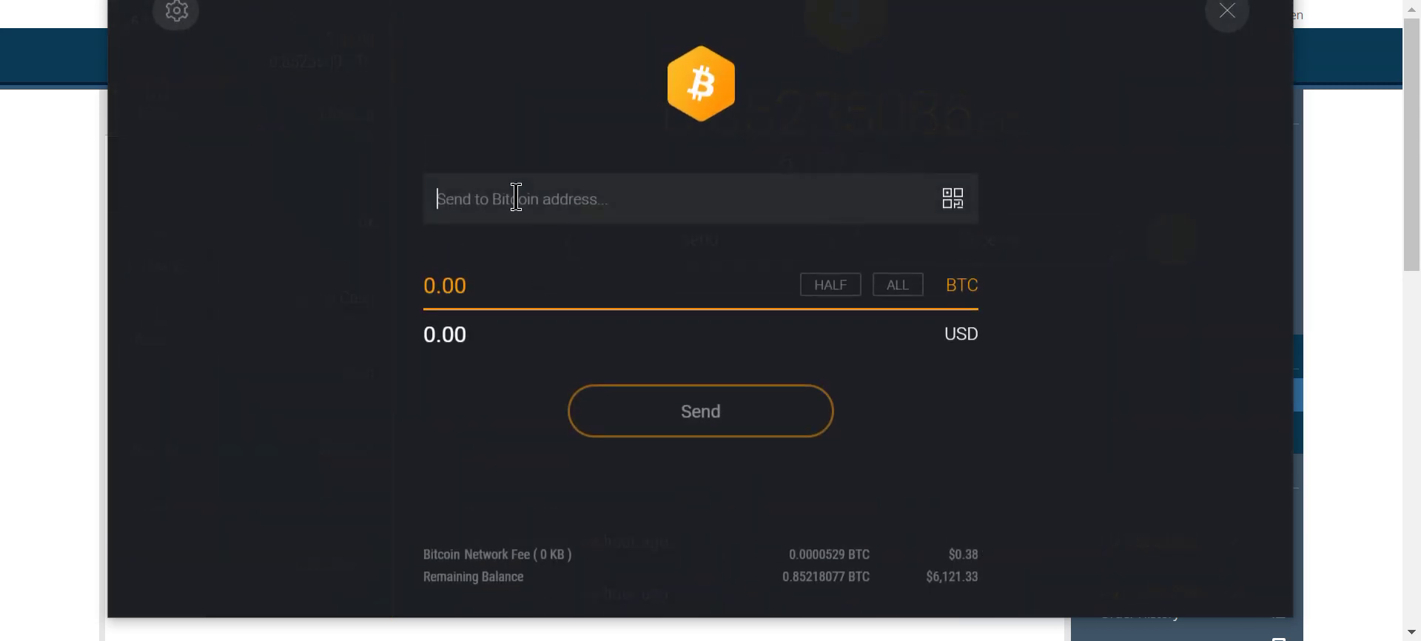
right_click(517, 197)
click(580, 331)
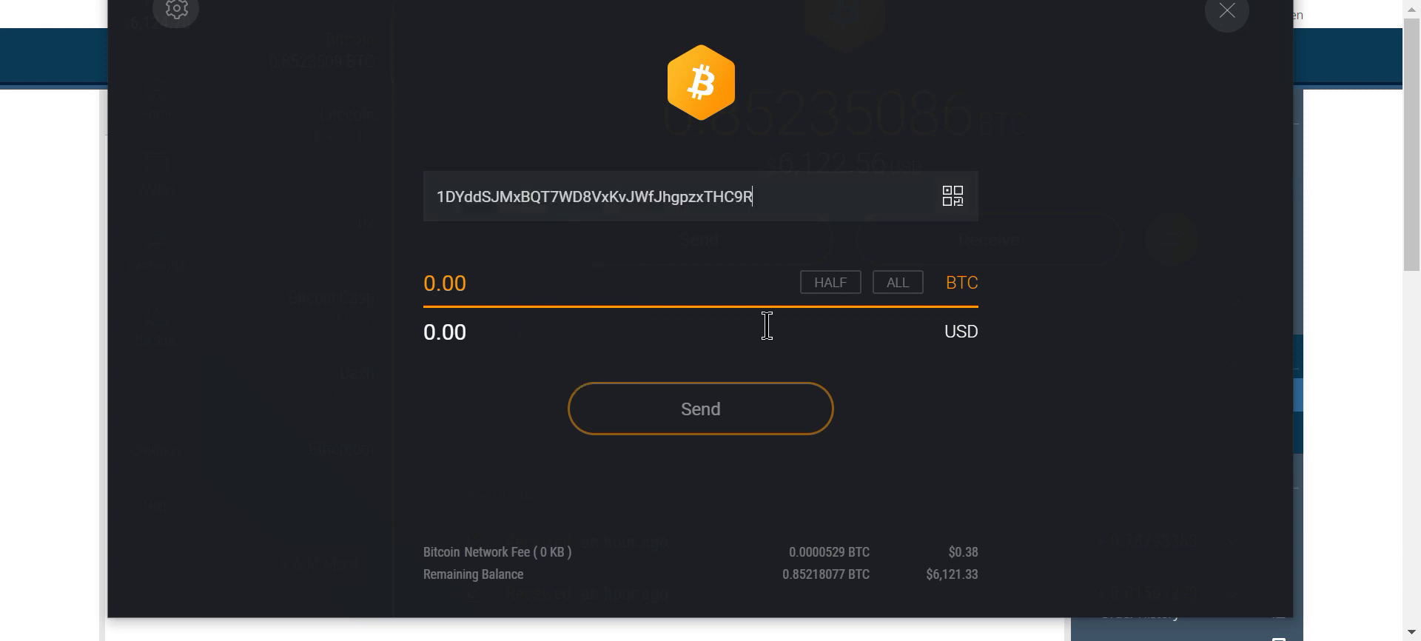
Send the wallet's entire Bitcoin balance to the pasted address and close the completion notice
click(892, 287)
click(669, 396)
click(823, 545)
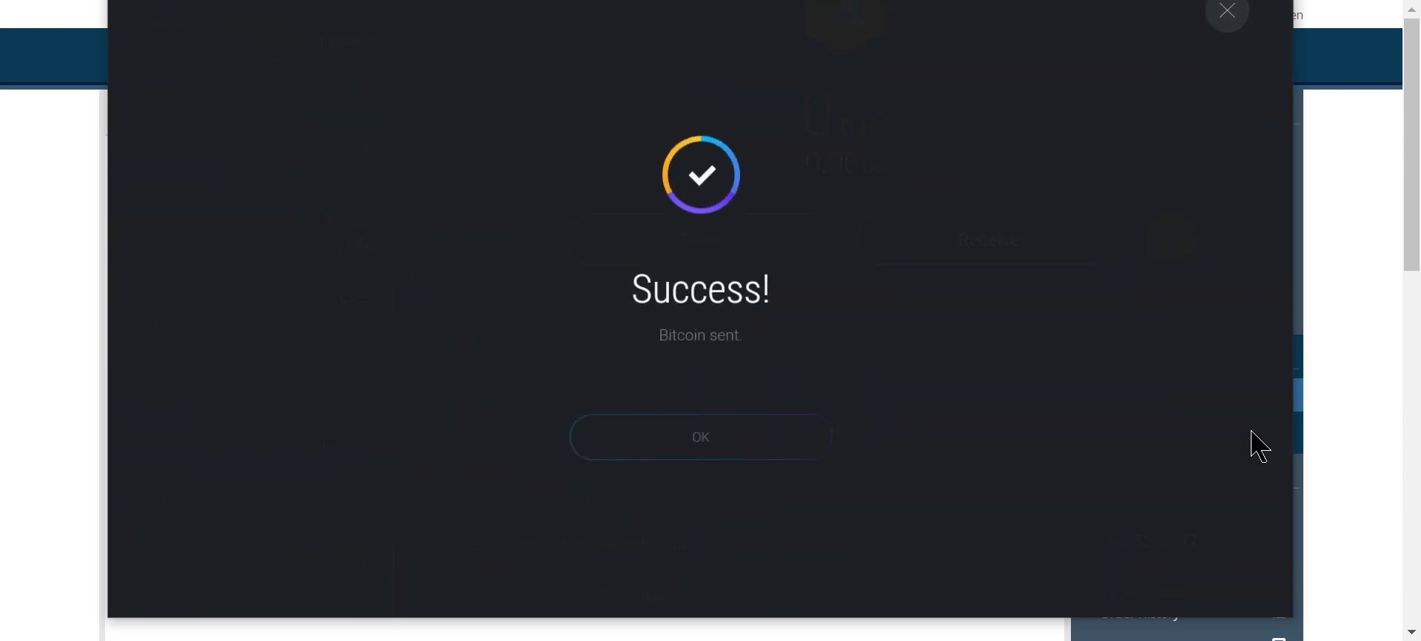
click(696, 430)
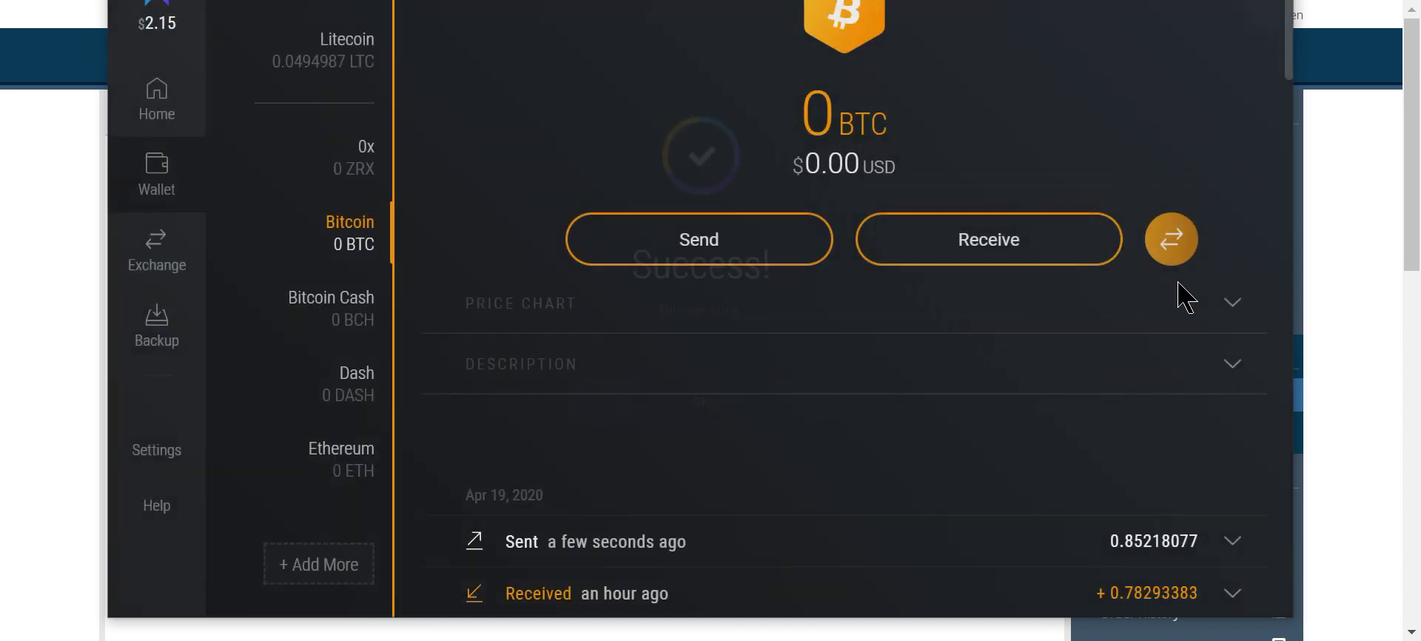
Return to BitSeven, refresh the deposit page and open the Crypto Exchange section
click(1315, 214)
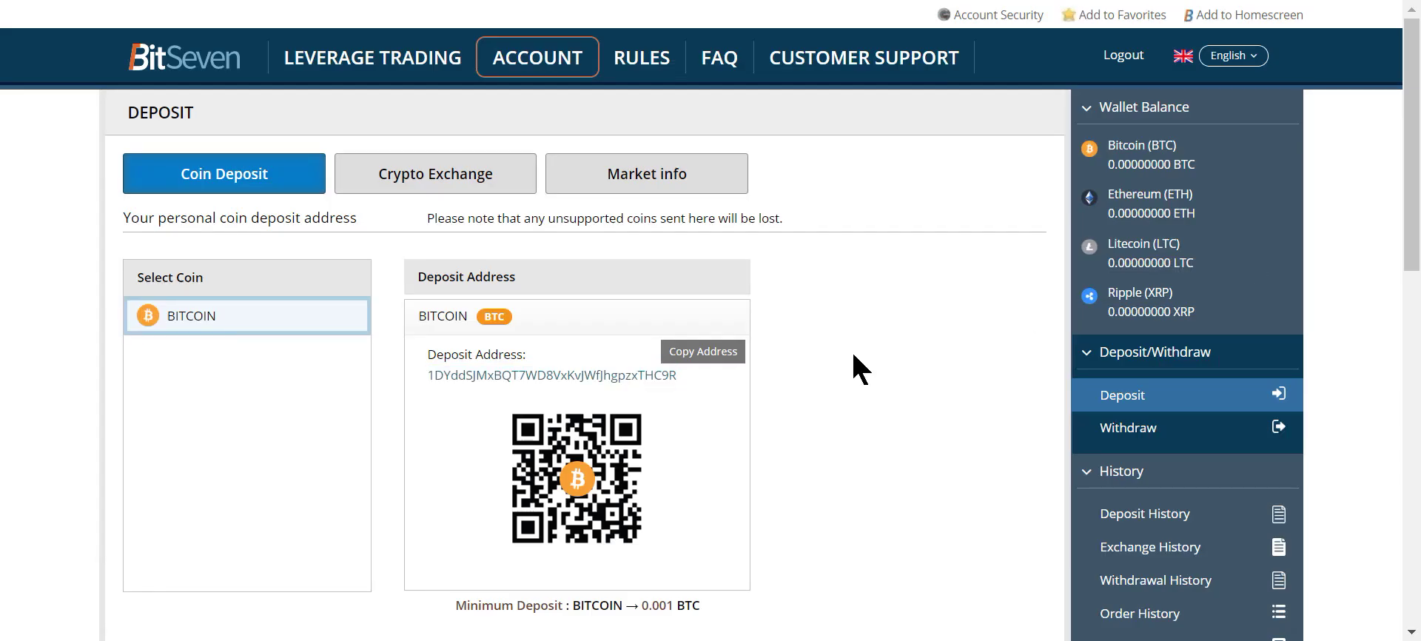
key(F5)
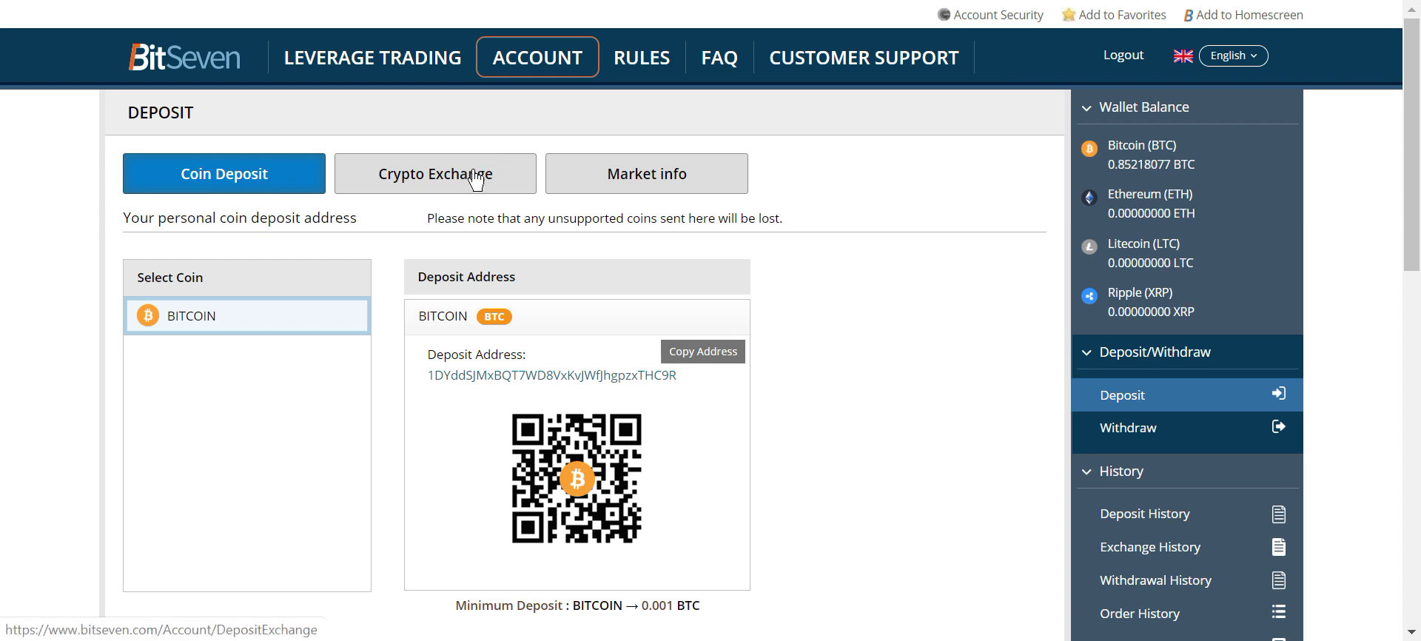
click(411, 177)
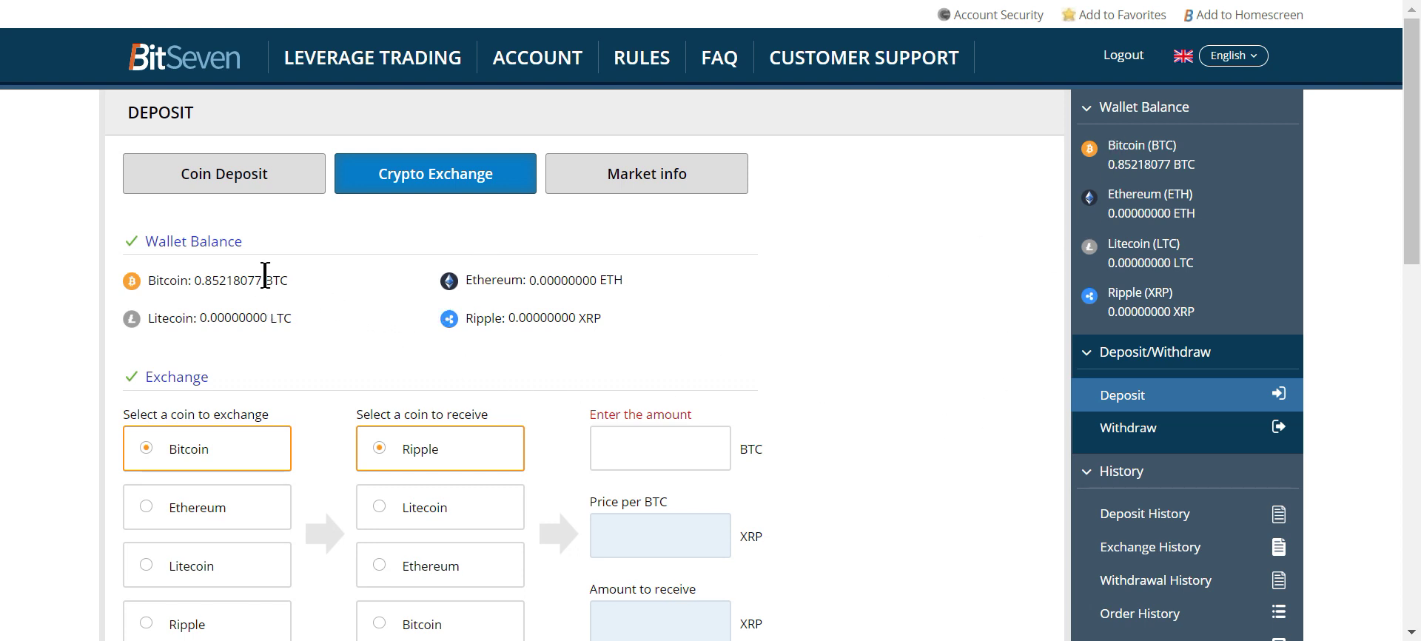
Exchange the full balance of 0.85218077 BTC for Ethereum, copying the amount from the wallet balance
drag(265, 280, 194, 280)
right_click(224, 278)
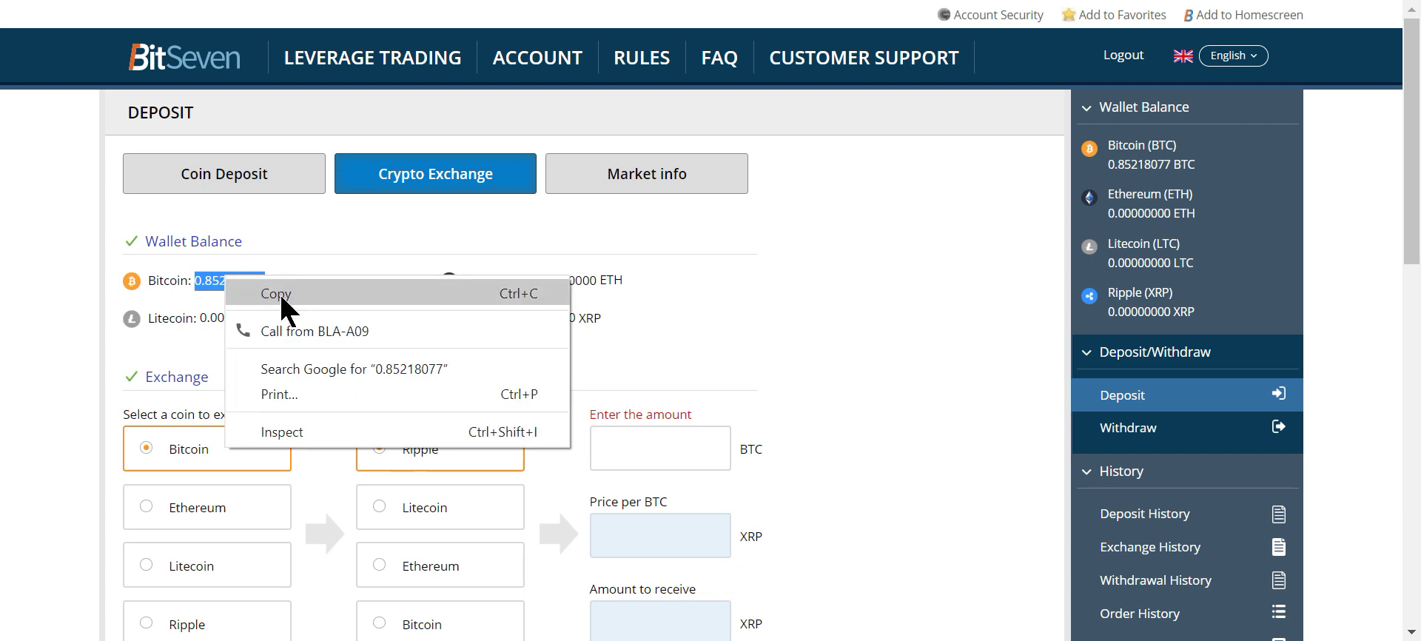
click(281, 291)
scroll(400, 282, down, 2)
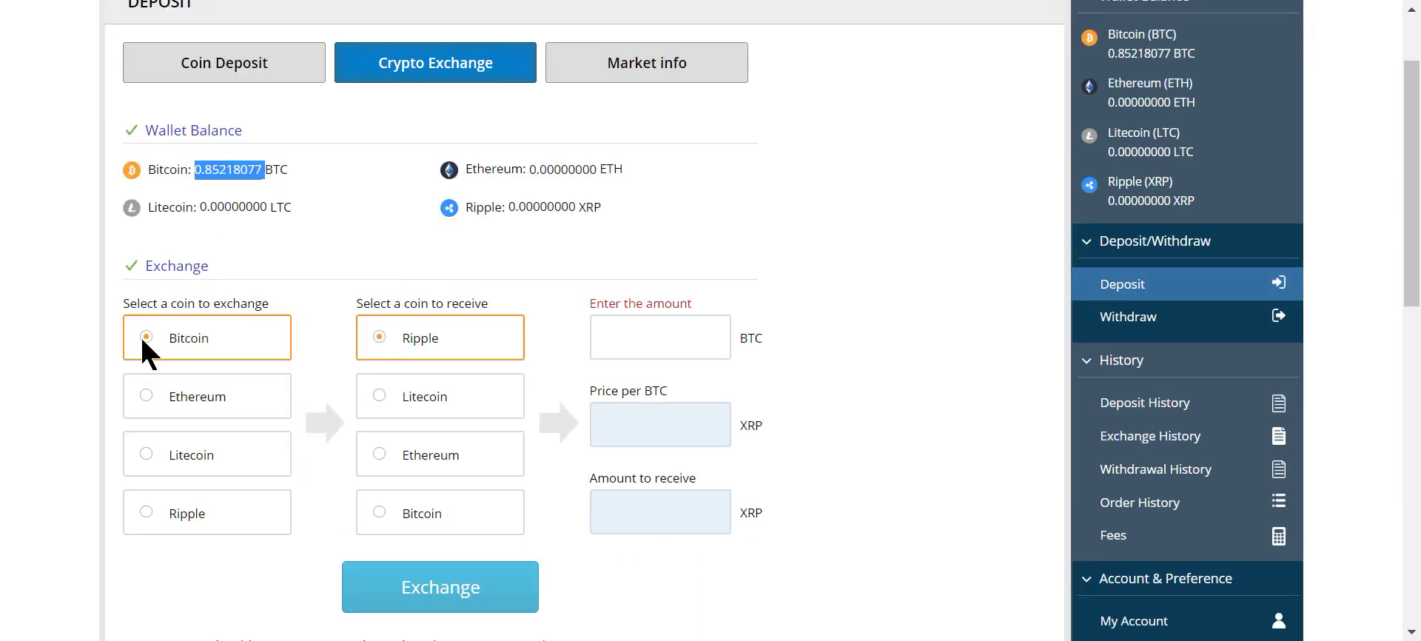
click(378, 456)
right_click(636, 324)
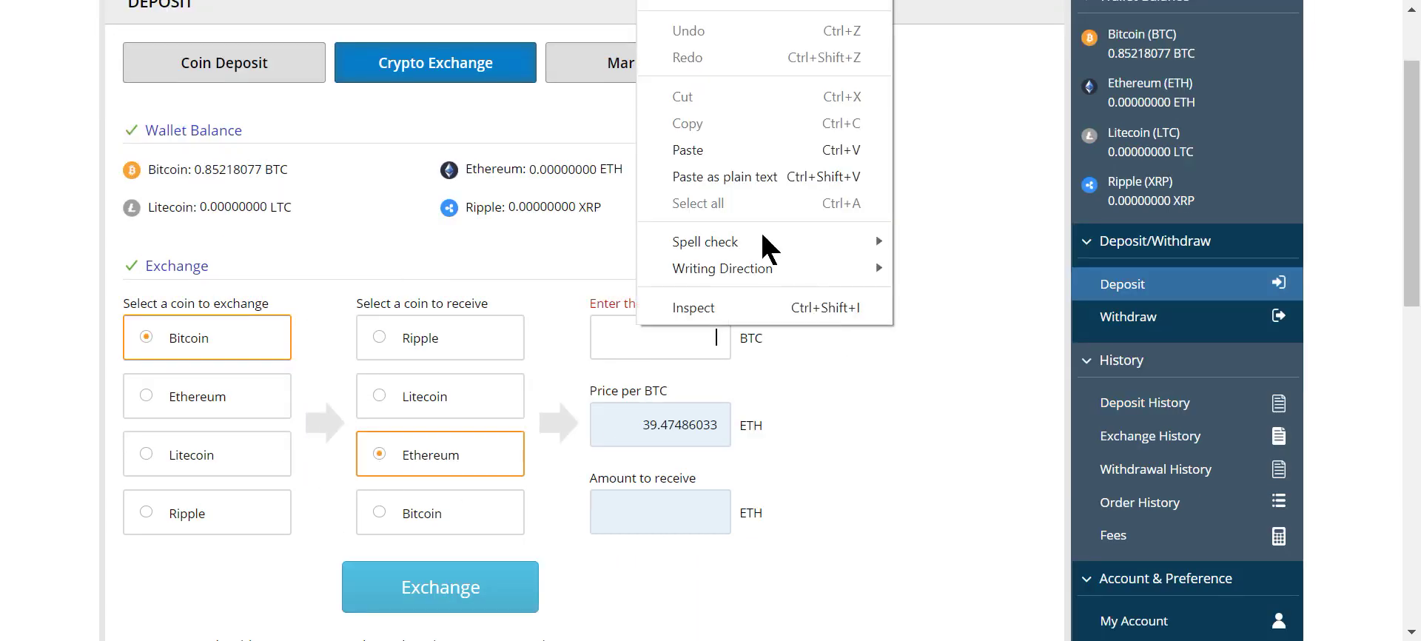
click(725, 150)
click(412, 595)
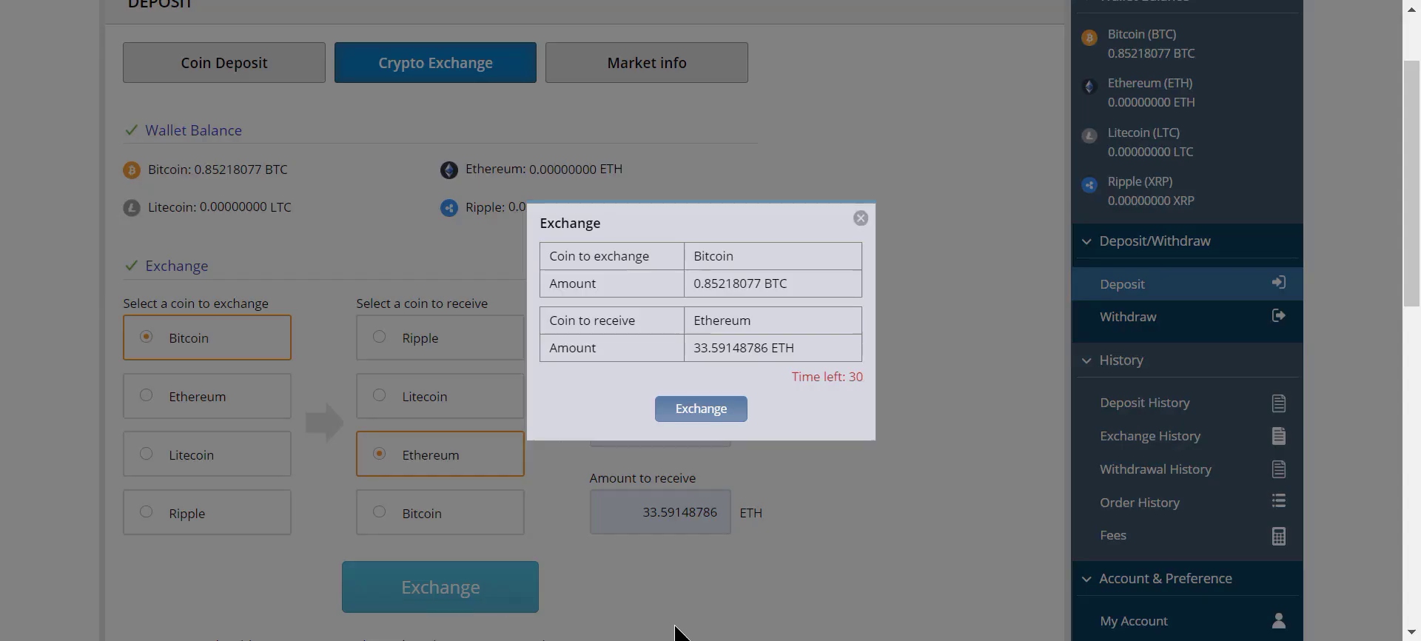
click(702, 415)
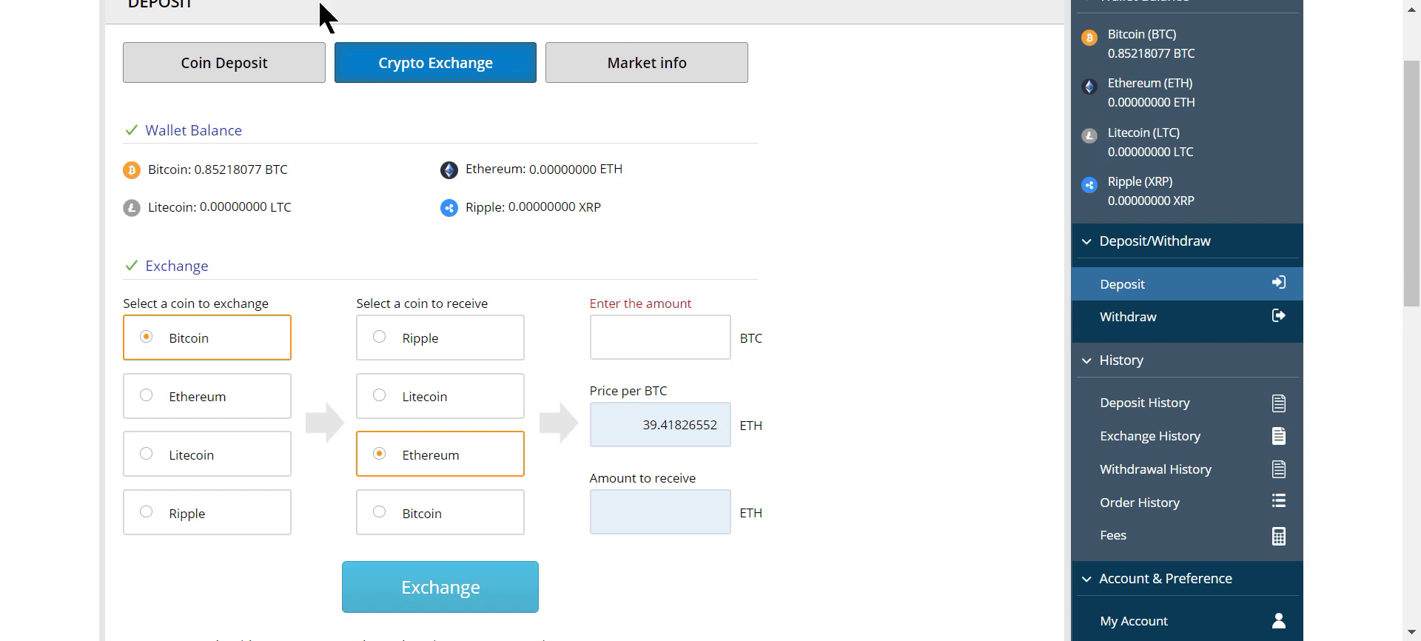
Open the Ethereum leverage trading page and show the most recent candles on the price chart
scroll(363, 200, up, 2)
click(327, 62)
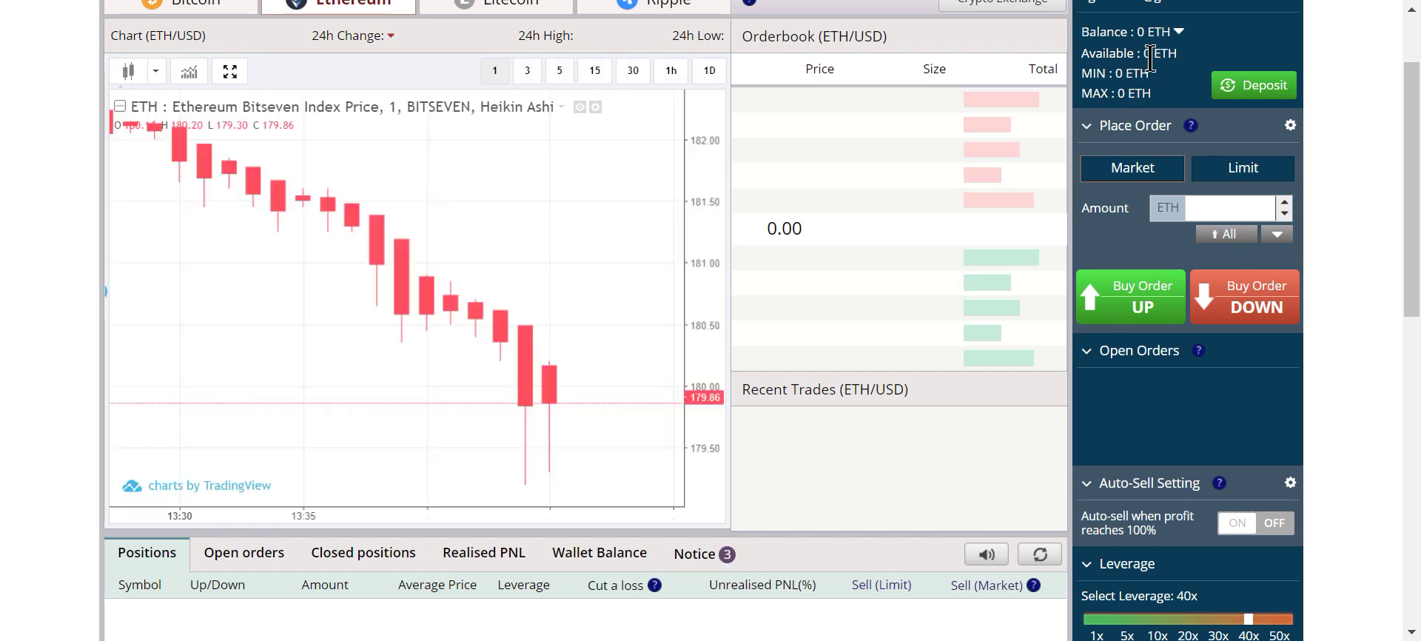
scroll(1170, 89, up, 2)
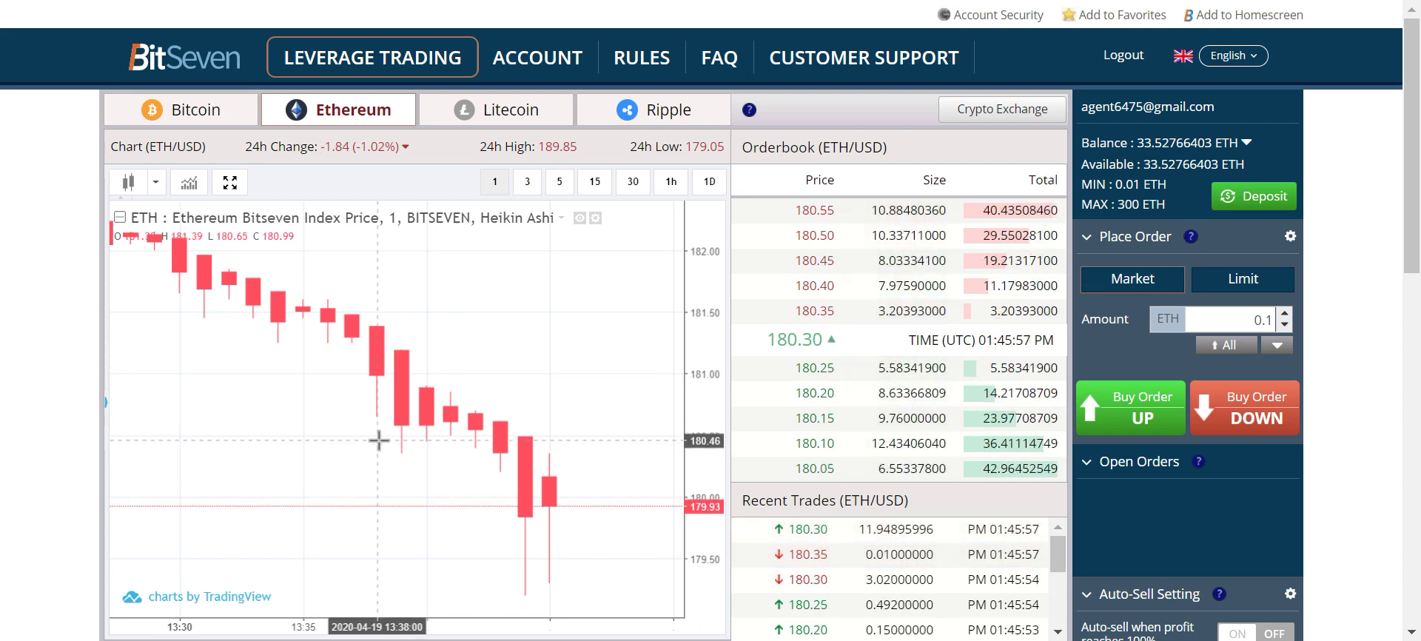
drag(510, 485, 286, 390)
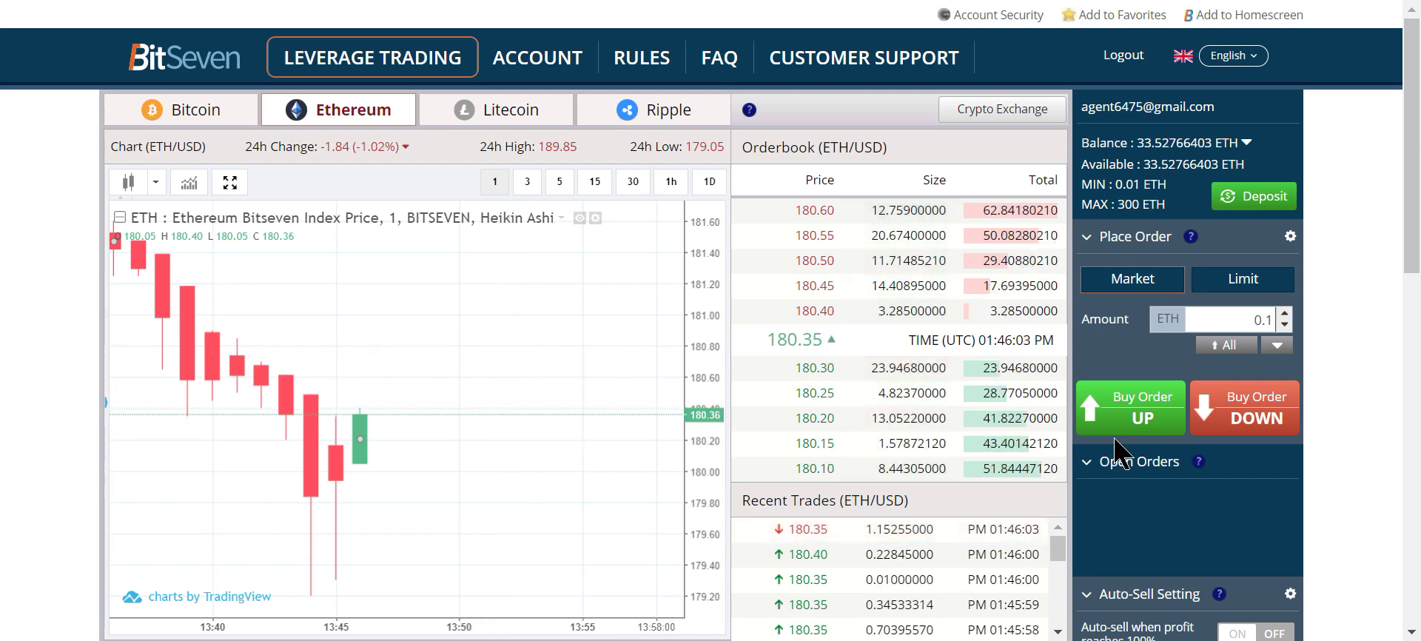
Set the market order amount to 10 ETH
click(1252, 320)
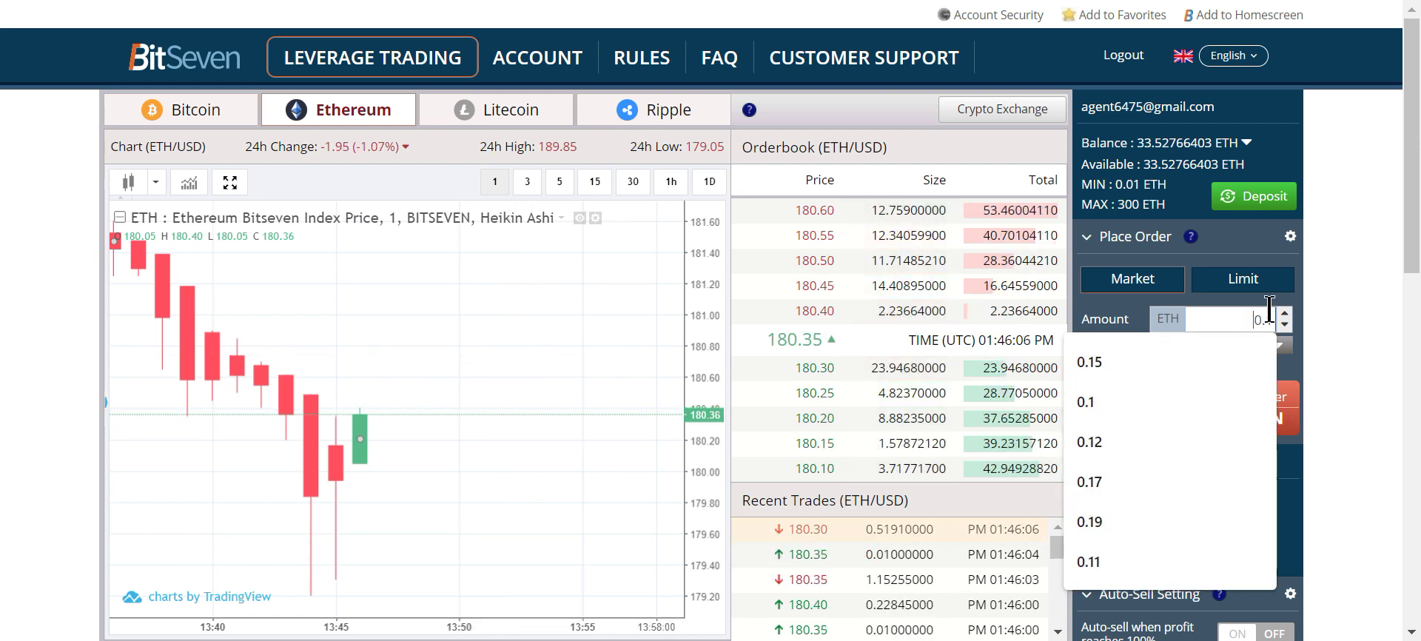
text(1)
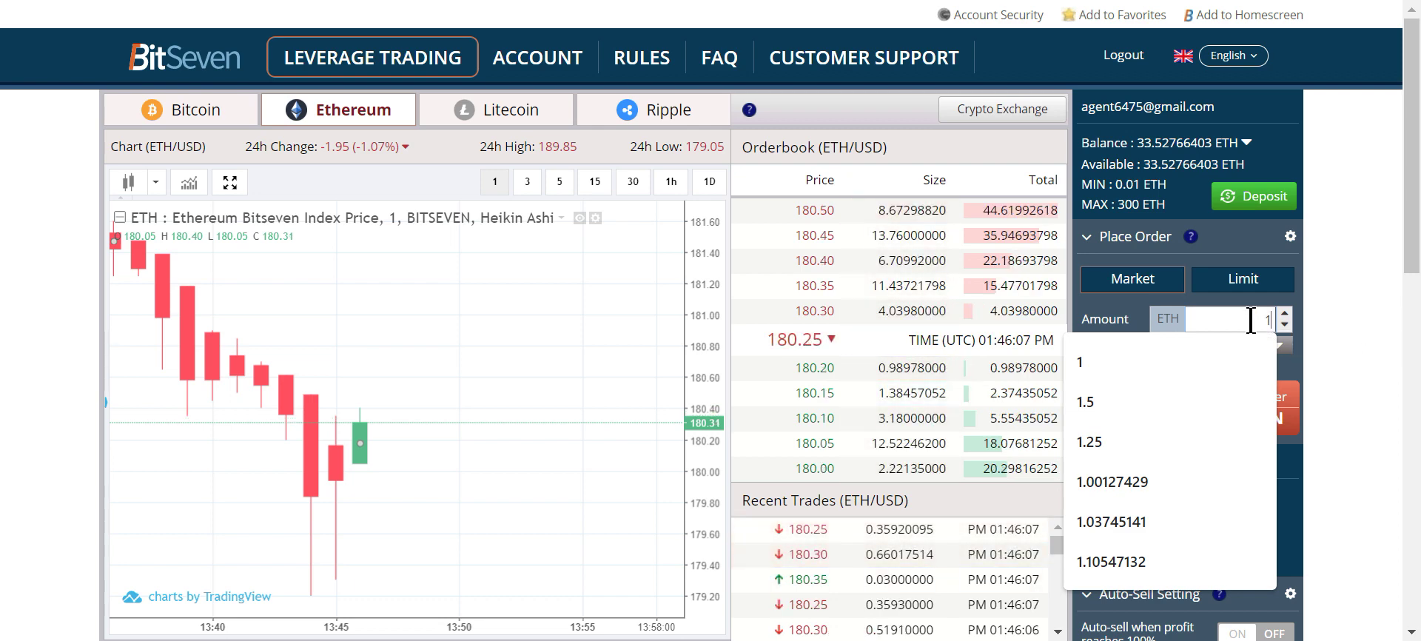
key(ctrl+a)
text(5)
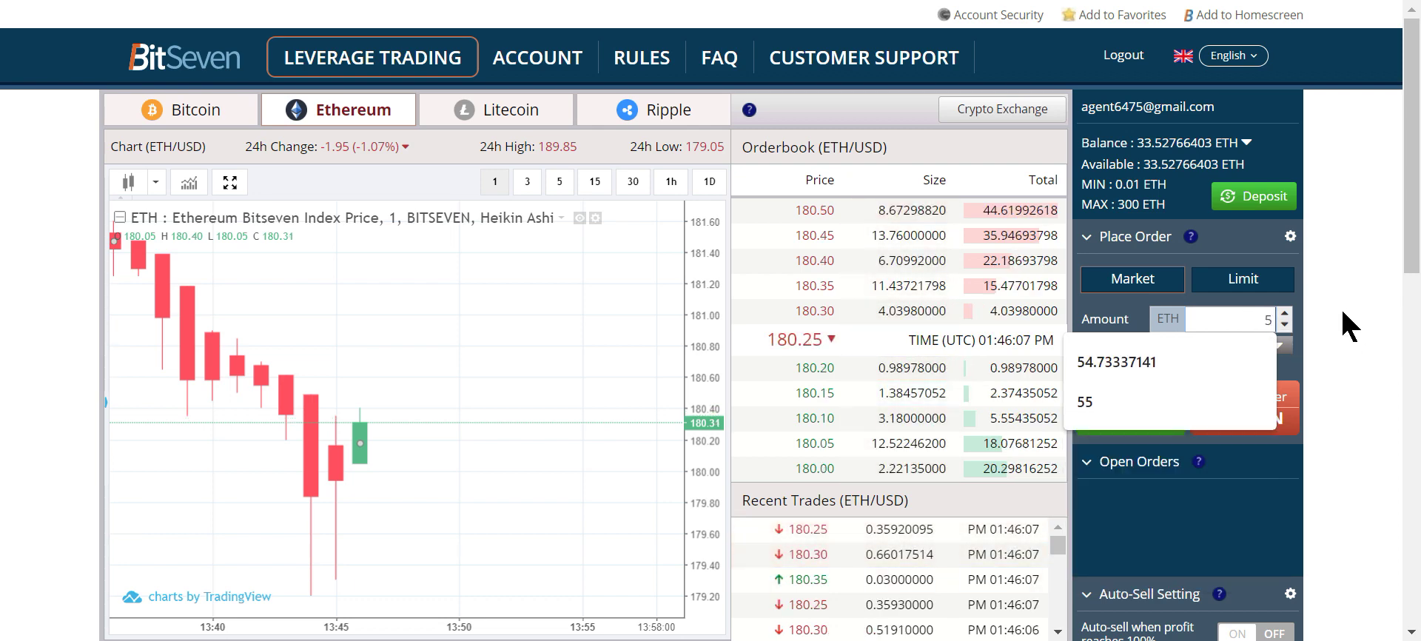
click(1339, 313)
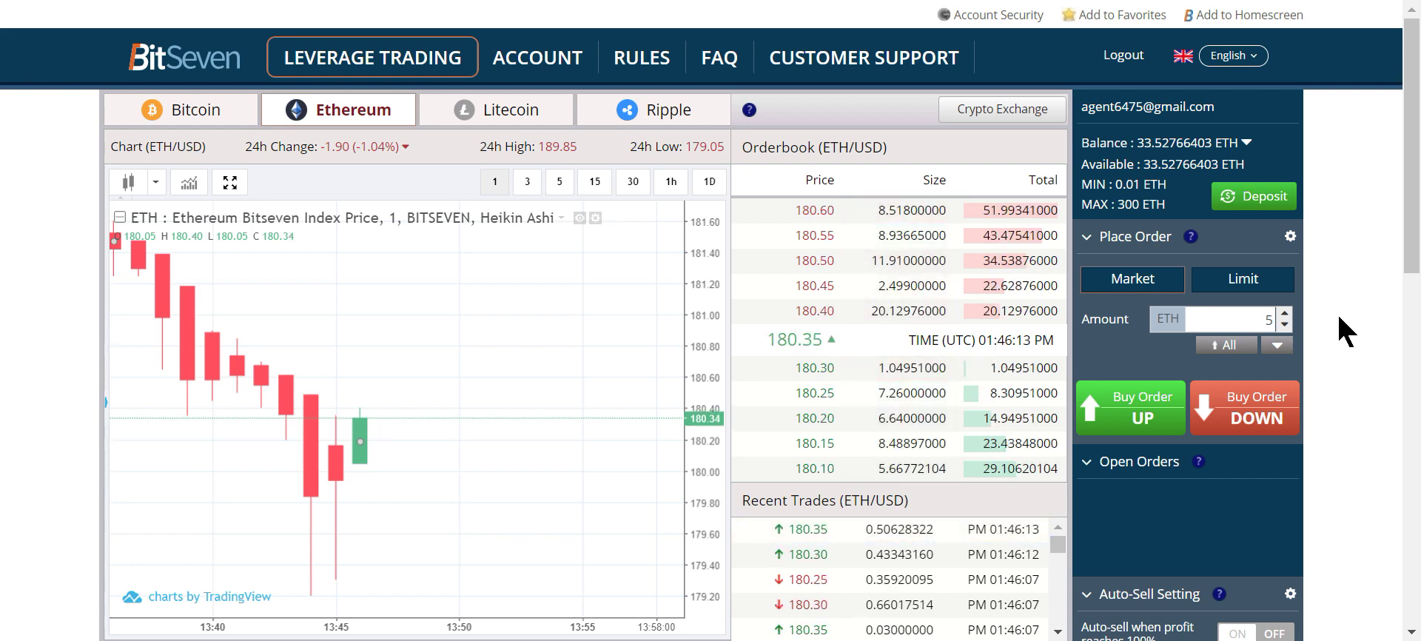
double_click(1268, 320)
text(10)
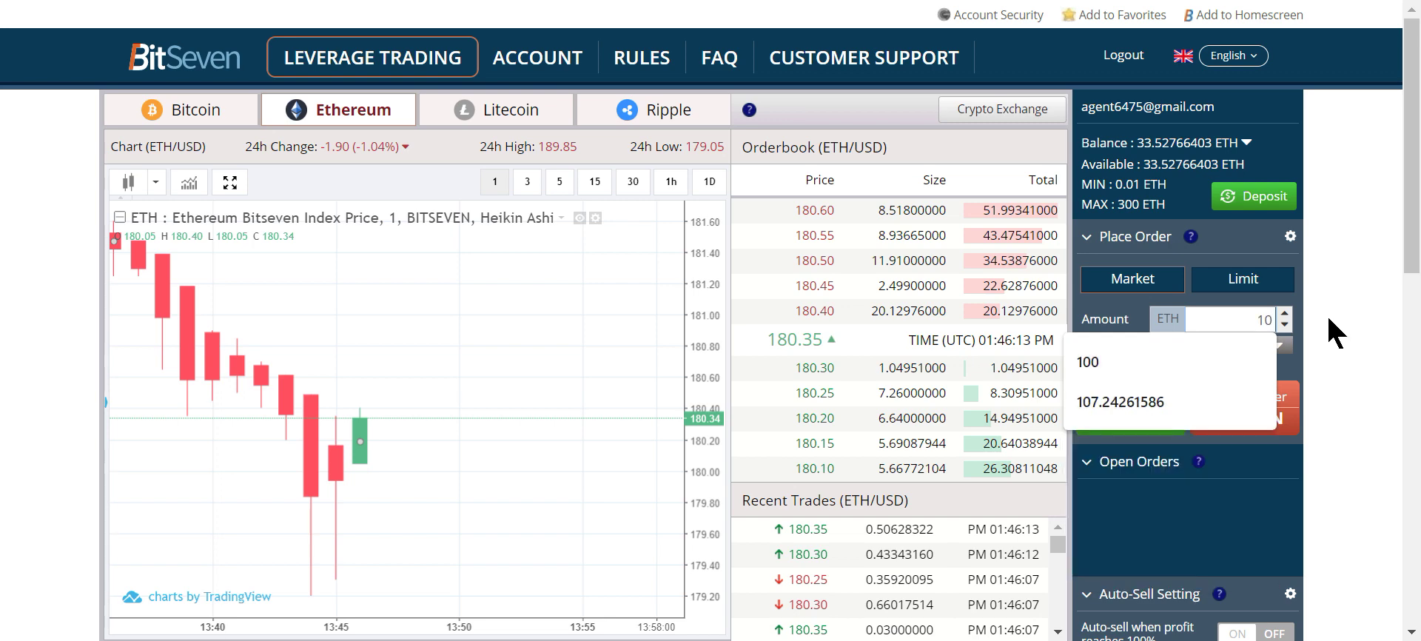
click(1330, 319)
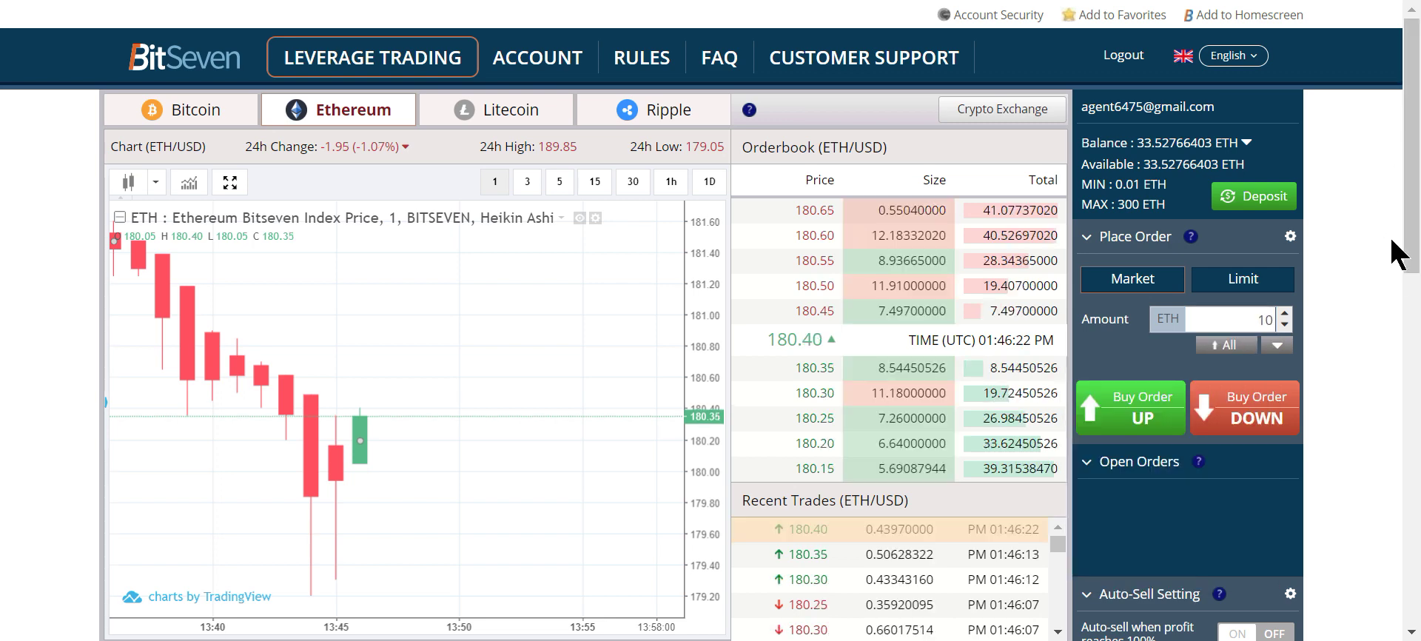
View the Bitcoin leverage trading market for comparison and return to the Ethereum market
scroll(1392, 256, down, 2)
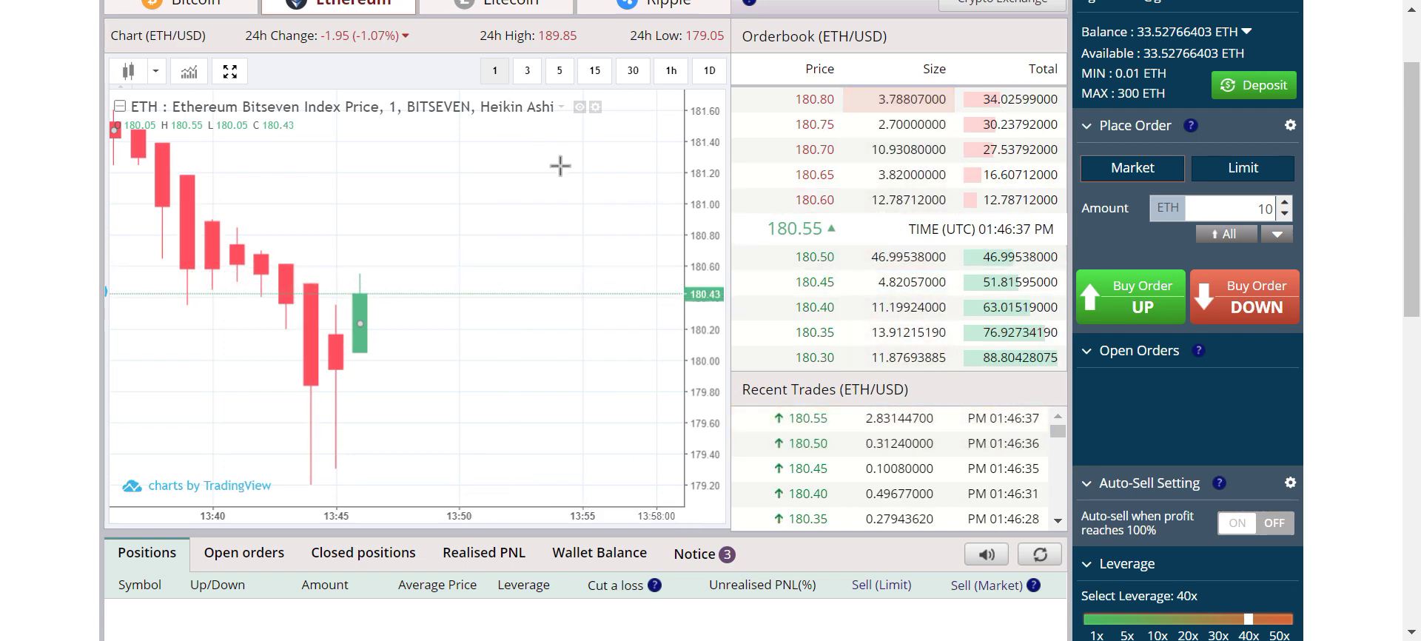
click(186, 4)
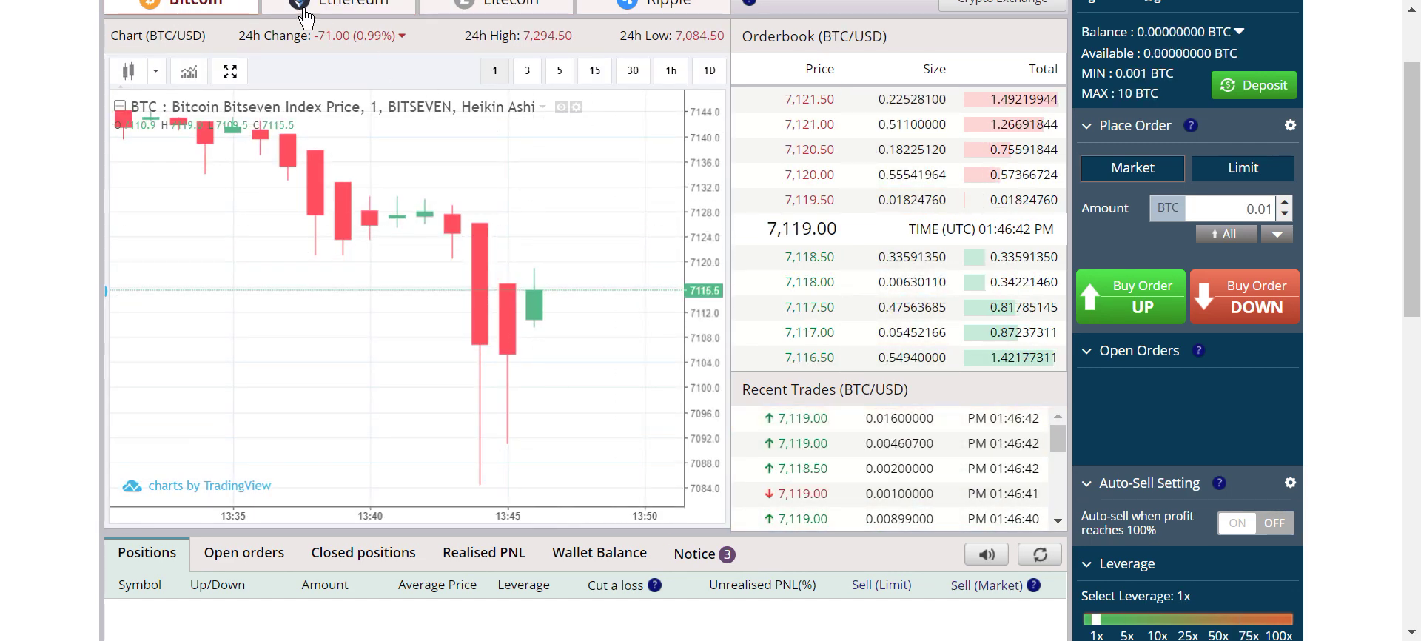
click(338, 4)
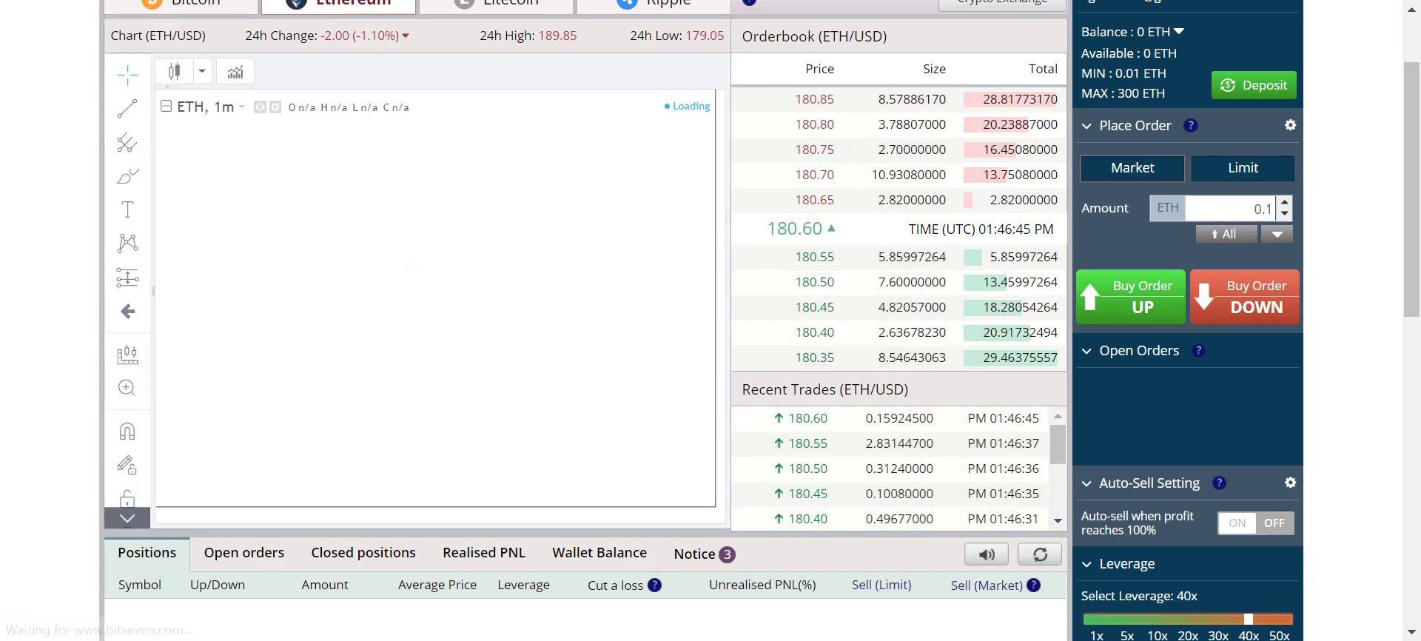
Switch to BitMEX to examine the latest ETHUSD candles on the 6-hour chart, and return to BitSeven
key(ctrl+Tab)
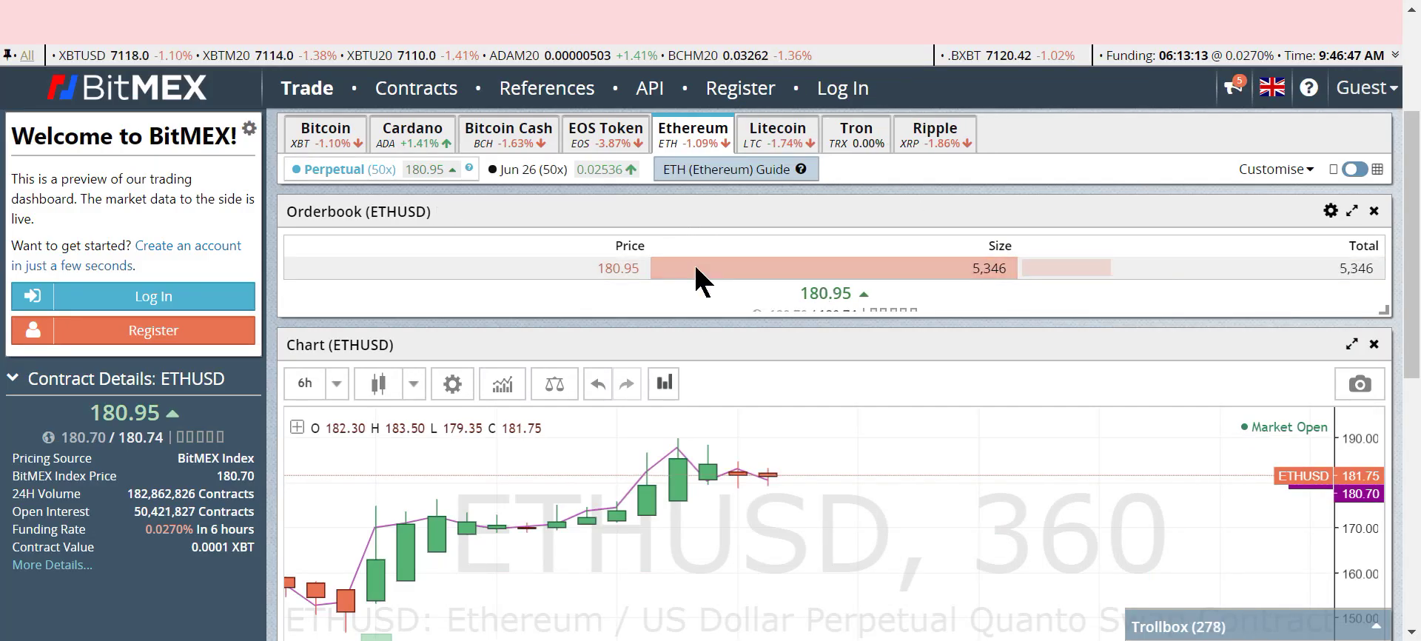
drag(609, 511, 413, 511)
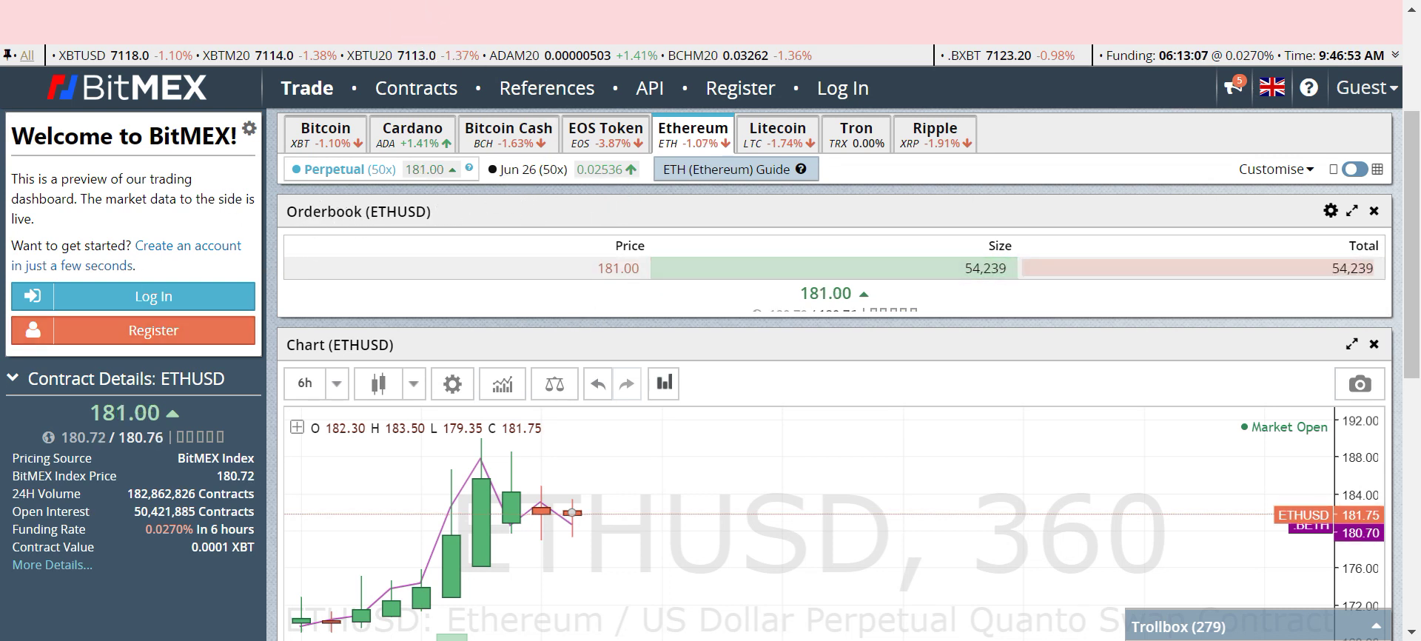
key(ctrl+Tab)
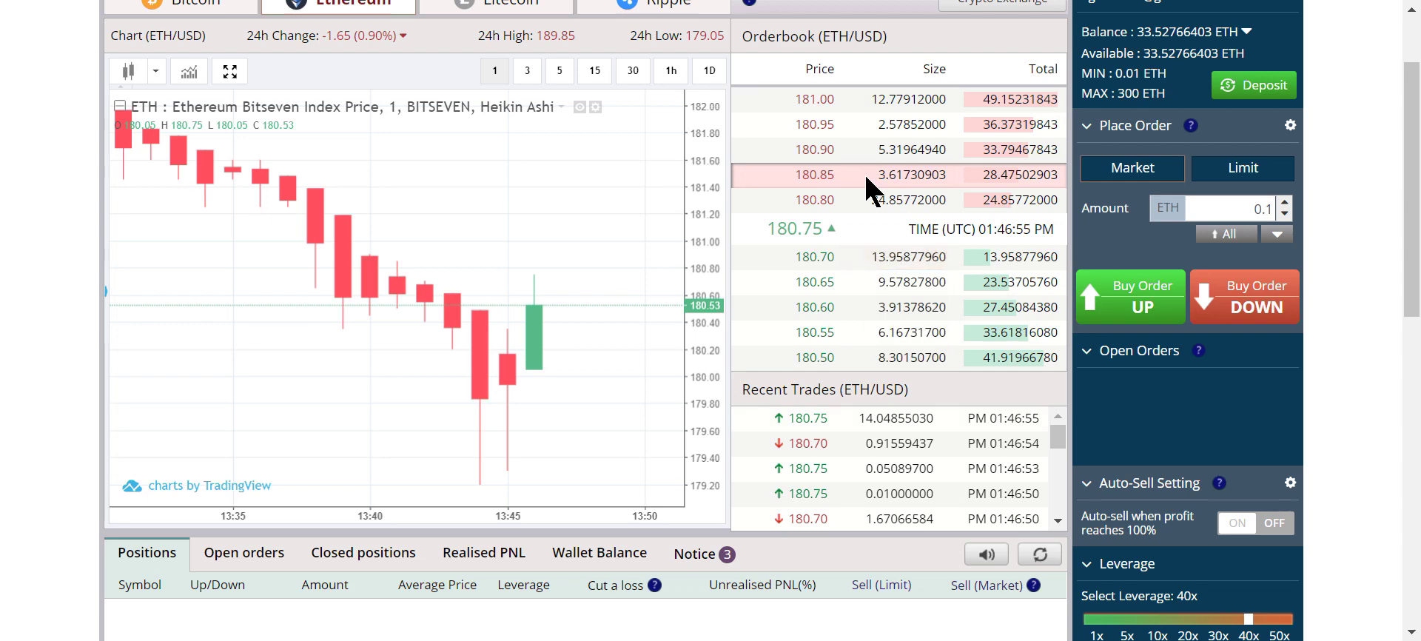
Switch to the TRADES CURRENT folder in File Explorer and open its EASTER SUNDAY subfolder
scroll(992, 226, down, 2)
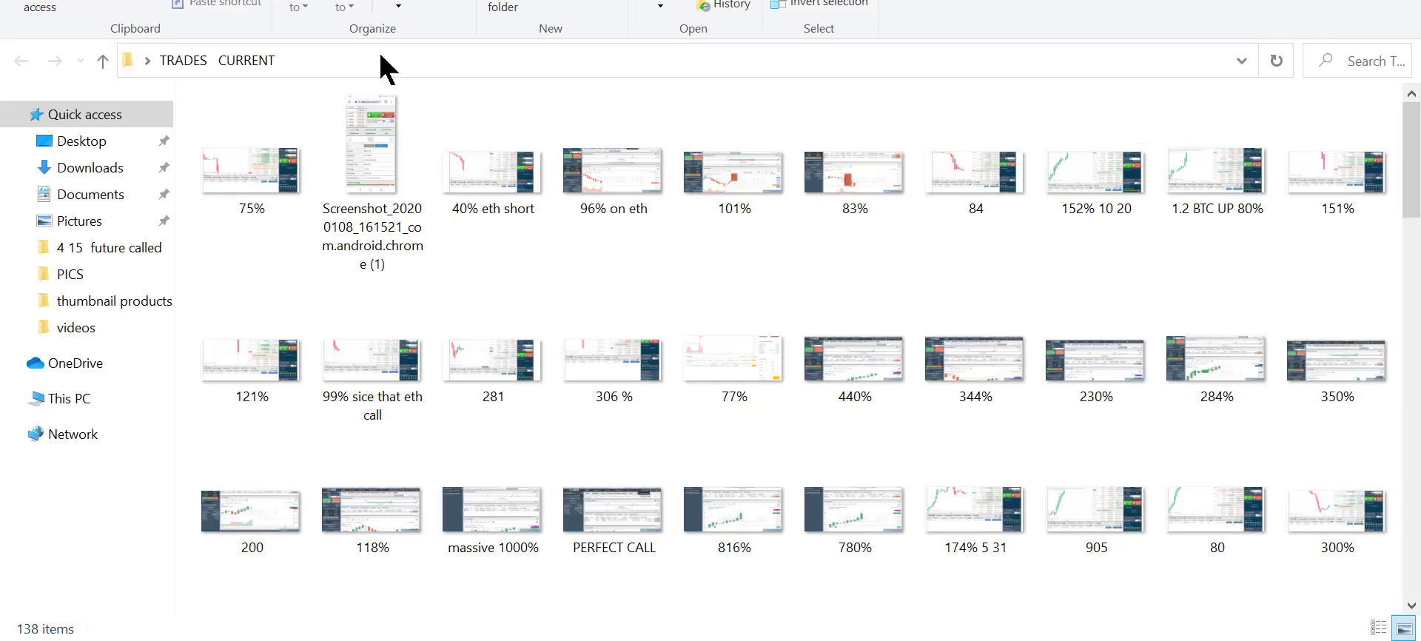
scroll(1229, 249, down, 3)
scroll(1251, 242, down, 3)
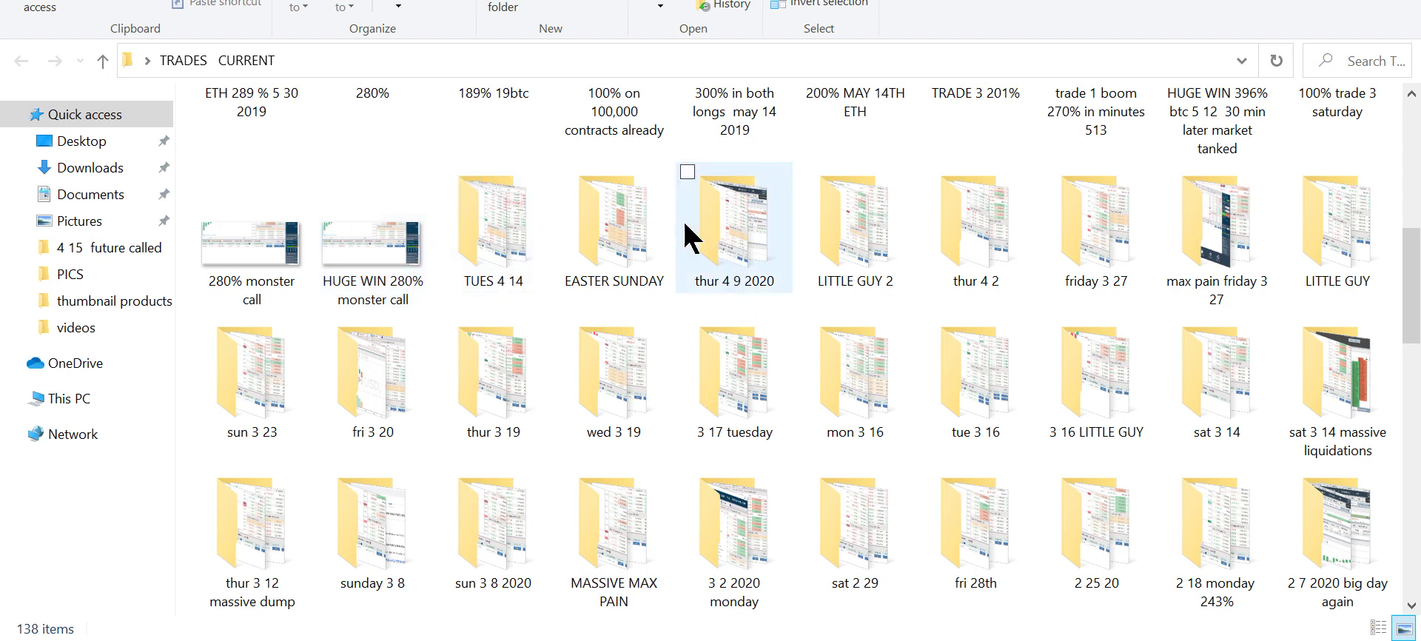
click(601, 252)
double_click(599, 239)
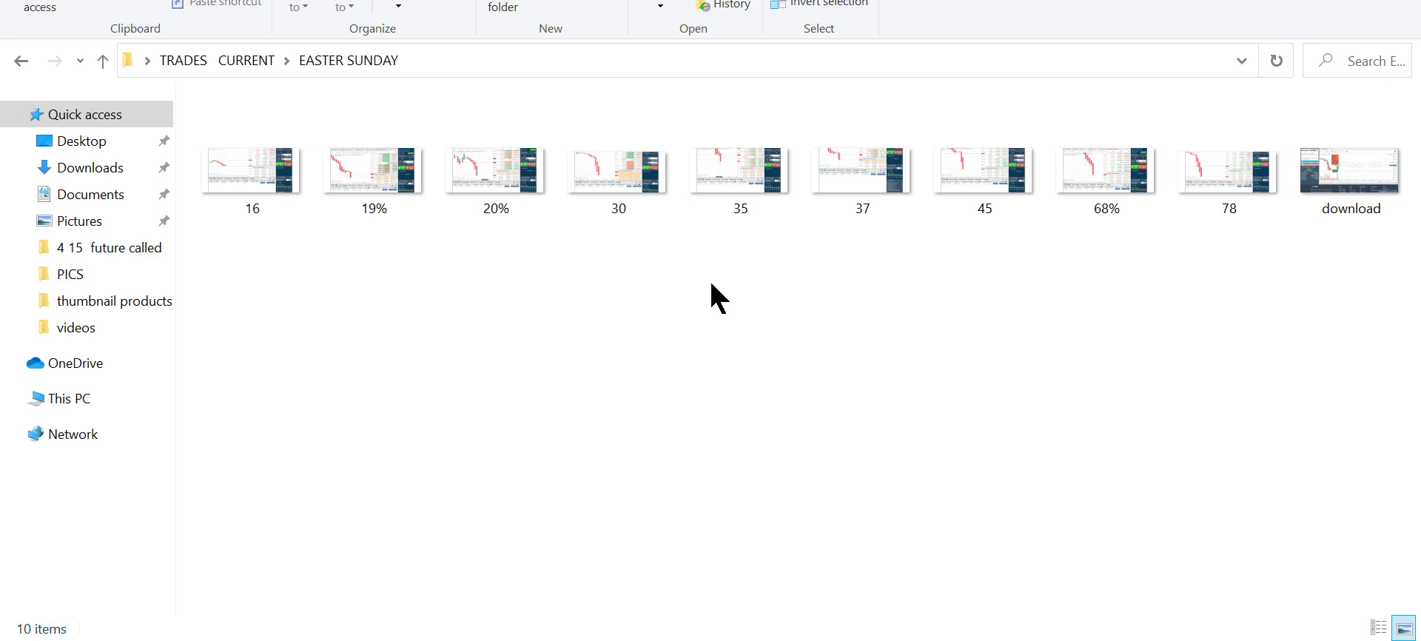
View the saved trade screenshots in the folder, starting with image 35 and continuing through the next three images
double_click(743, 197)
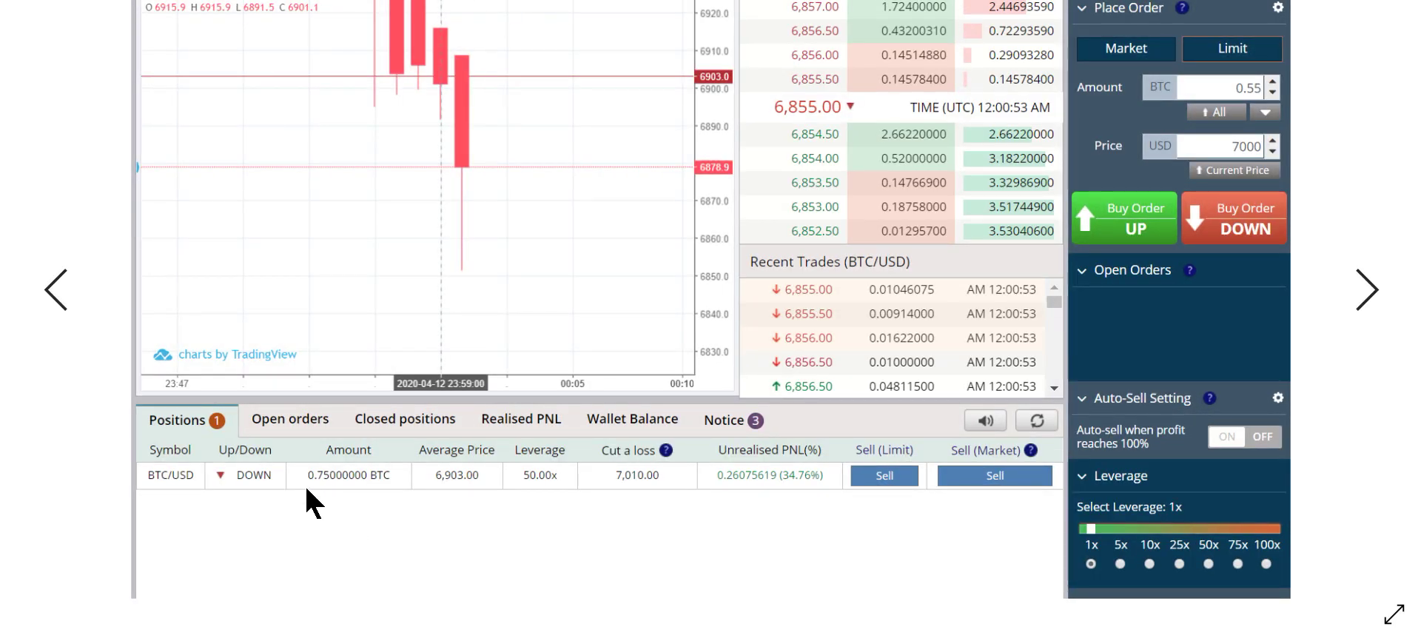
click(1368, 291)
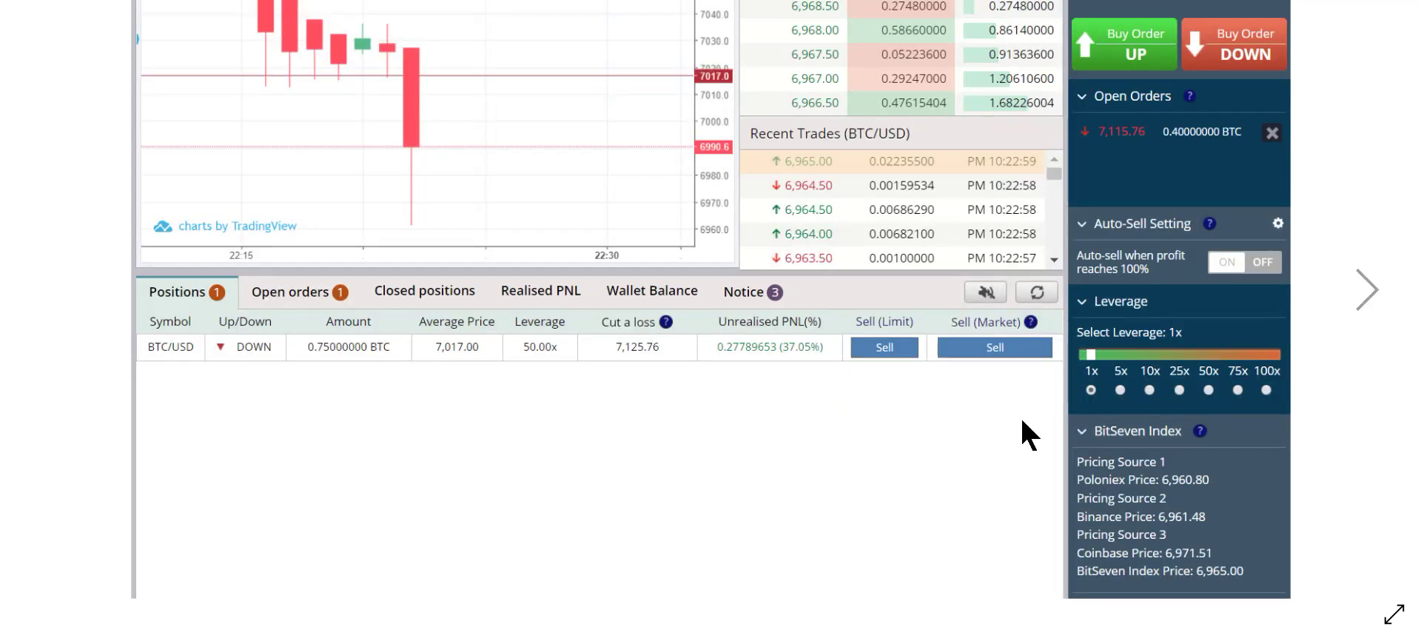
click(1375, 283)
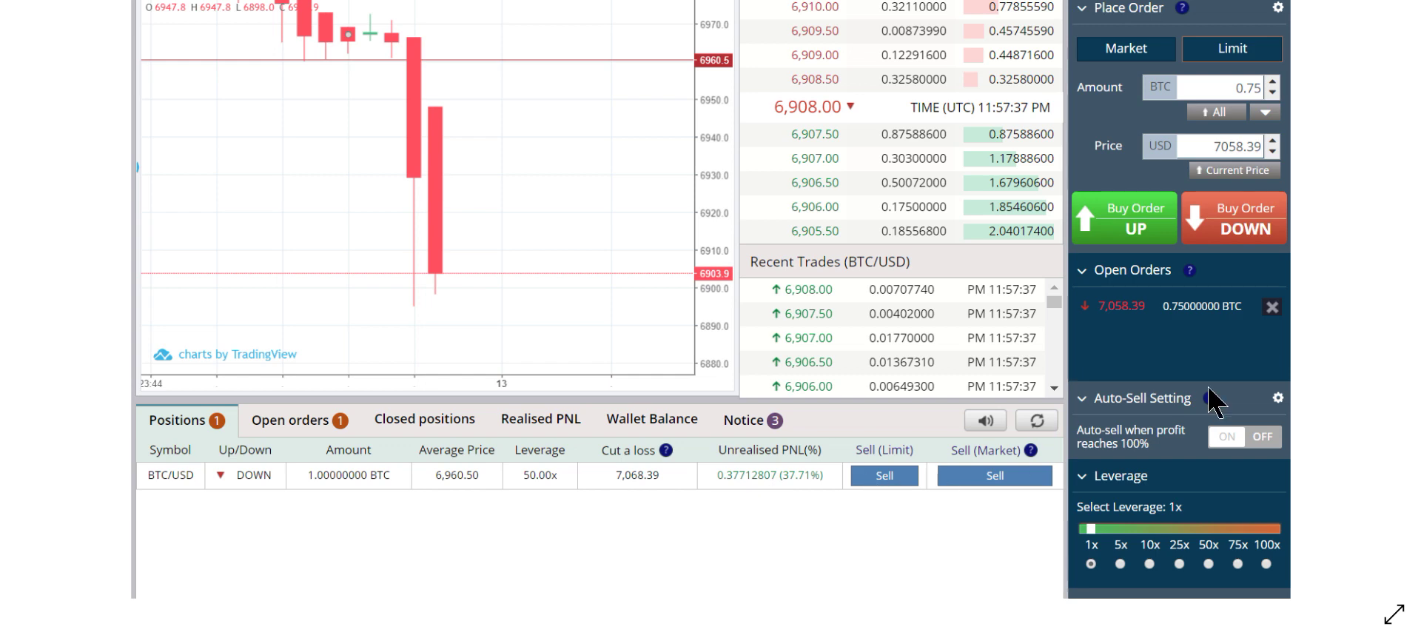
click(1371, 287)
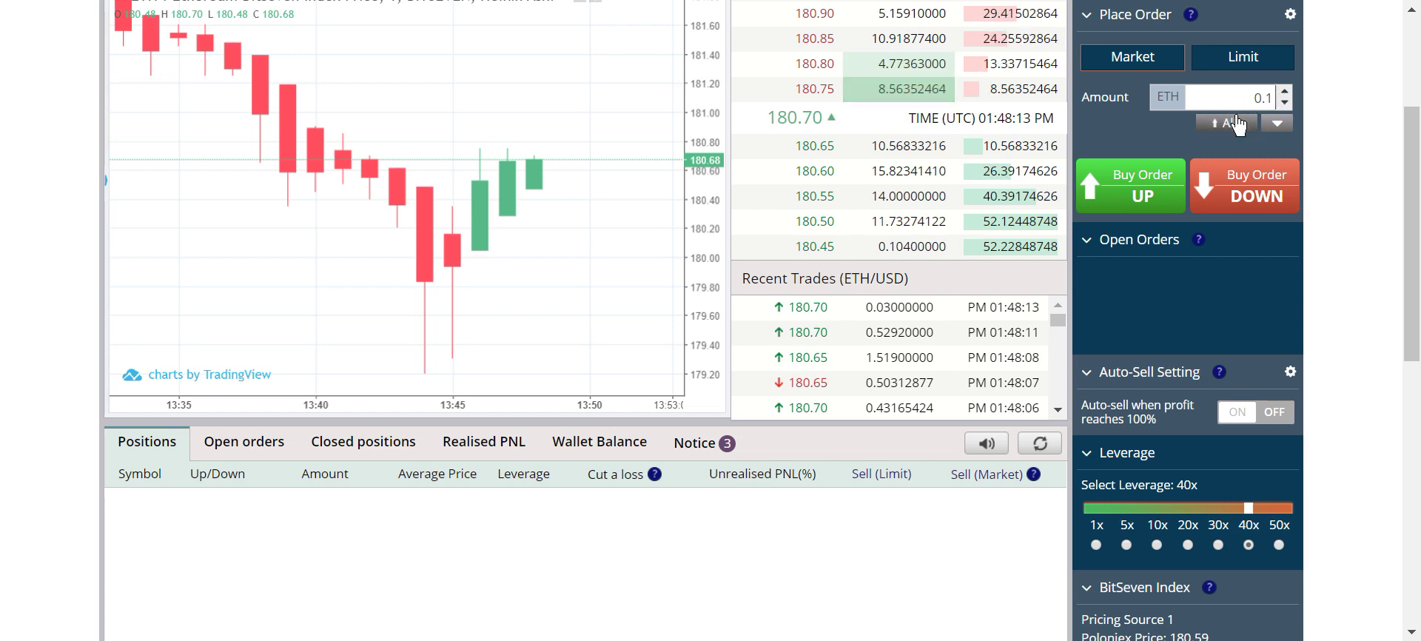
Set the Ethereum market order amount to 15 ETH, trying 12 first, and check the selected leverage
scroll(1323, 255, up, 2)
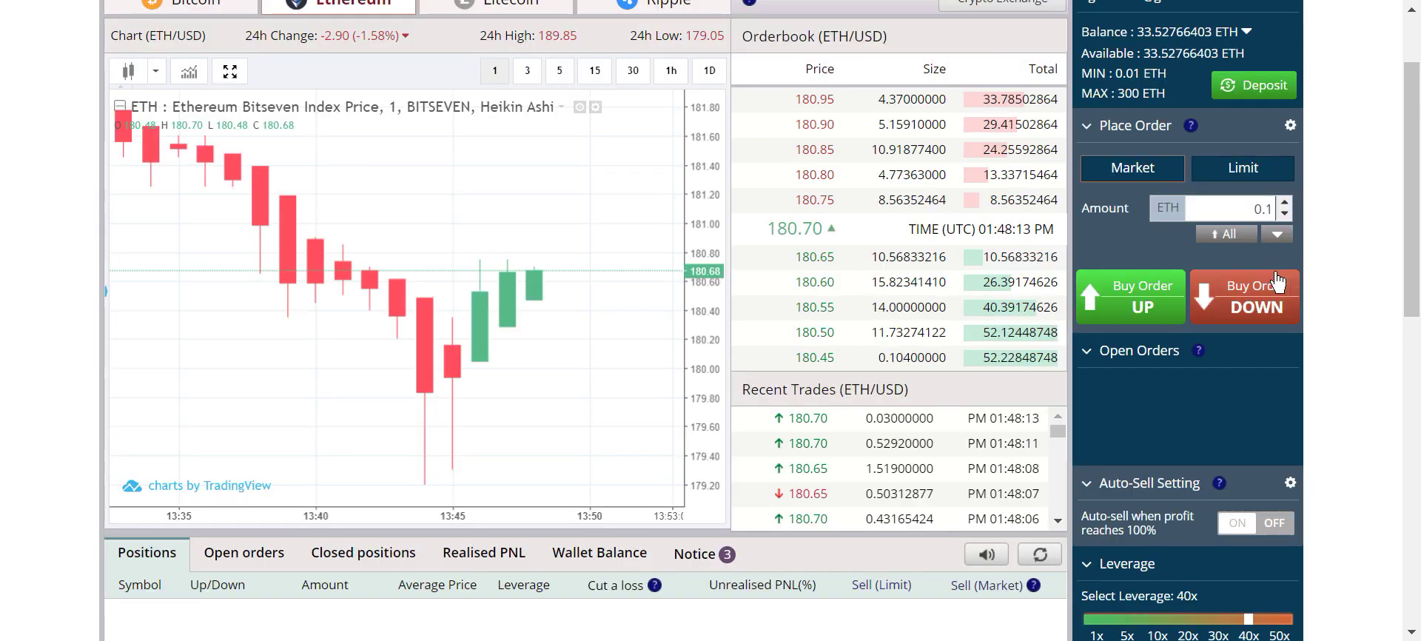
click(1234, 210)
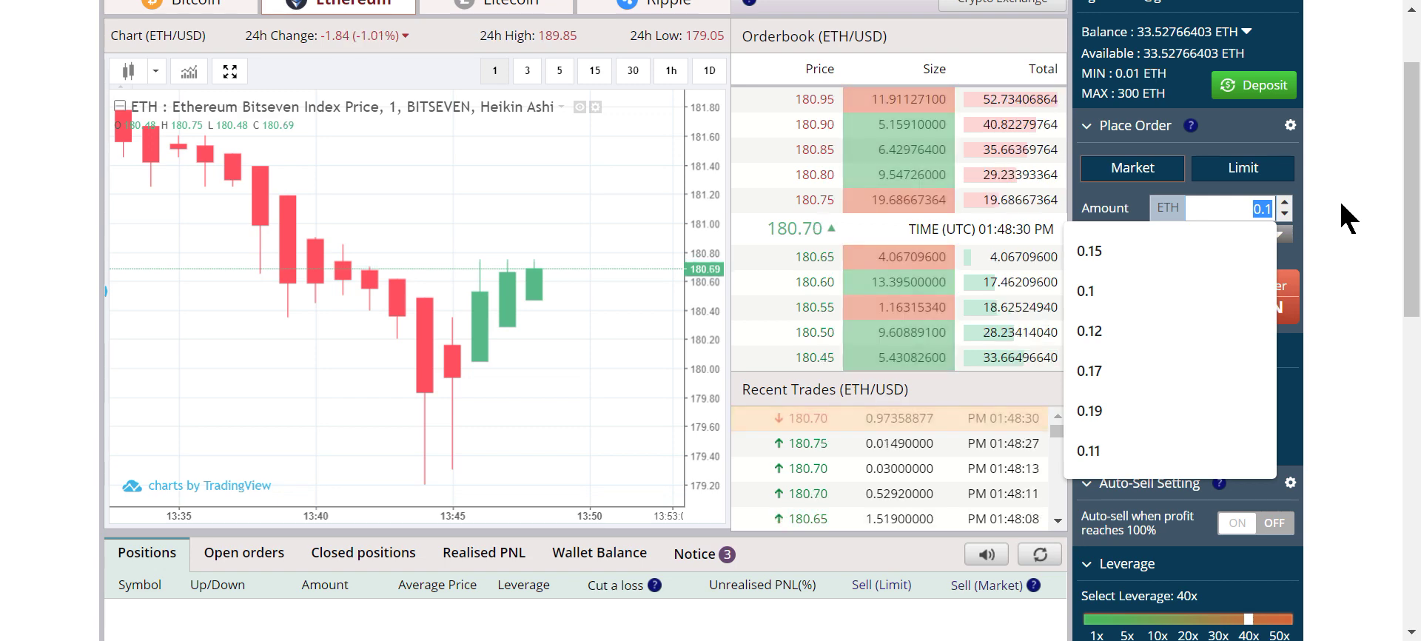
text(12)
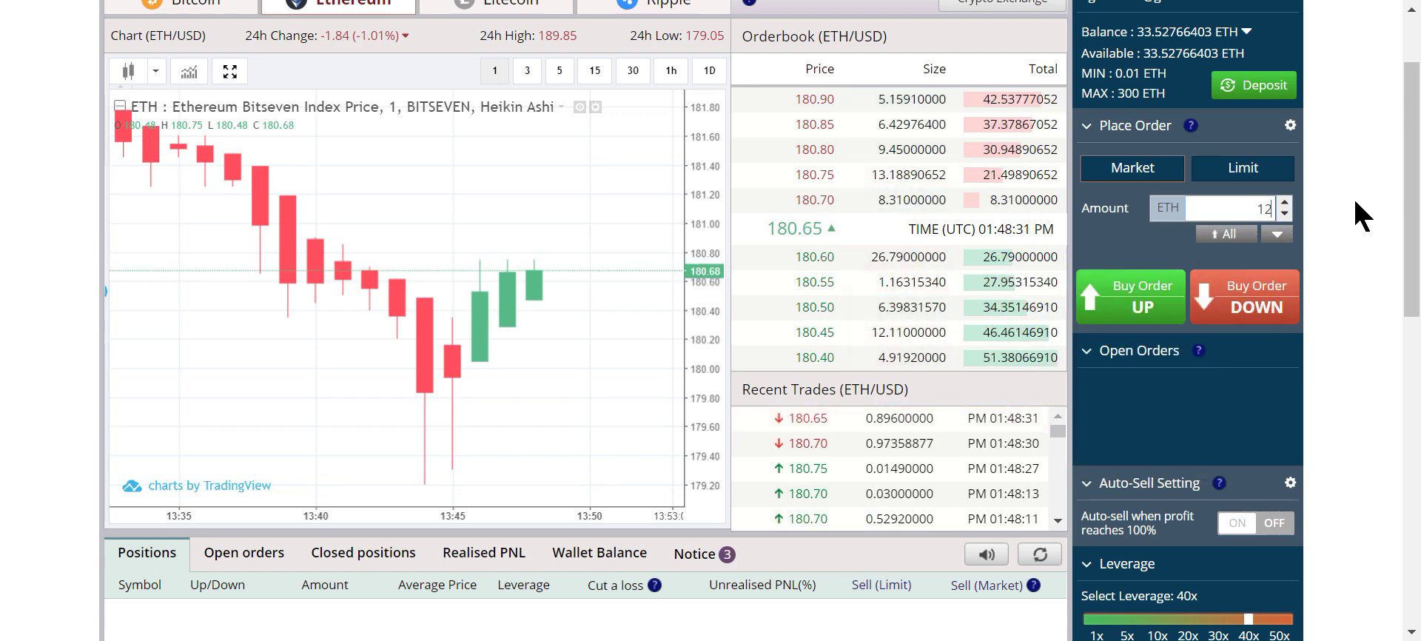
key(ctrl+a)
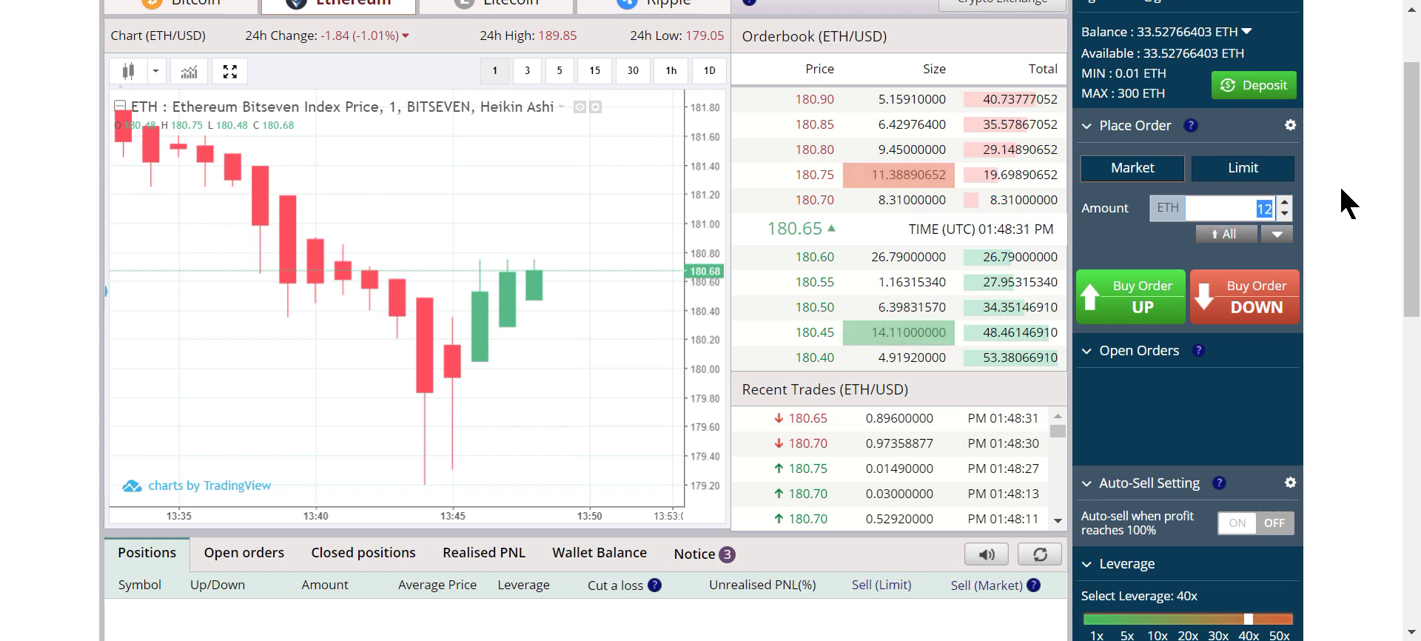
text(15)
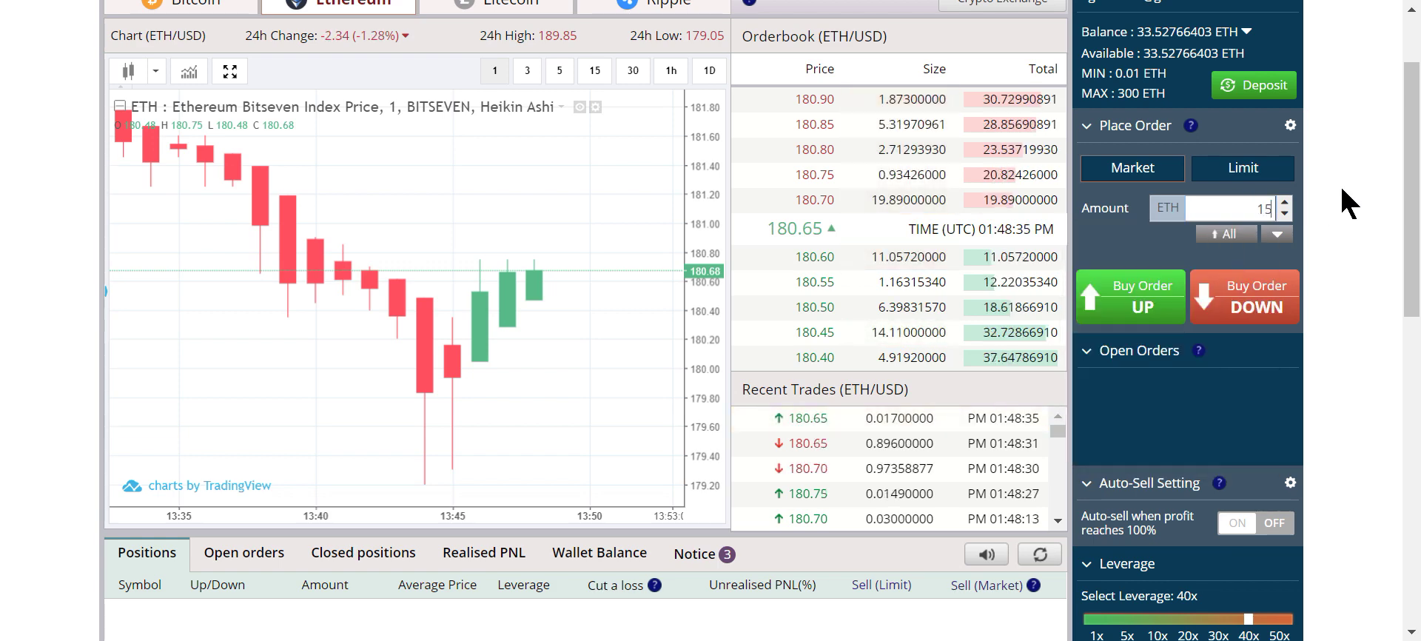
scroll(1341, 189, down, 1)
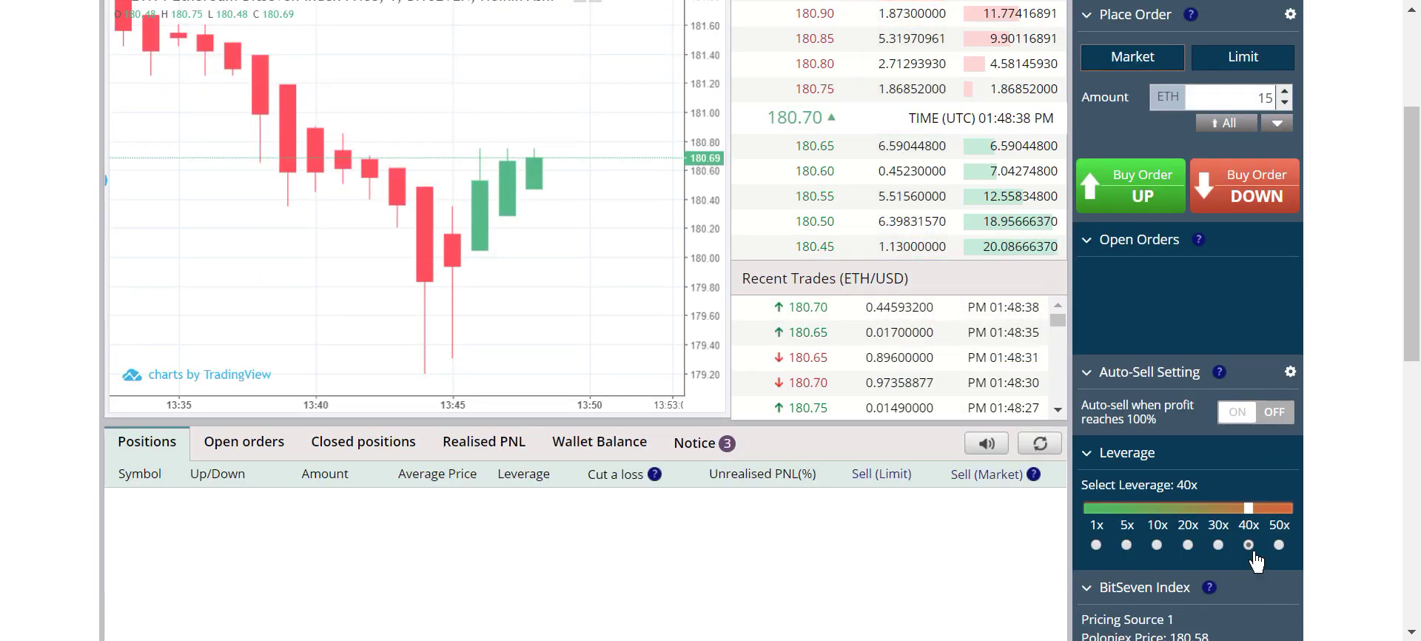
scroll(1354, 280, up, 1)
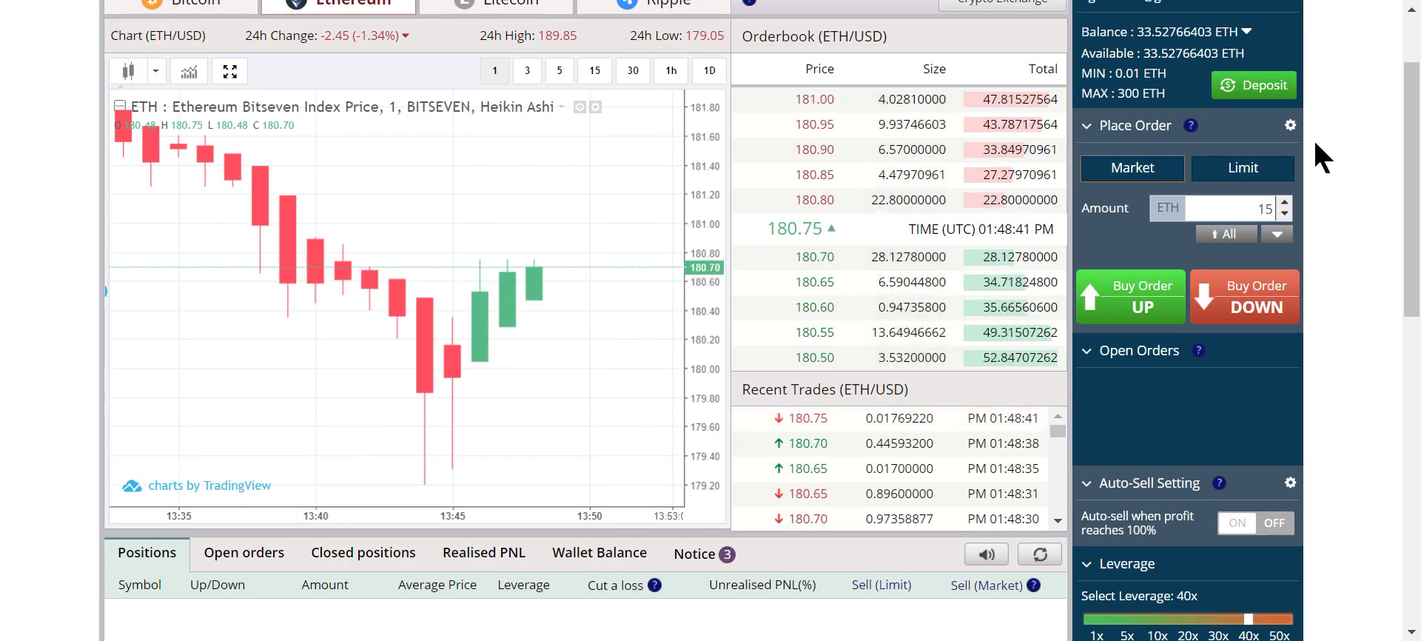
Change the Ethereum order type to Limit and fill in the current price of 180.8 USD
click(1236, 169)
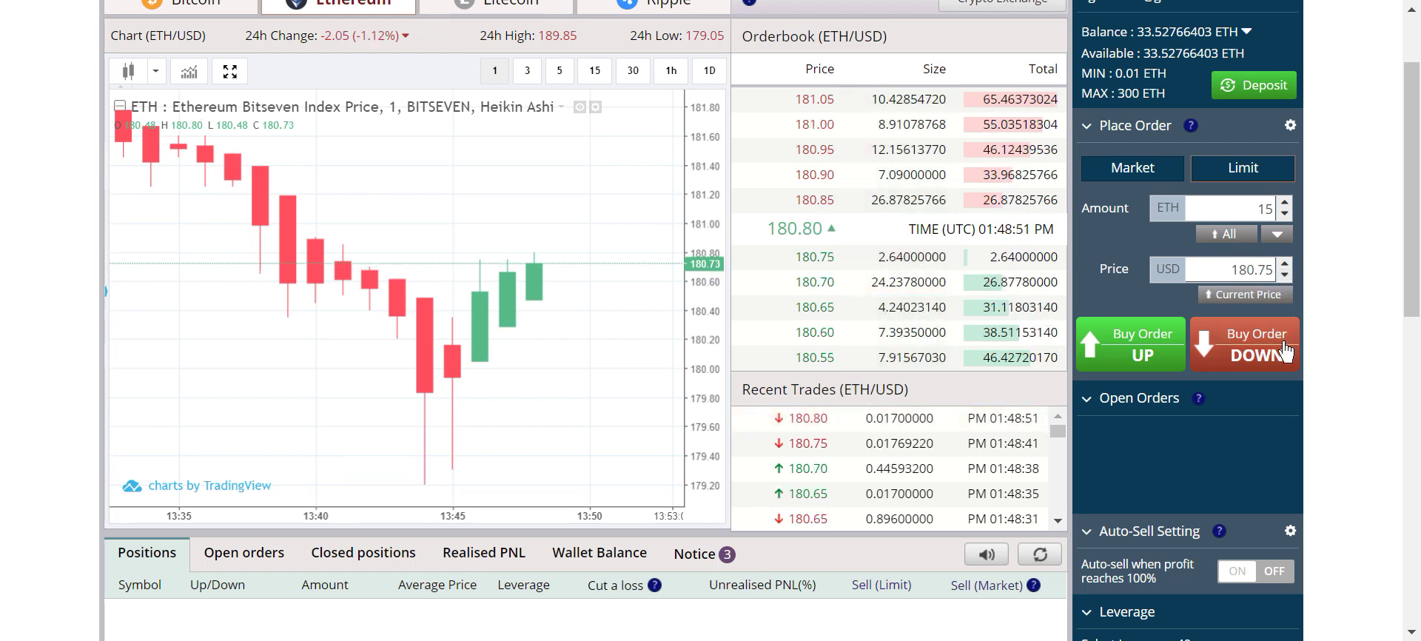
drag(559, 317, 375, 307)
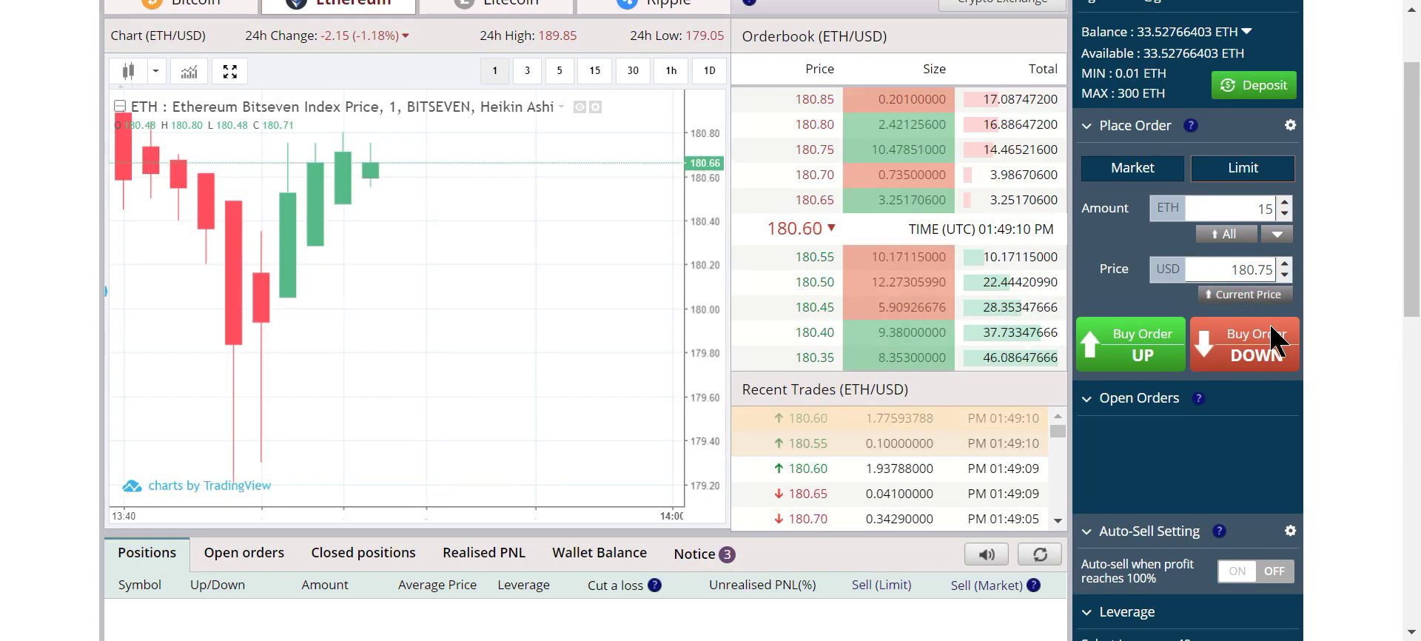
scroll(1359, 286, down, 1)
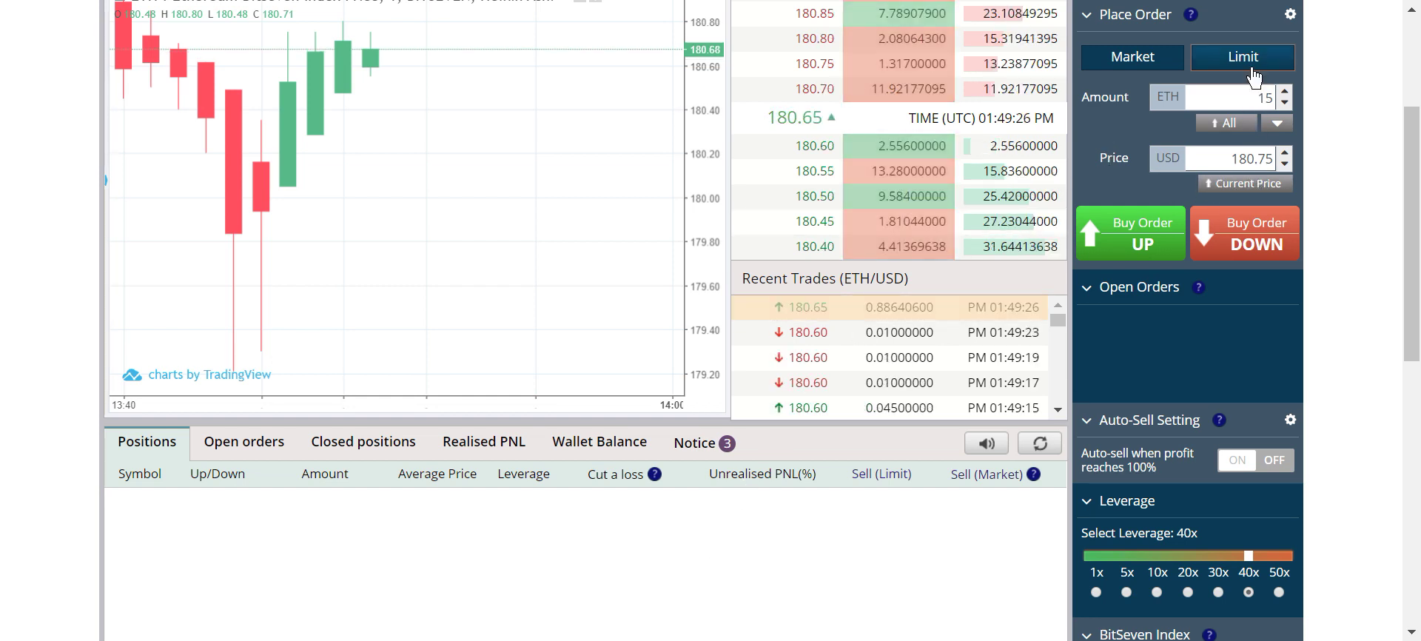
click(1233, 194)
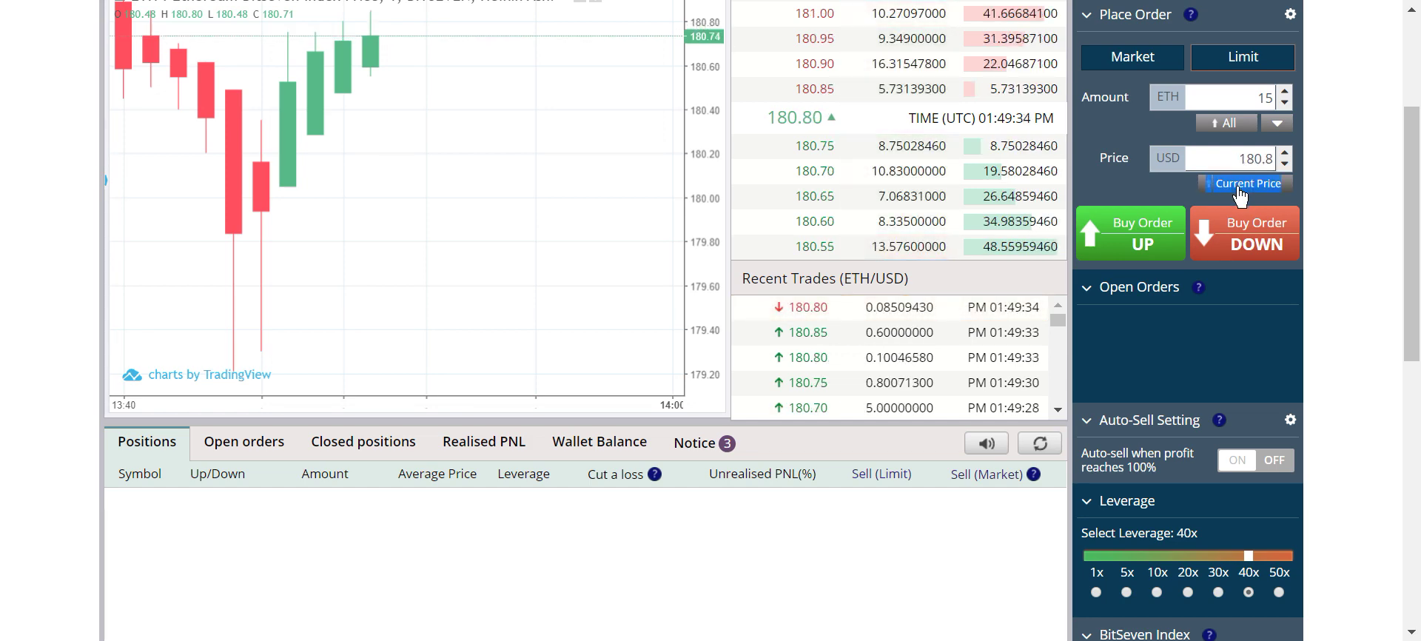
scroll(1333, 159, up, 2)
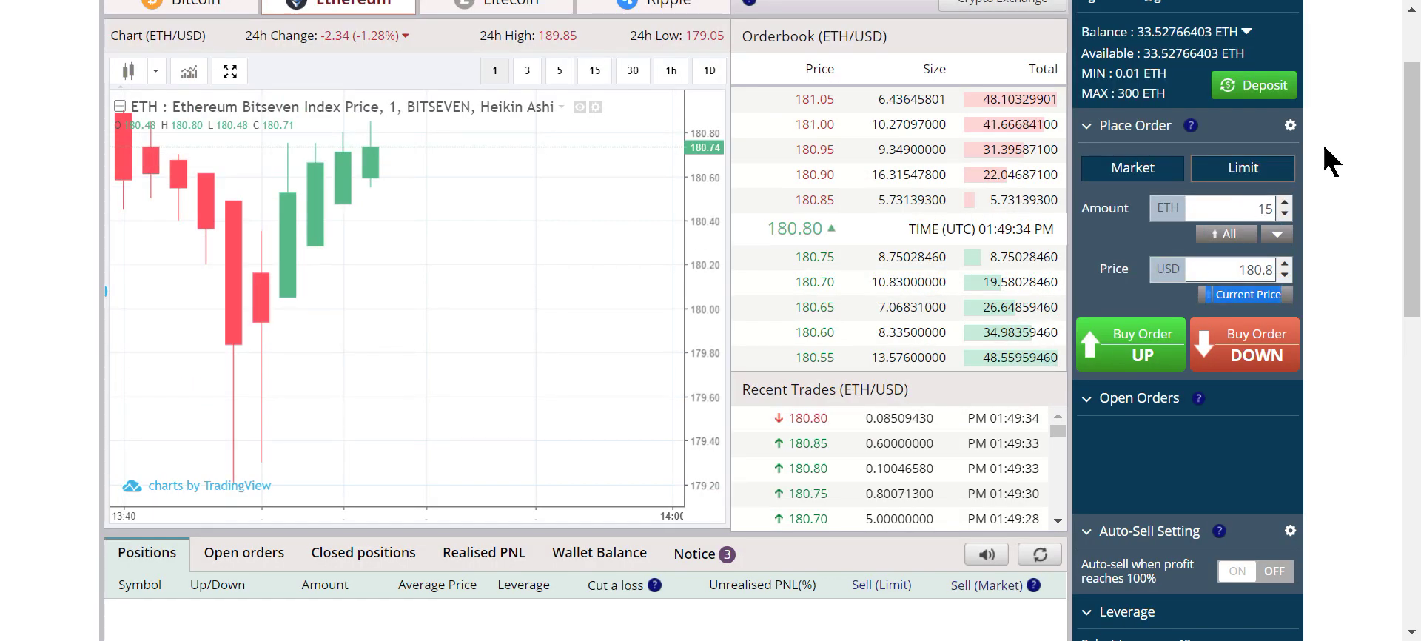
Turn on order confirmation, preview a 15 ETH limit order DOWN at 180.70 with 40x leverage, and dismiss it
click(1290, 125)
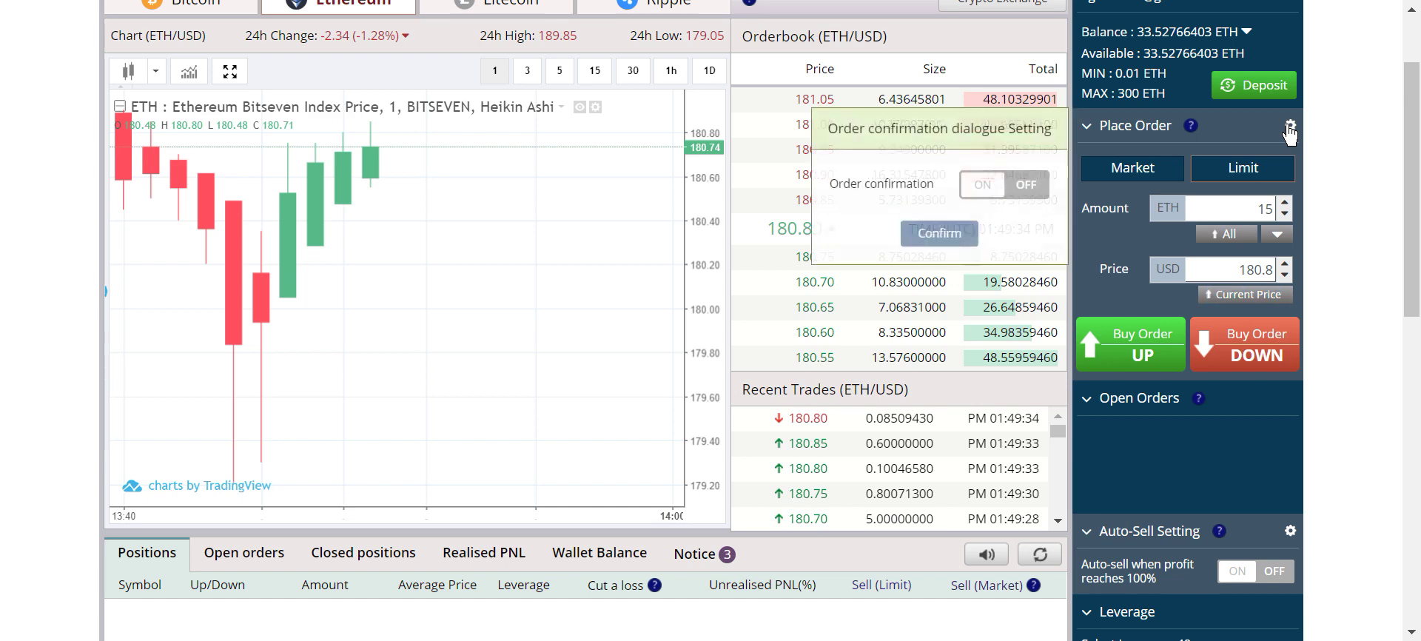
click(972, 192)
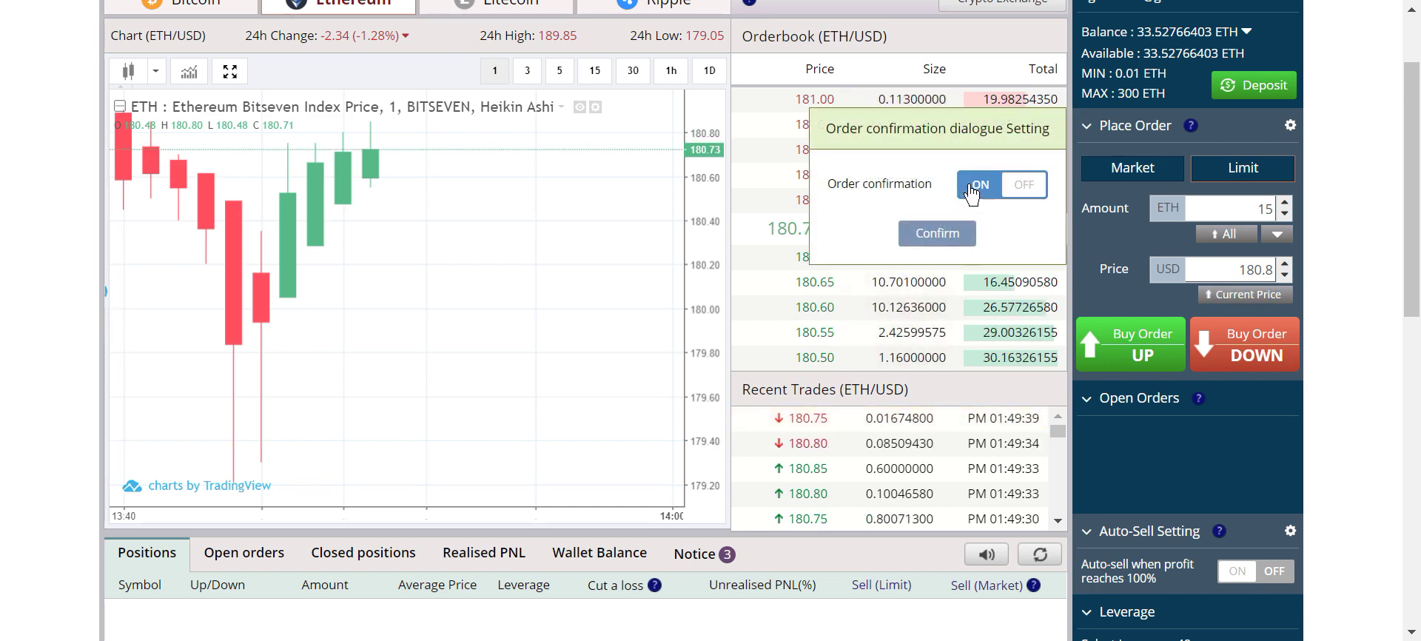
click(937, 234)
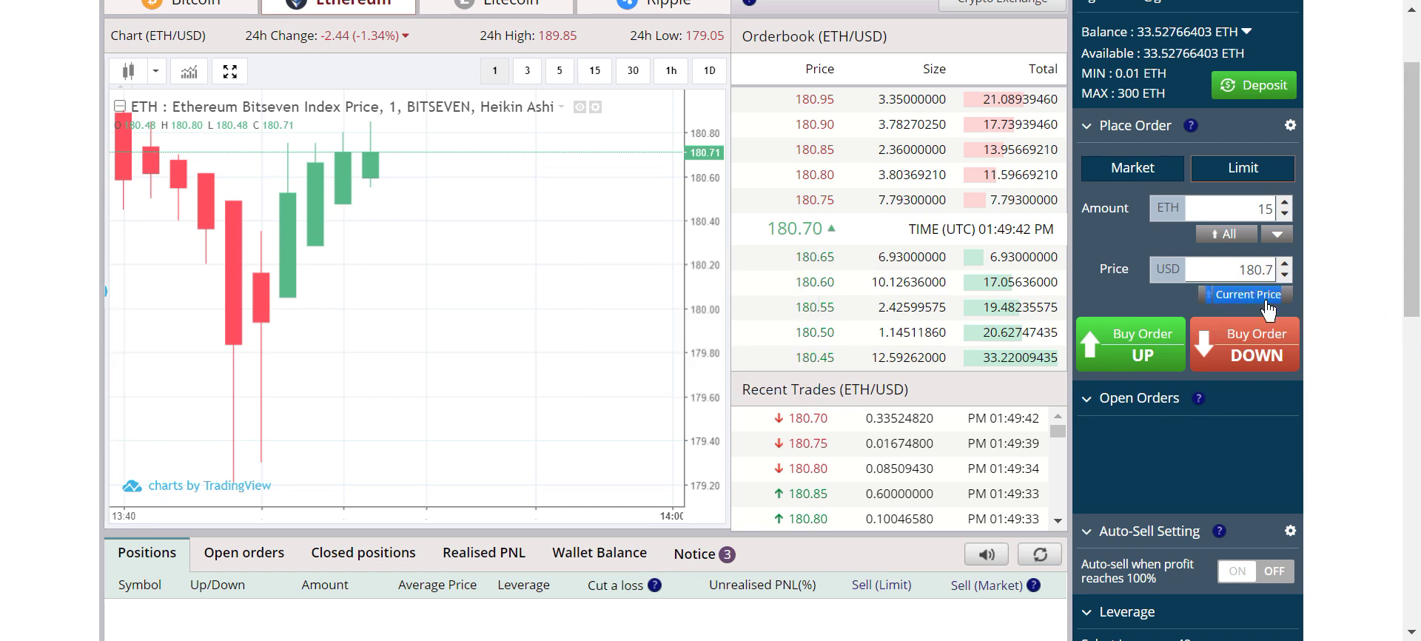
click(1262, 374)
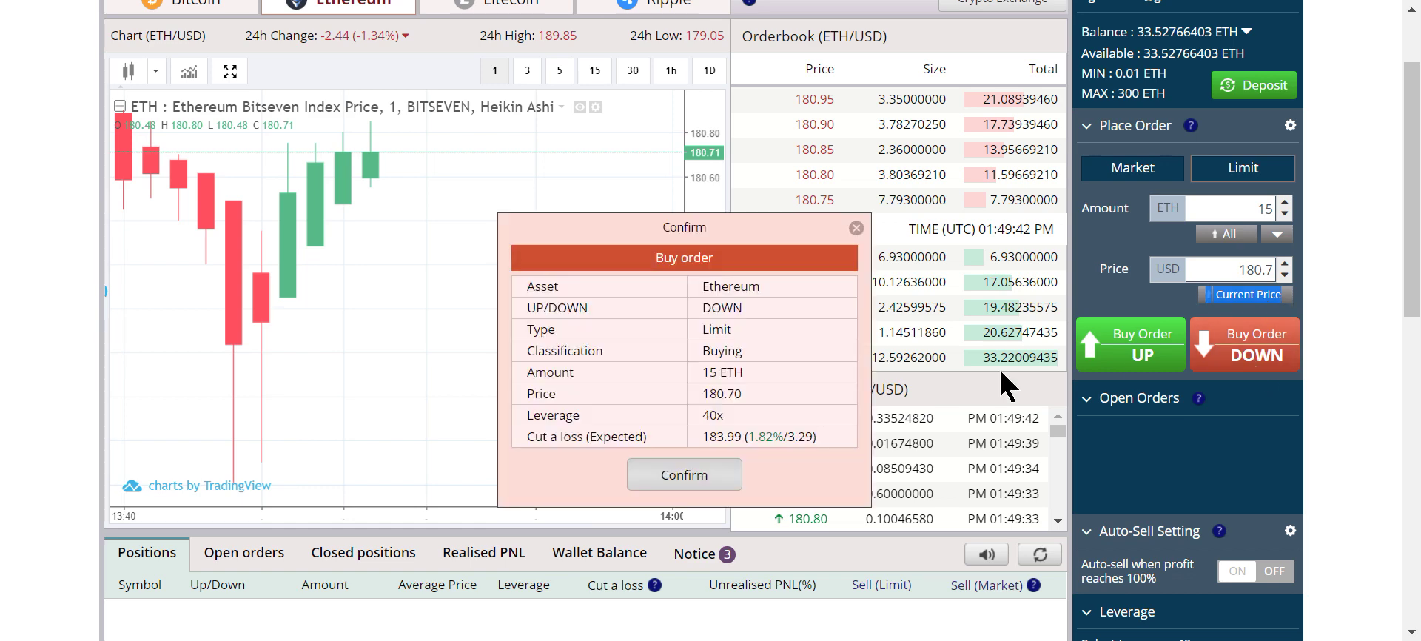
click(857, 227)
Turn order confirmation back off in the order settings
click(1290, 126)
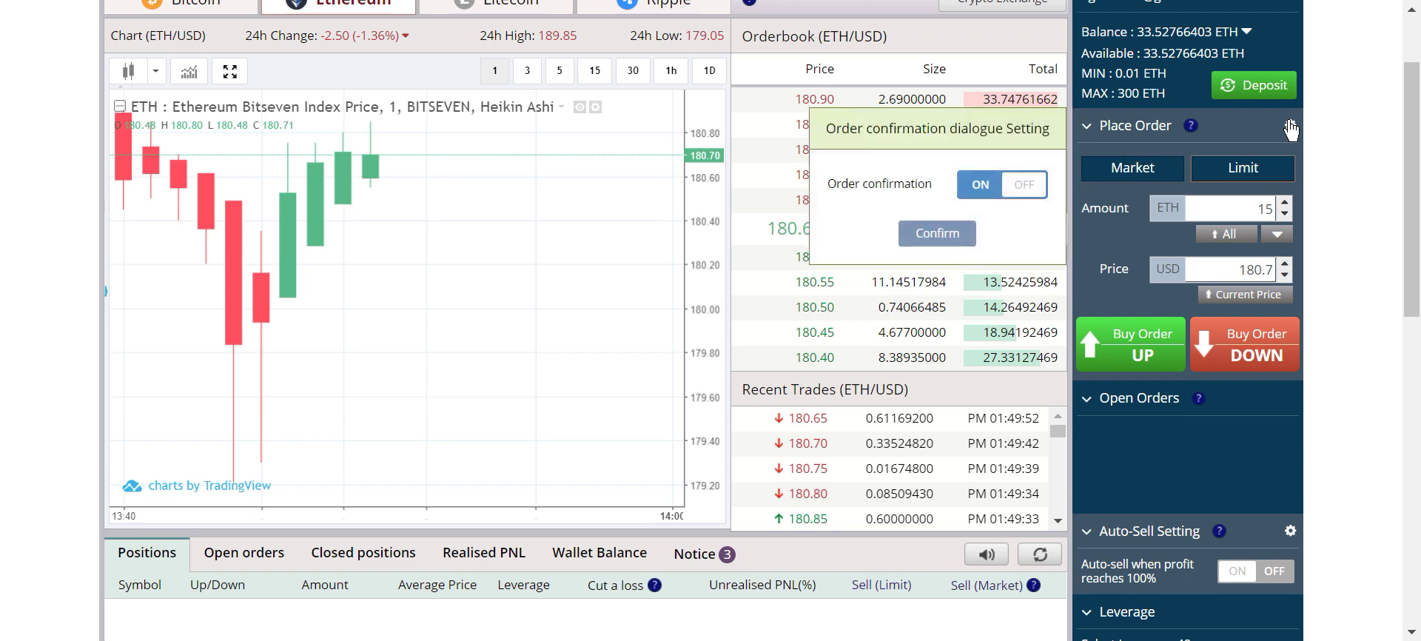
click(998, 194)
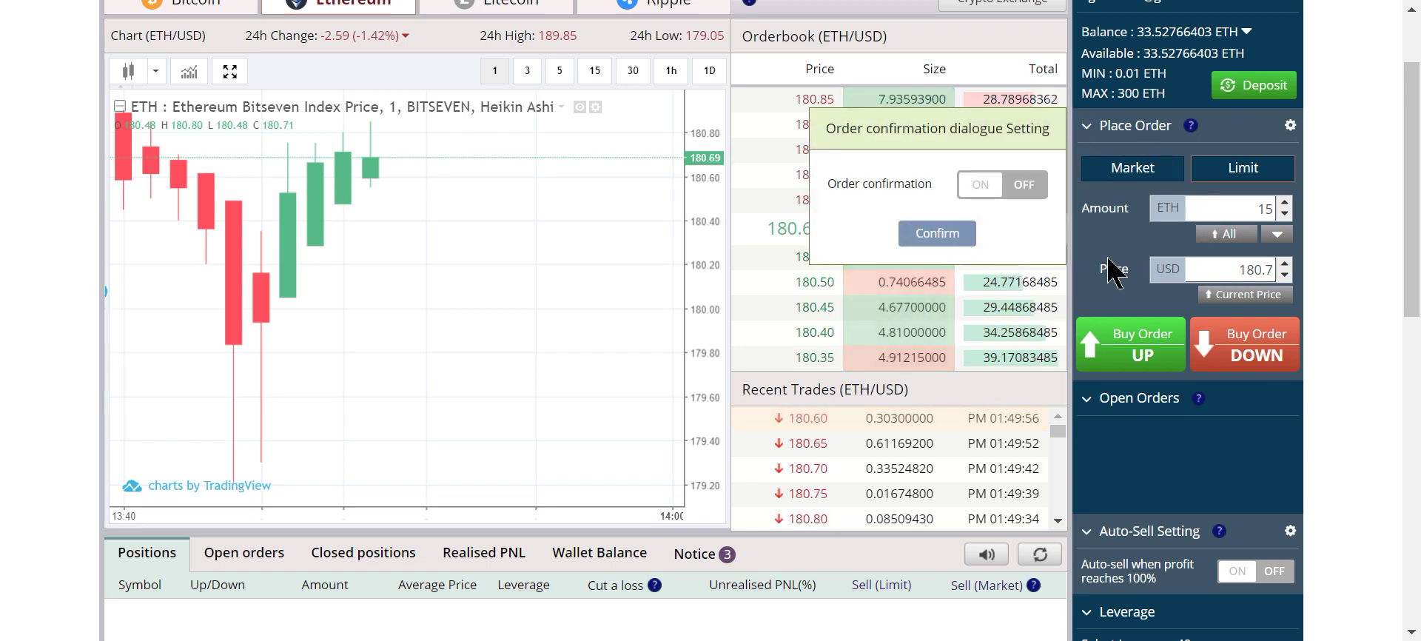
click(930, 233)
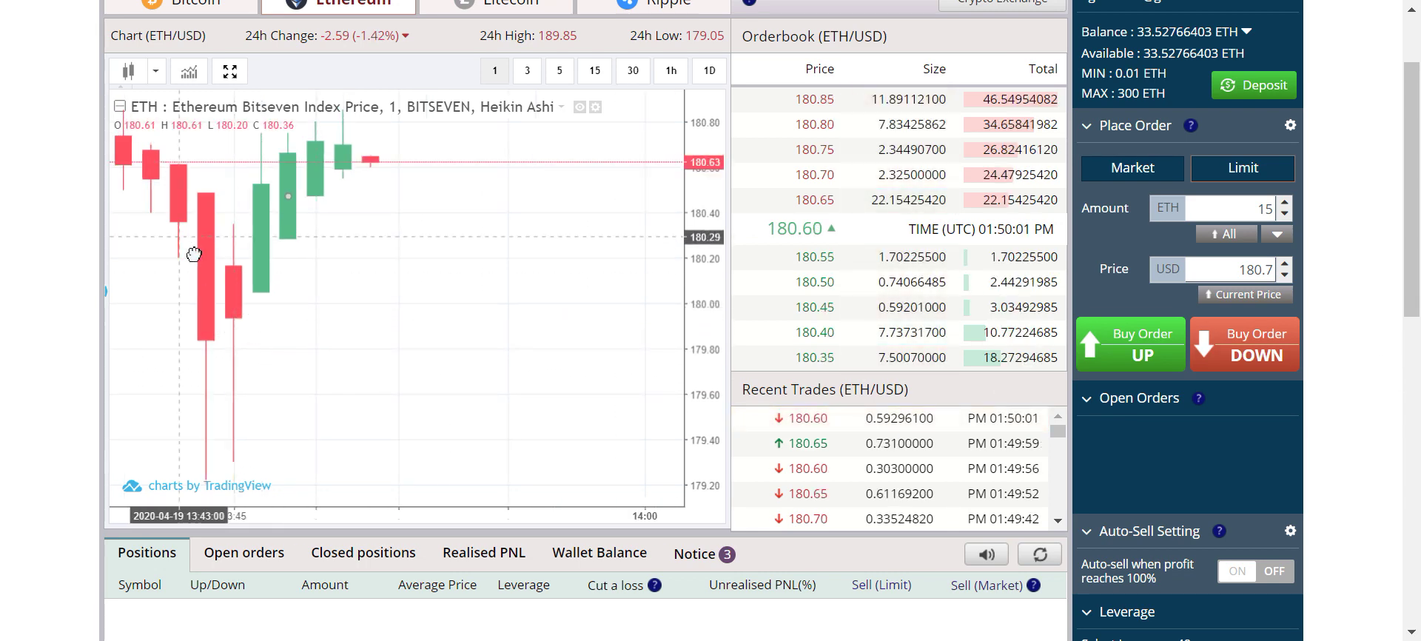
Review the earlier Ethereum candles and update the limit price to the current price of 180.5 USD
drag(241, 319, 387, 348)
drag(288, 222, 342, 276)
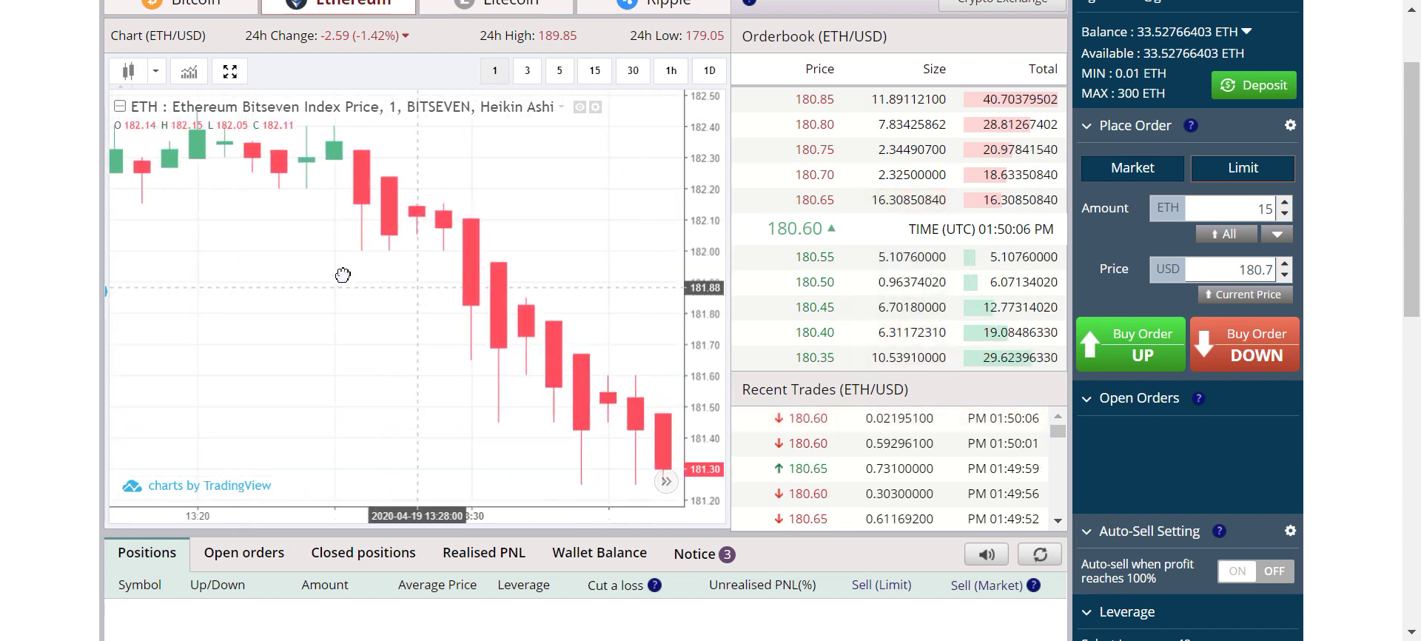
drag(488, 307, 267, 289)
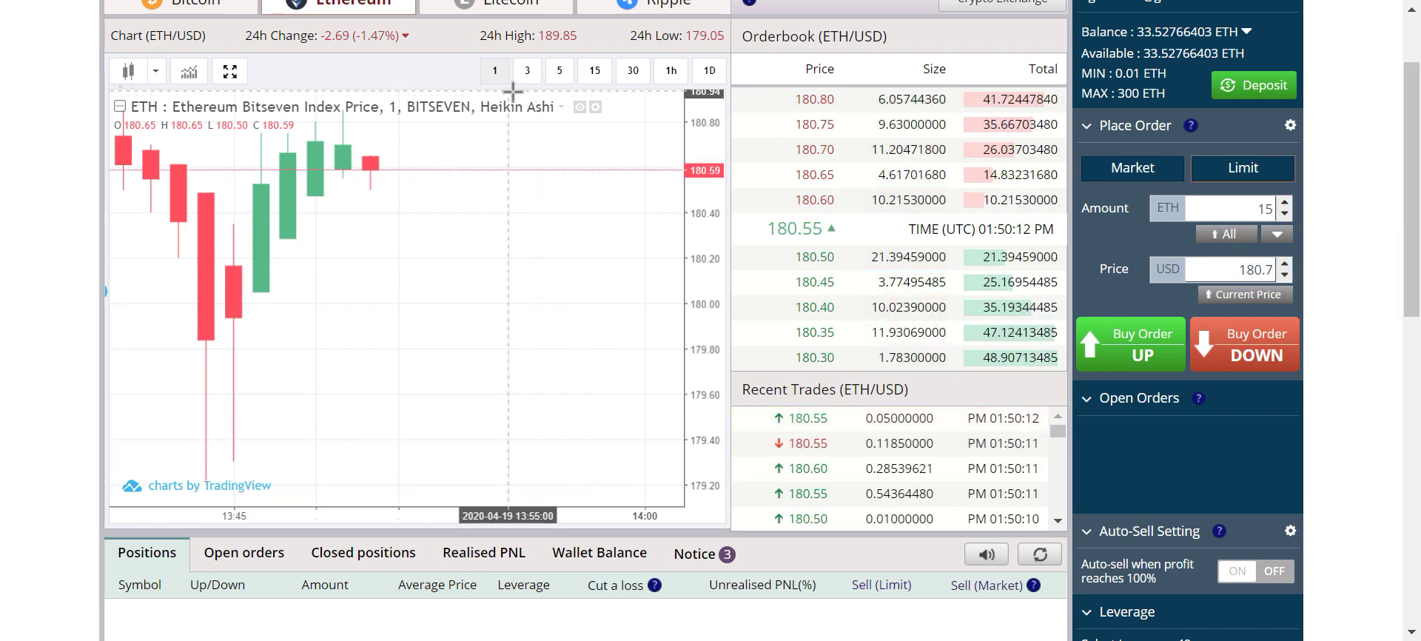
click(1240, 296)
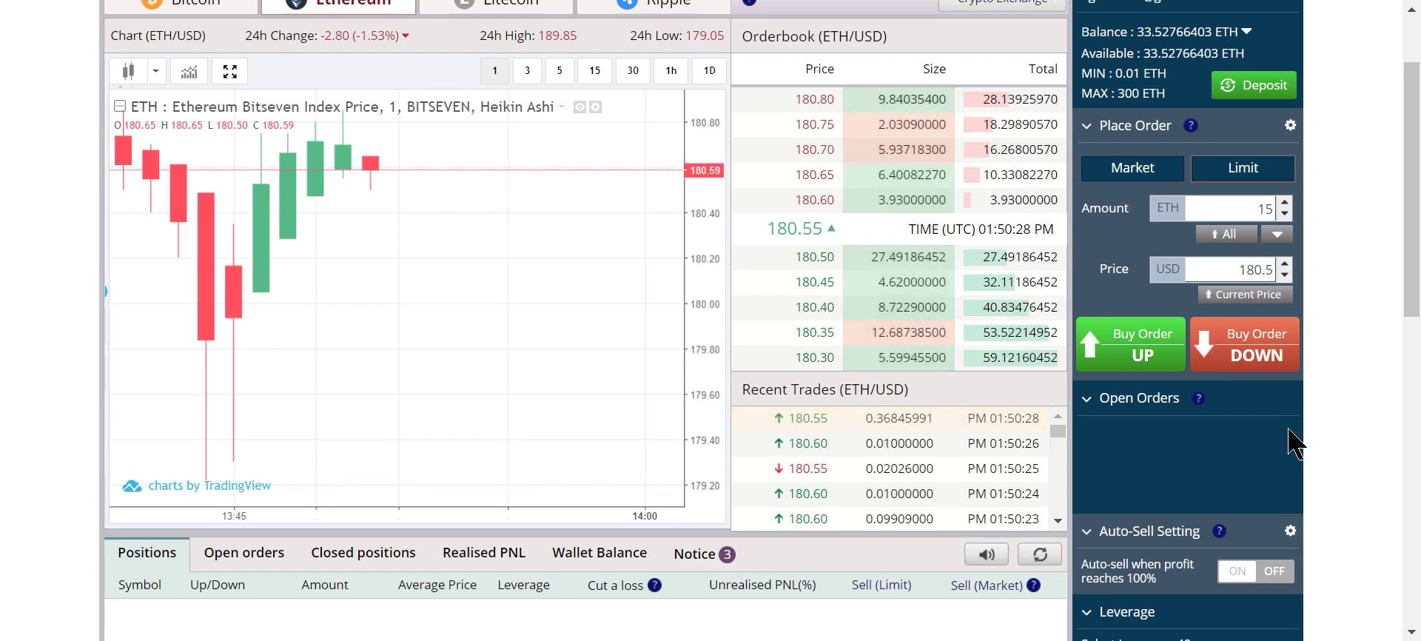
click(1238, 298)
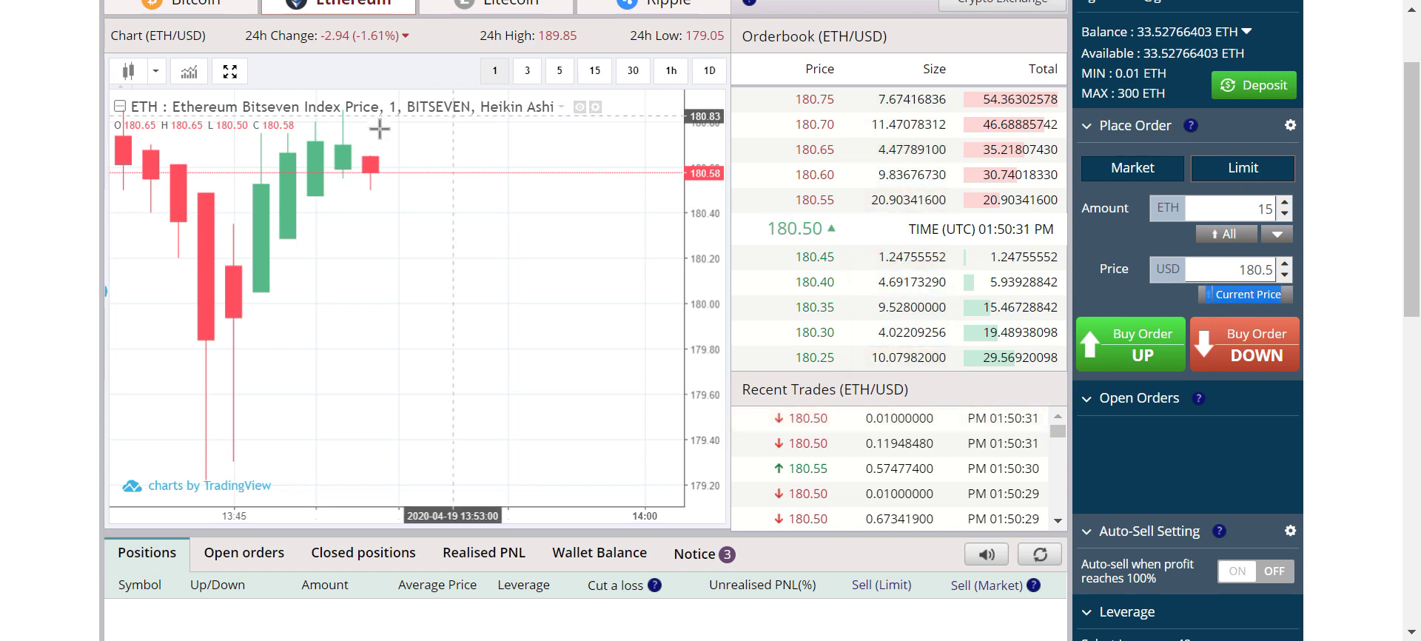
View the Bitcoin market's recent candles and return to the Ethereum market
click(210, 7)
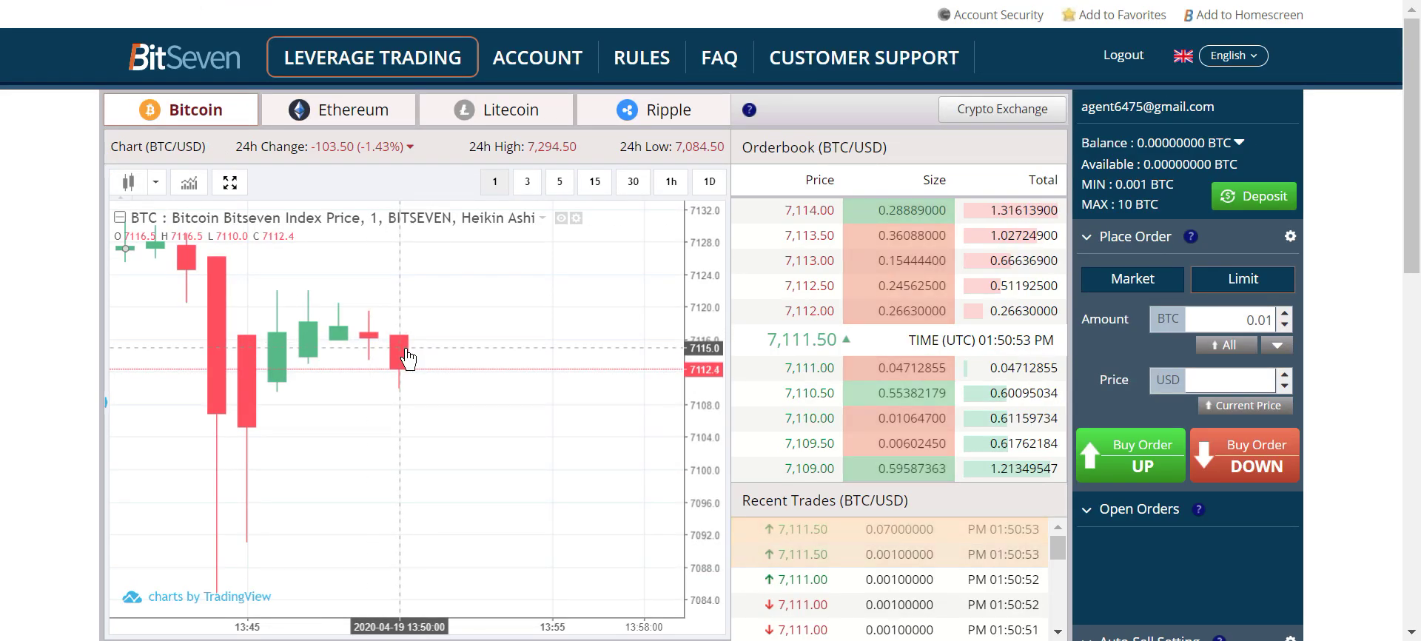
click(338, 109)
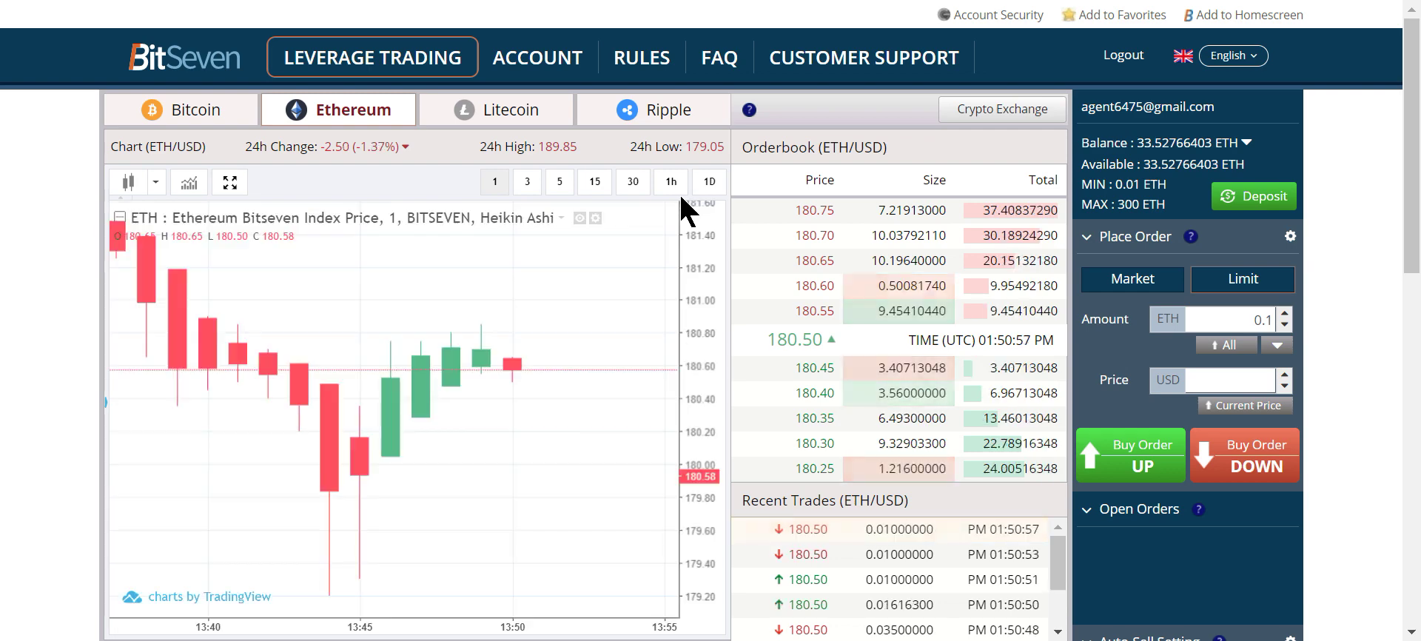
Set the Ethereum limit order amount to 15 ETH
drag(414, 380, 358, 403)
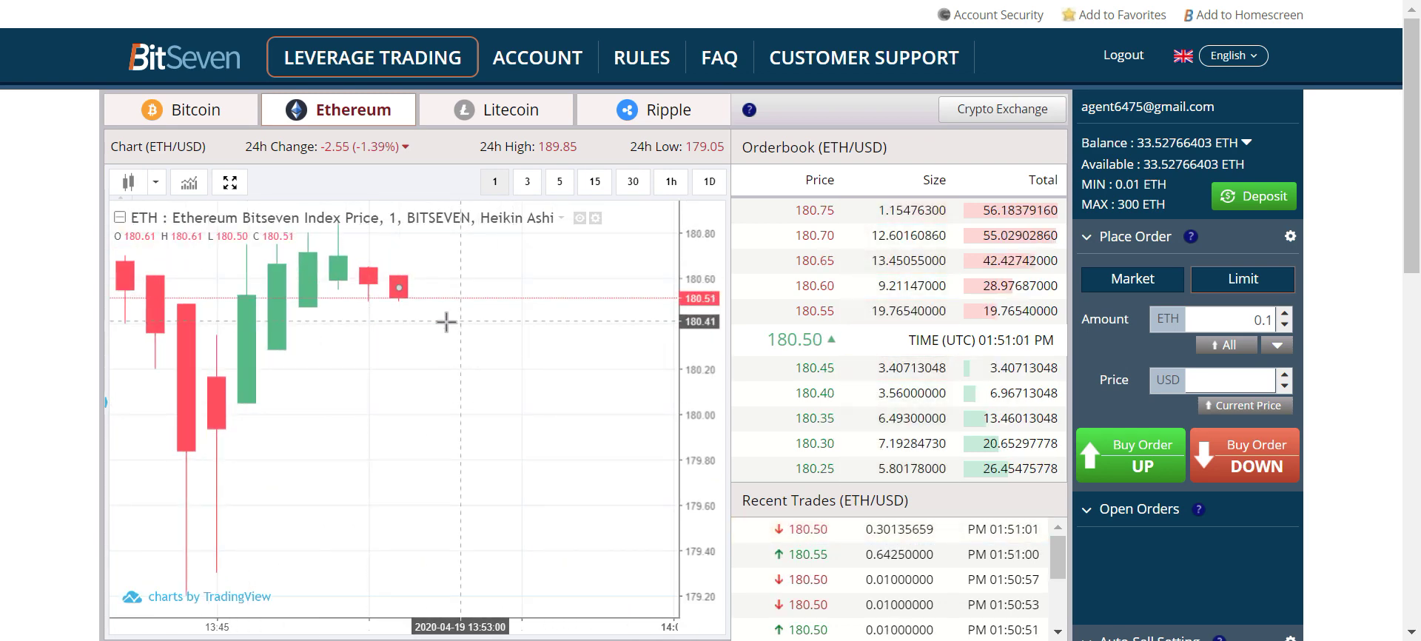
double_click(1255, 319)
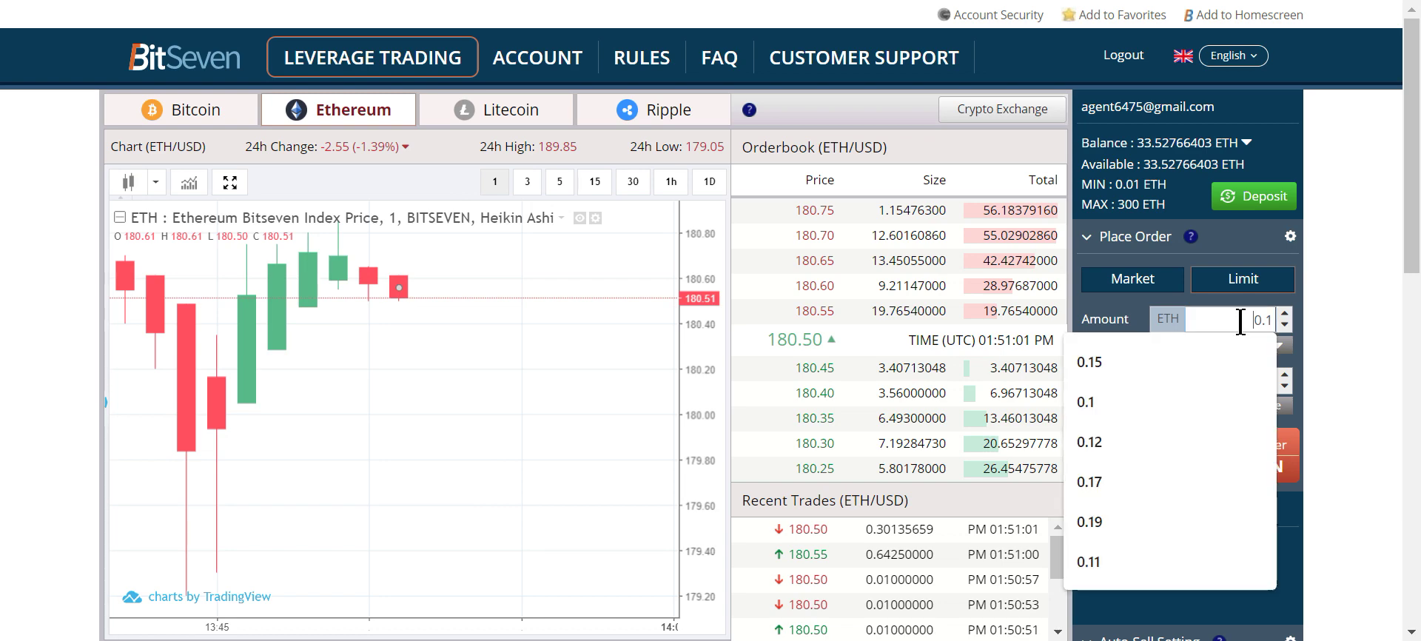
text(15)
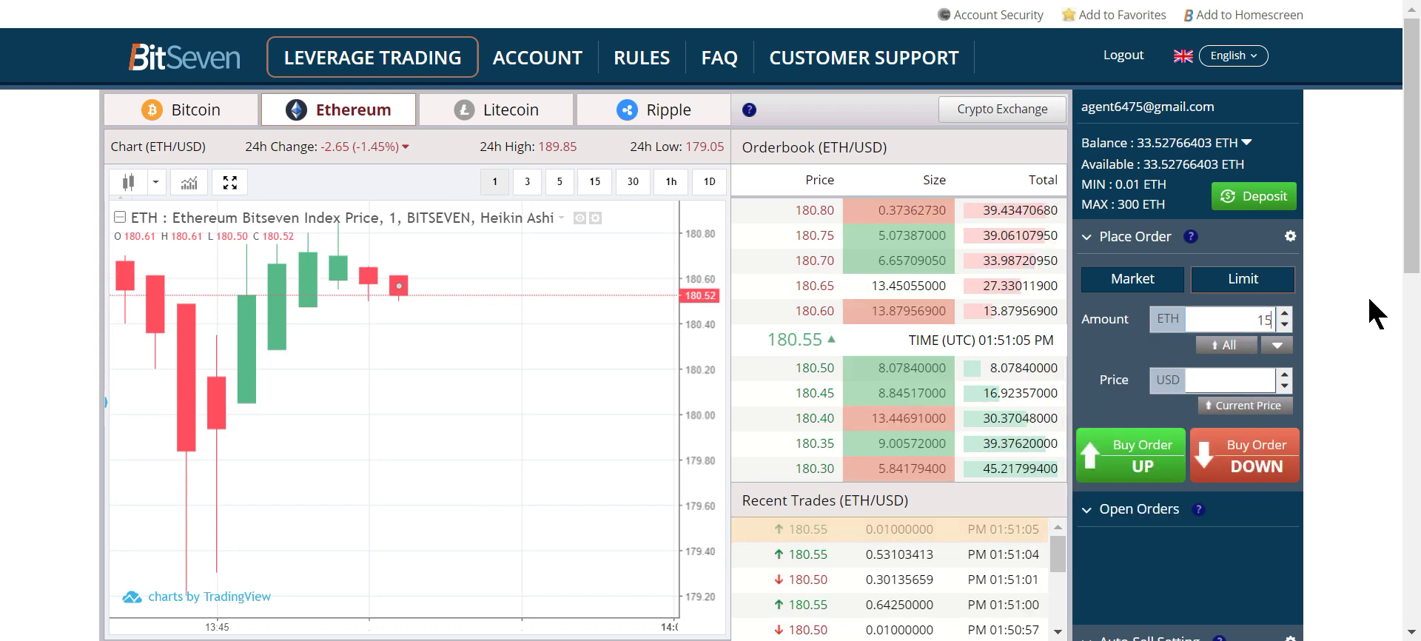
Set the Ethereum limit order price to the current price of 180.65 USD
click(1248, 408)
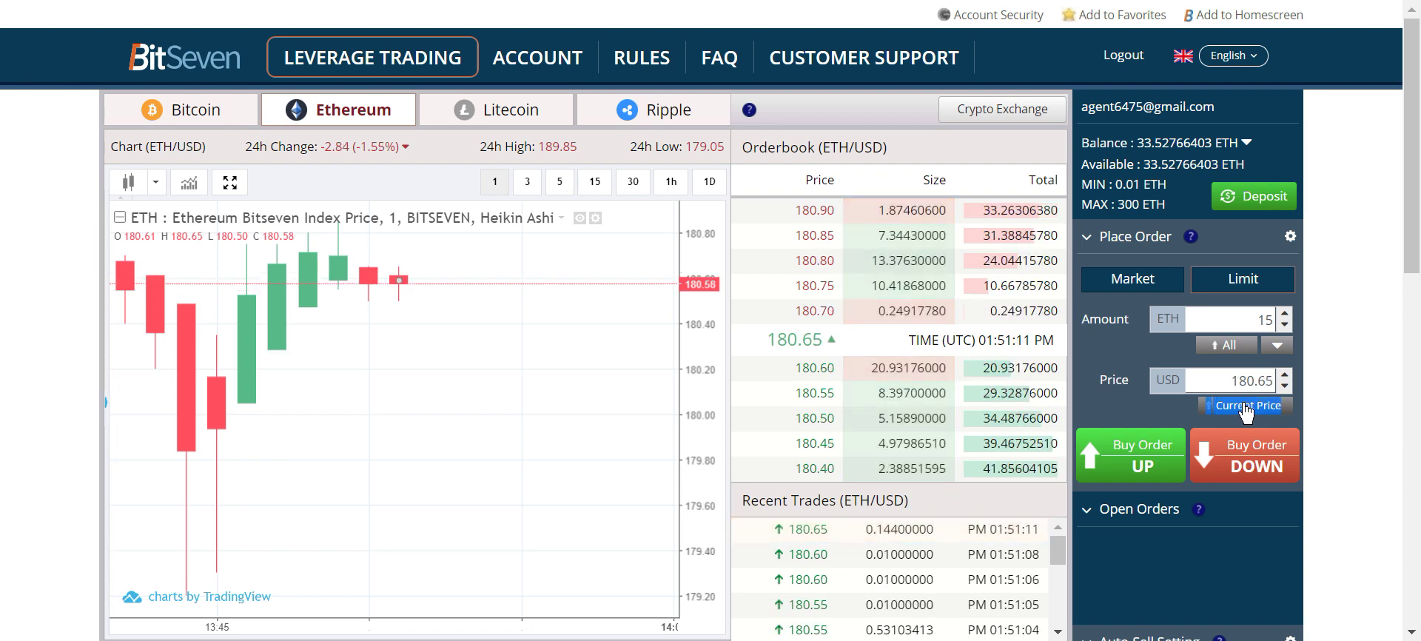
click(1248, 407)
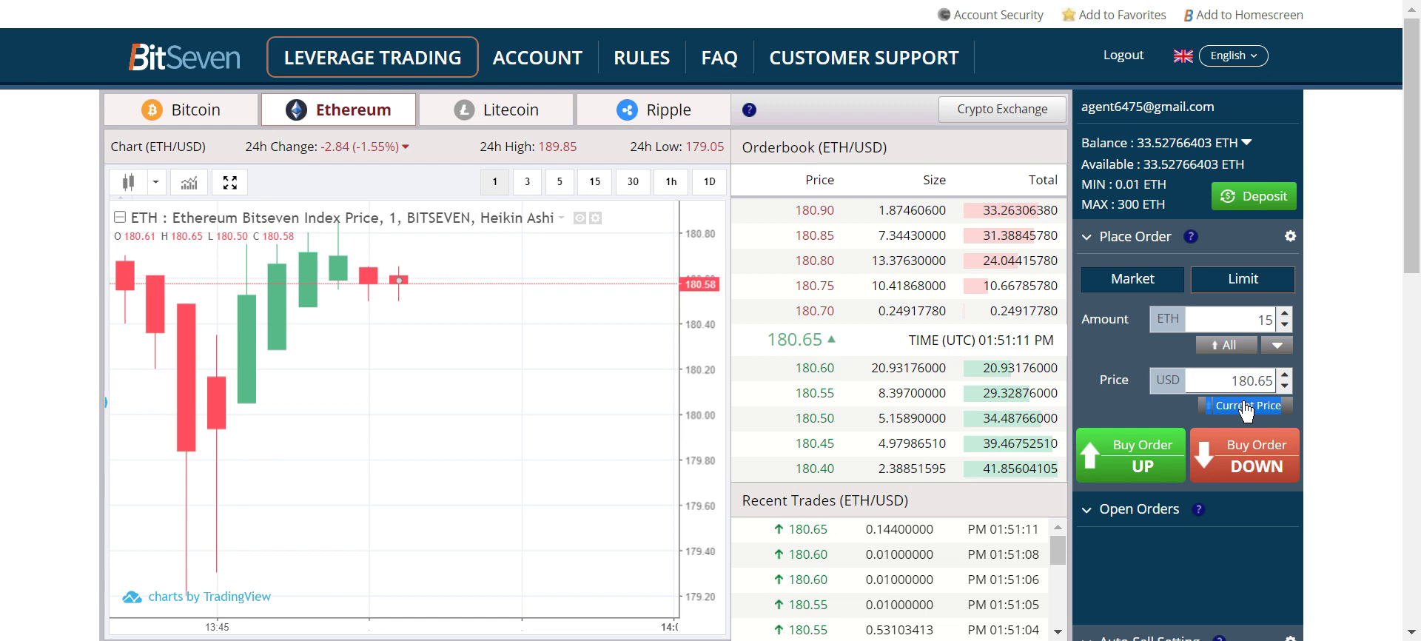
Check the date in the system calendar and view the latest Ethereum candles against the price scale
key(super+alt+d)
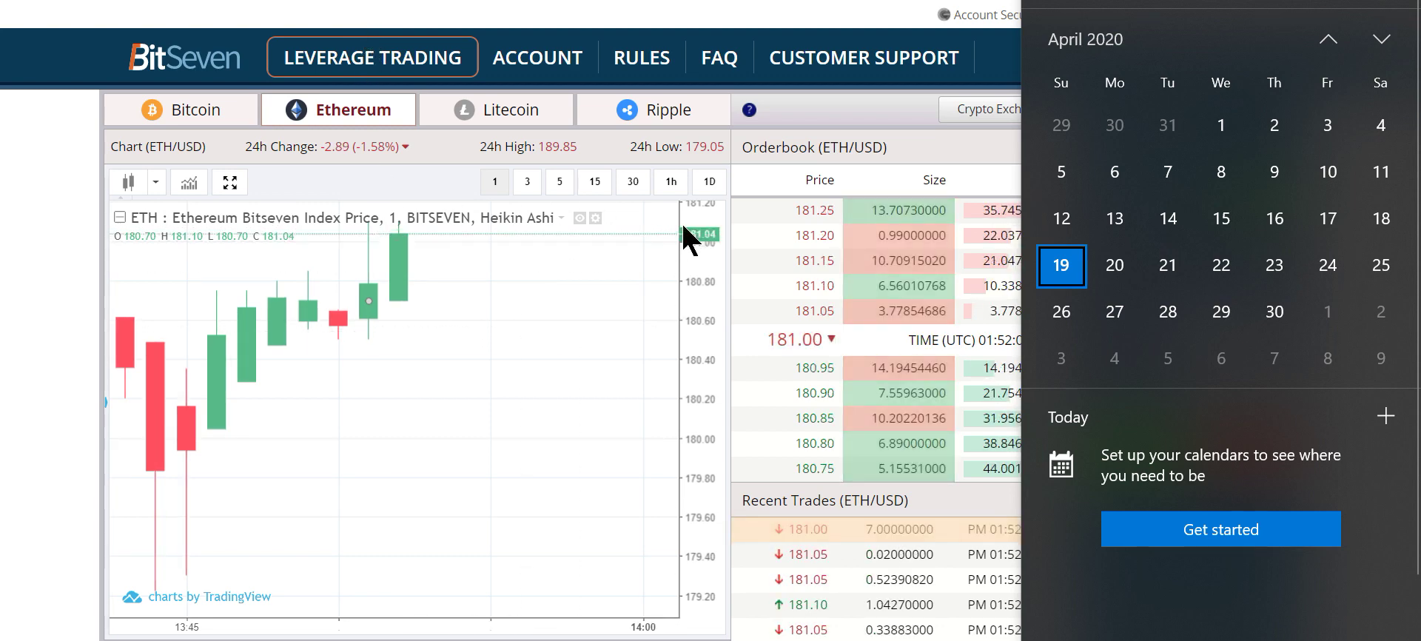
click(694, 273)
drag(695, 274, 692, 327)
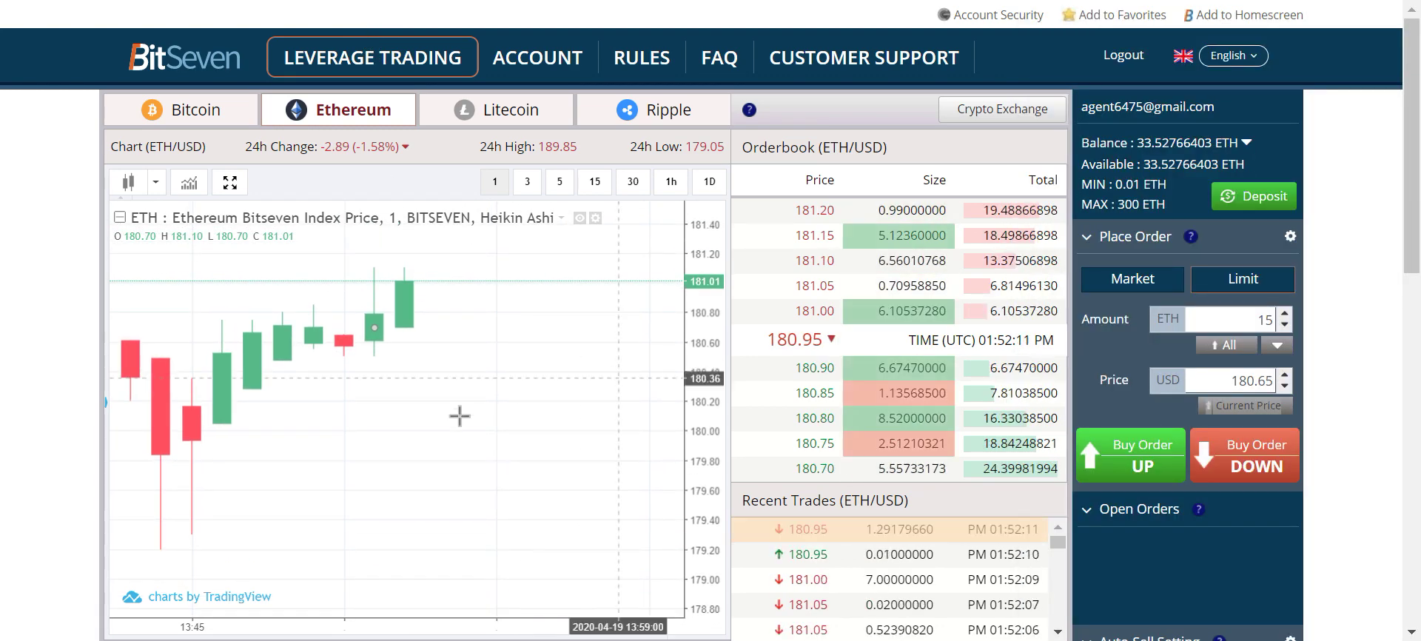
drag(330, 348, 295, 443)
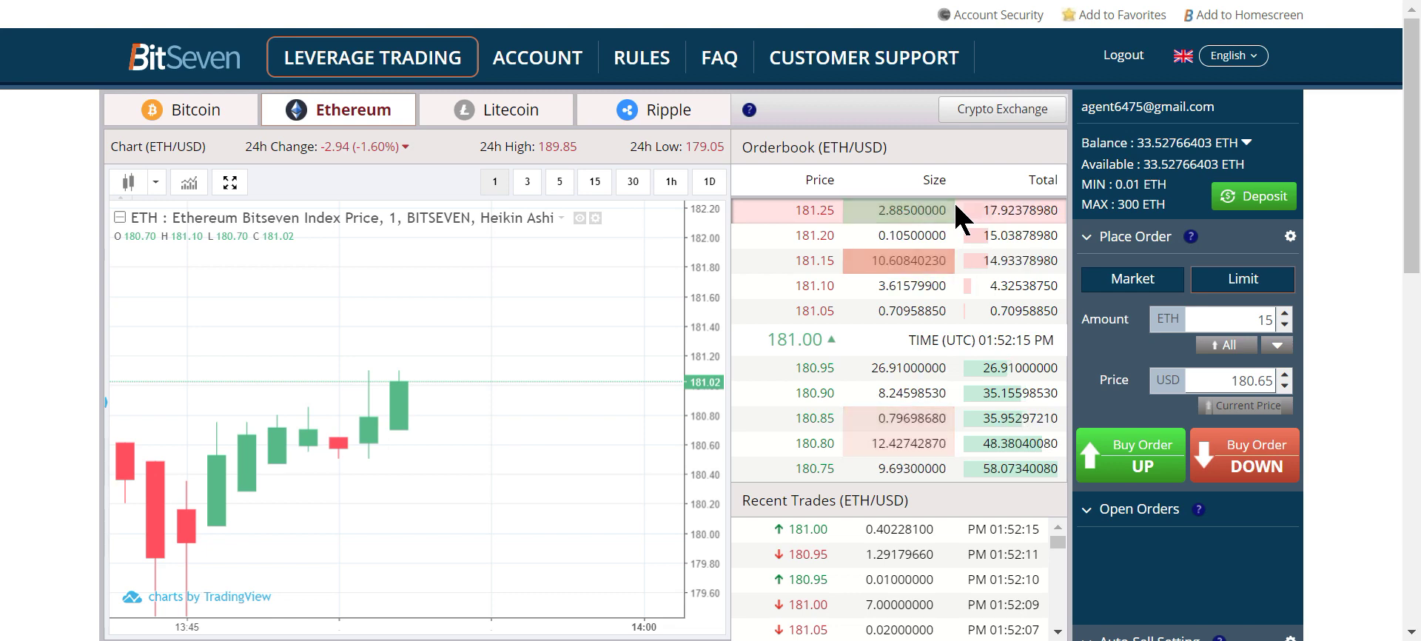
Look over the account's deposit, crypto exchange and withdrawal pages, and switch to BitMEX to view its Ethereum market
click(522, 74)
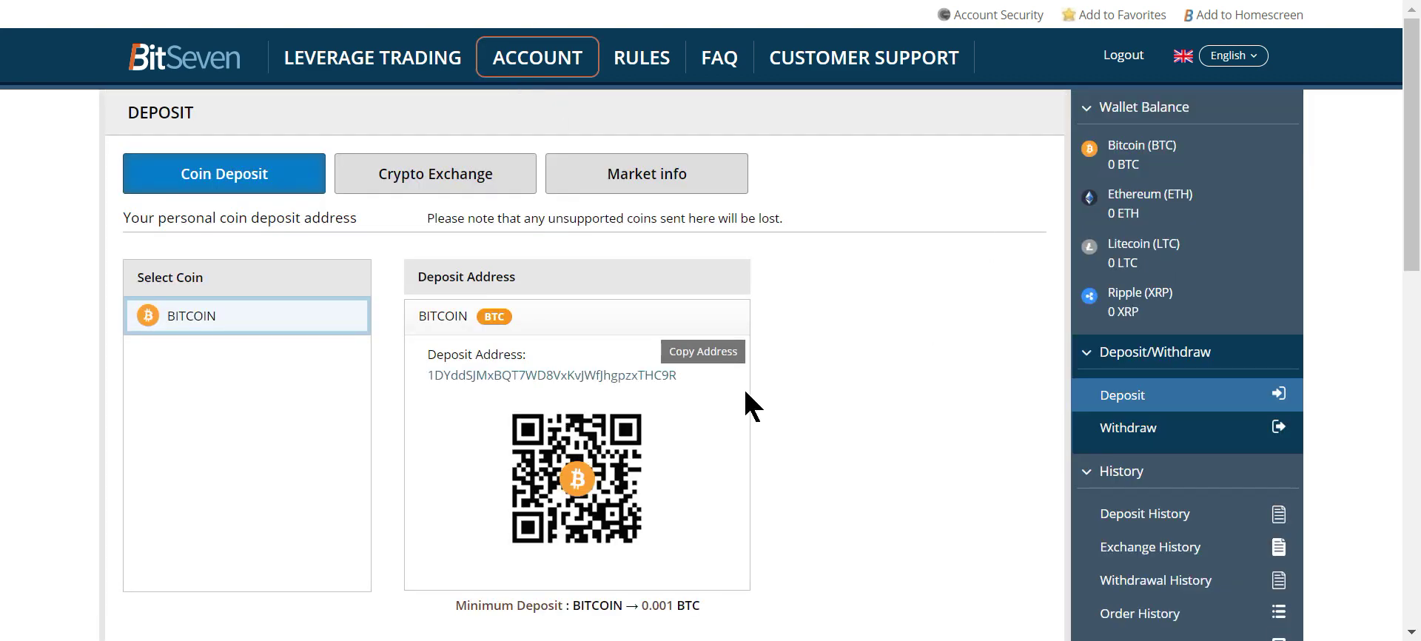
click(404, 178)
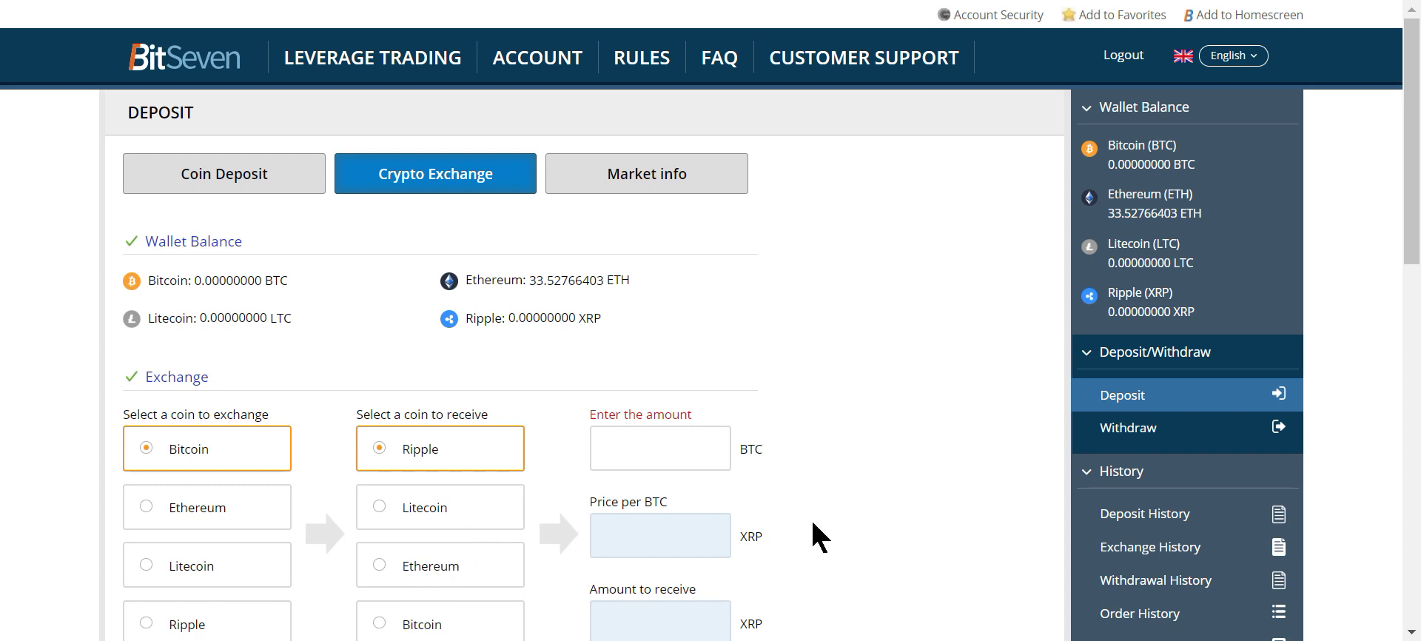
click(1131, 436)
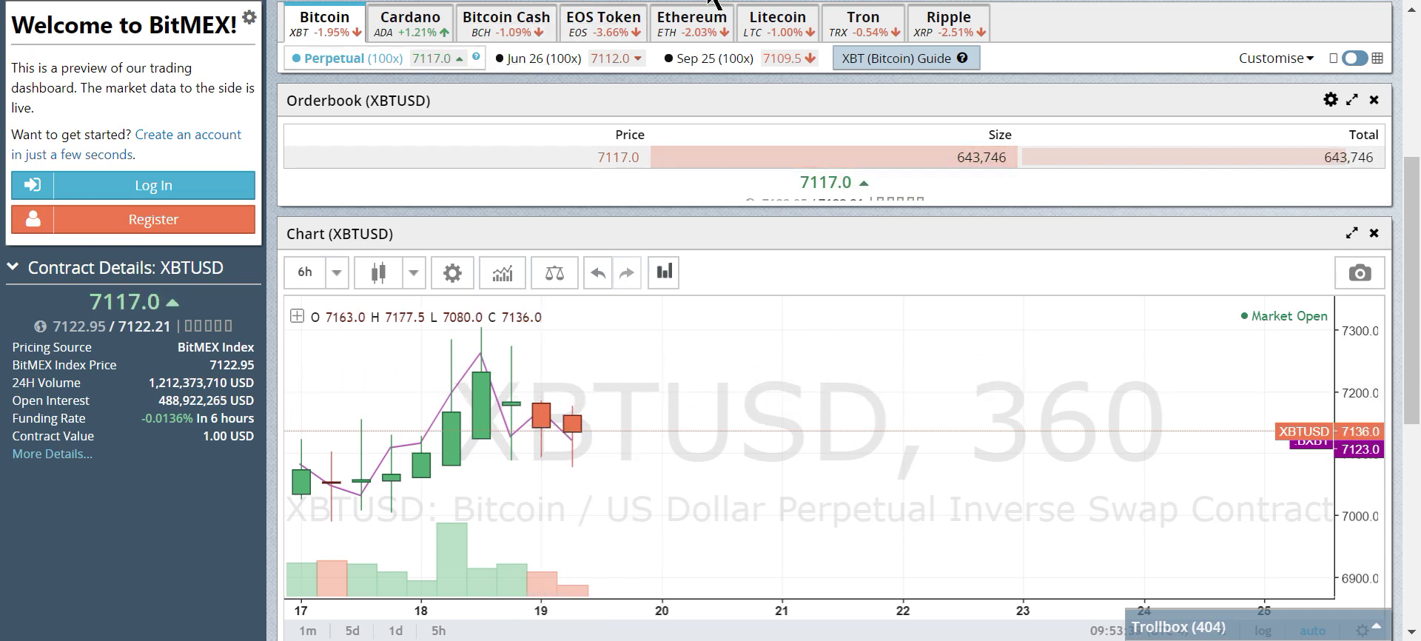
click(701, 23)
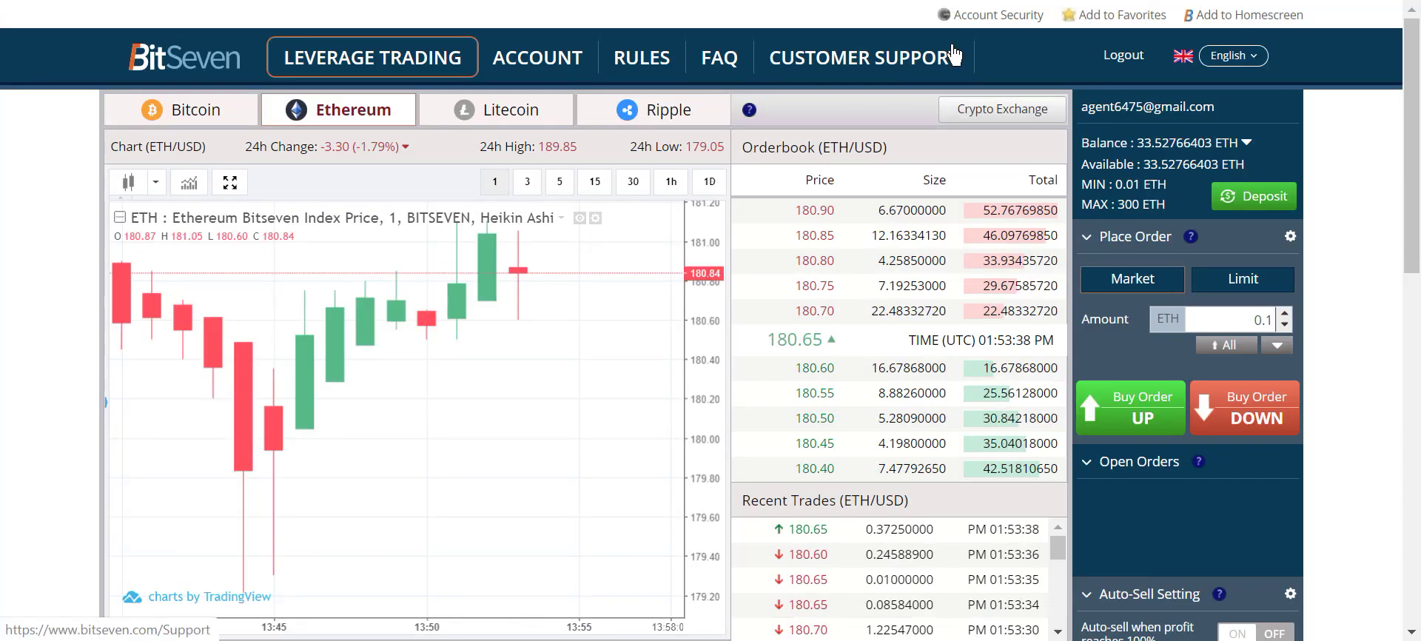
Set the Ethereum market order amount on BitSeven to 10 ETH
double_click(1249, 319)
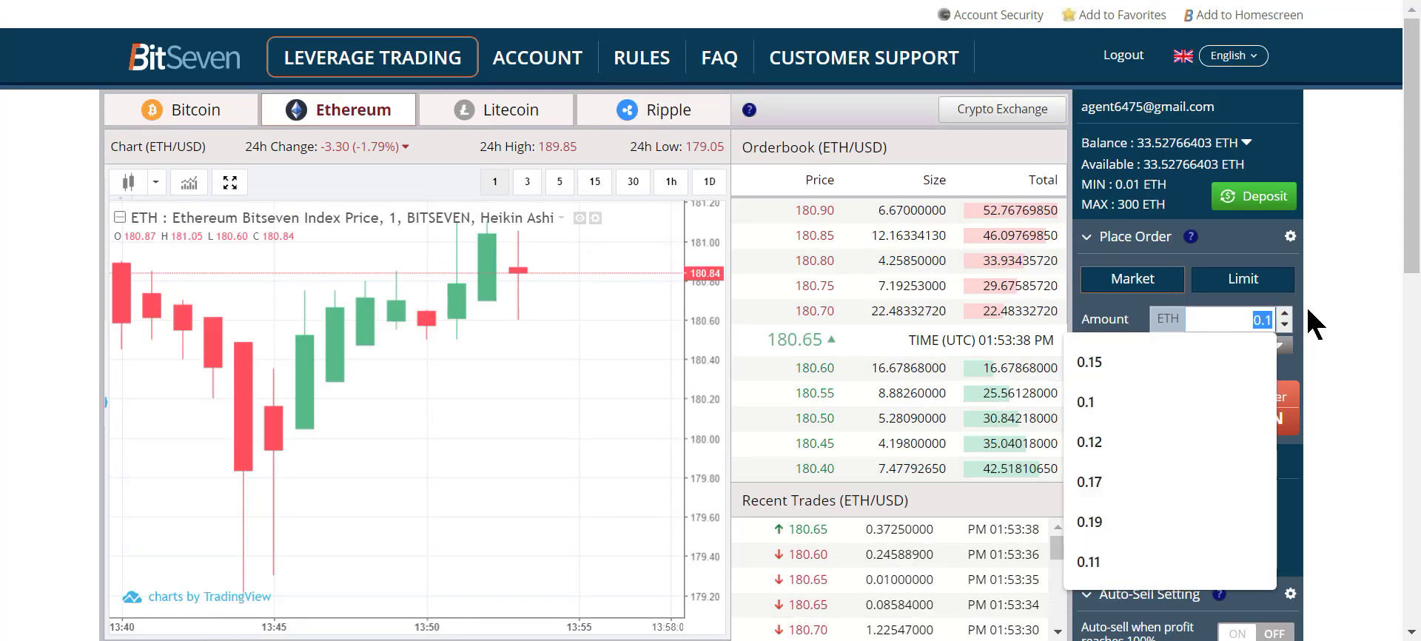
text(10)
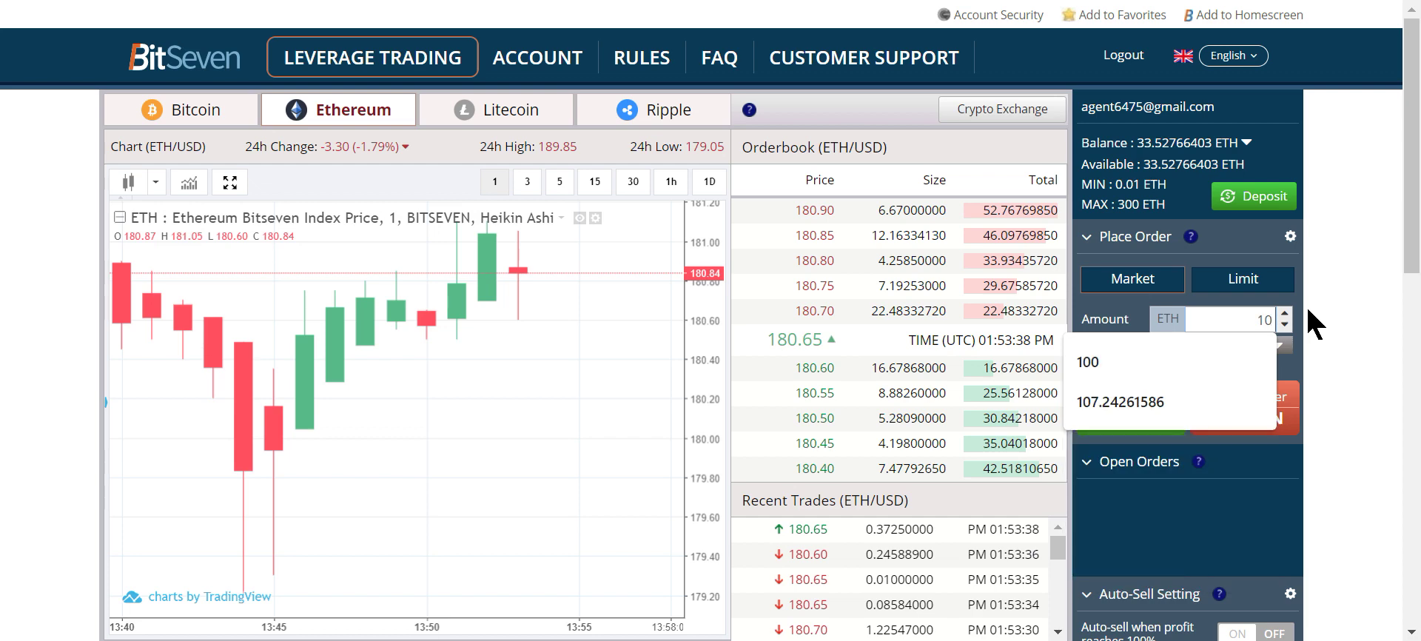
scroll(1310, 378, down, 1)
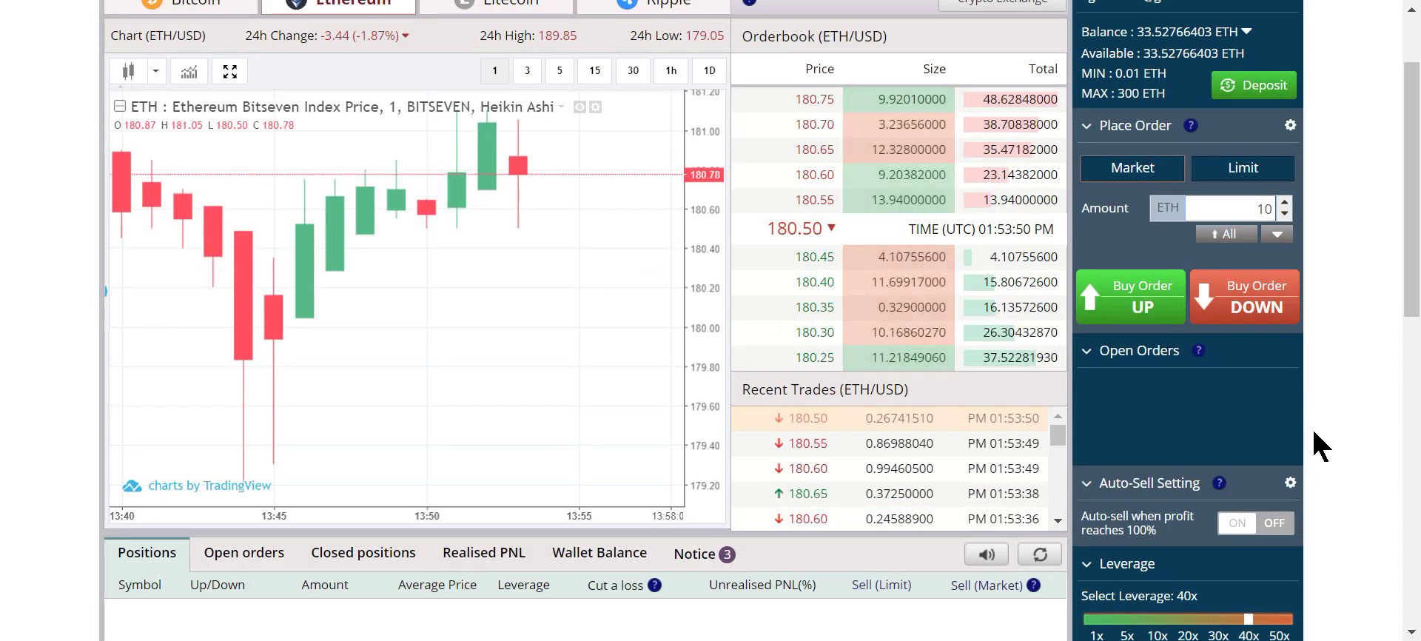
Change the Ethereum order to a limit order and update its price to the current price of 180.4 USD
click(1244, 168)
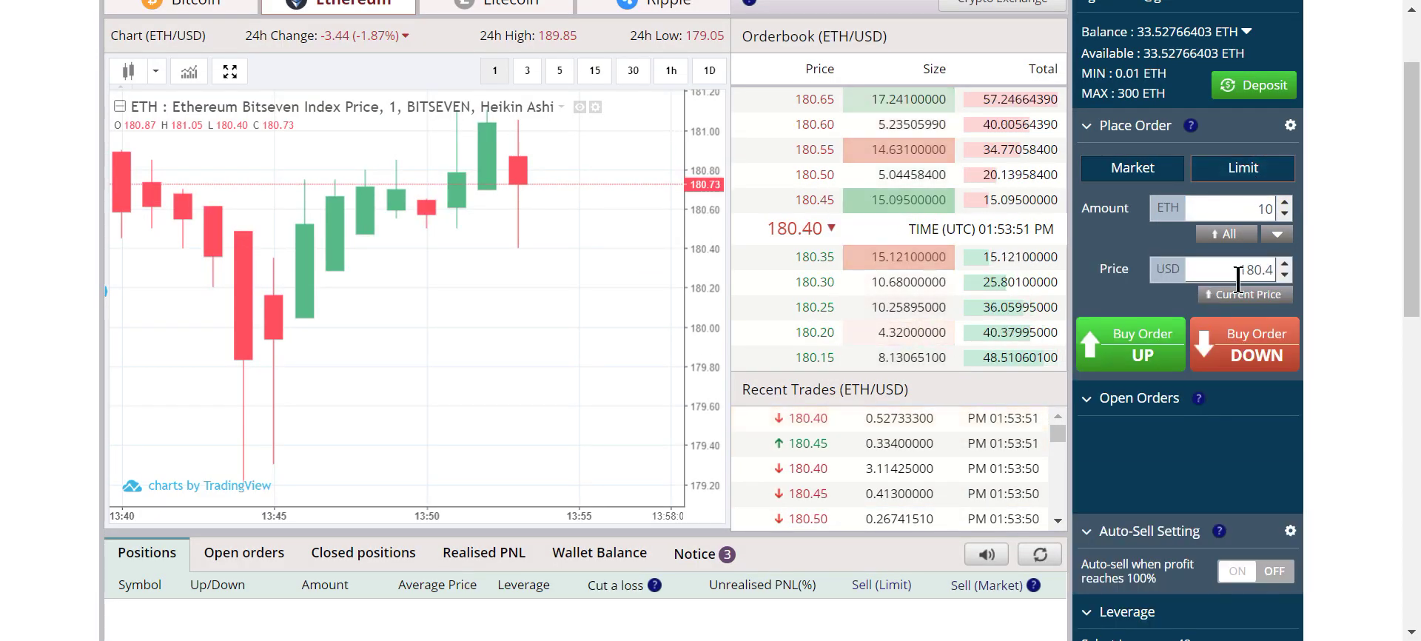
click(1236, 297)
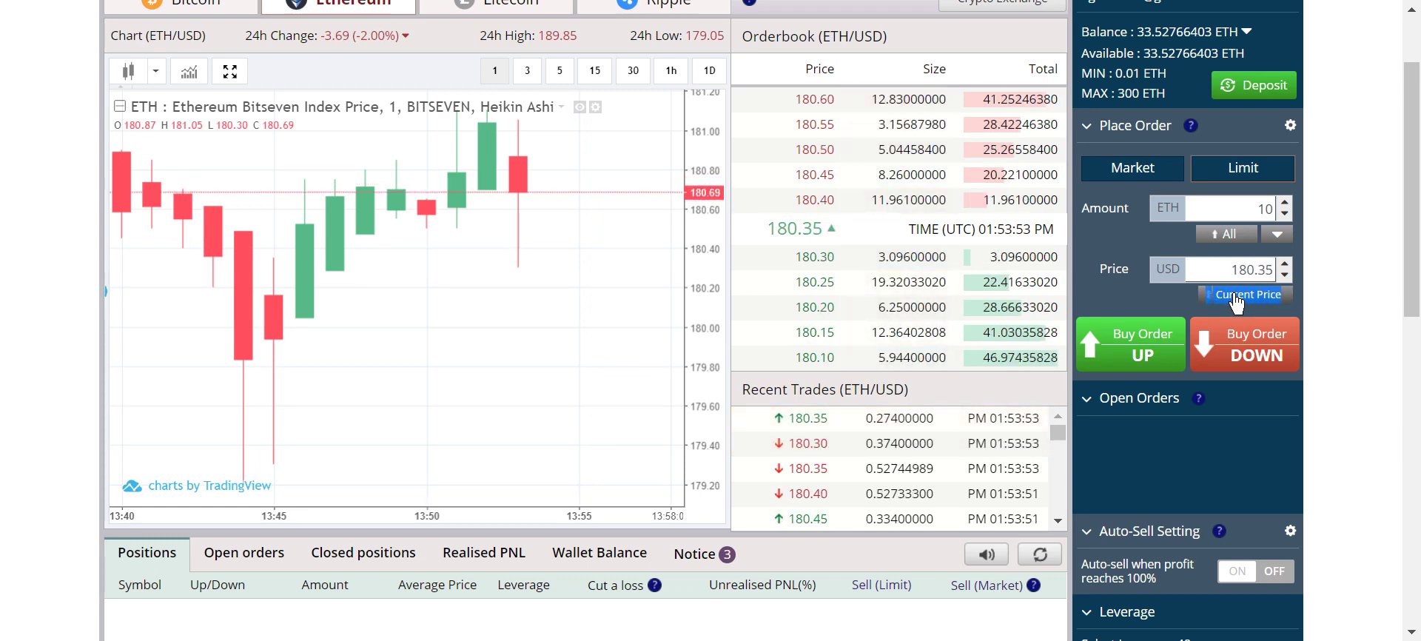
scroll(1234, 296, up, 1)
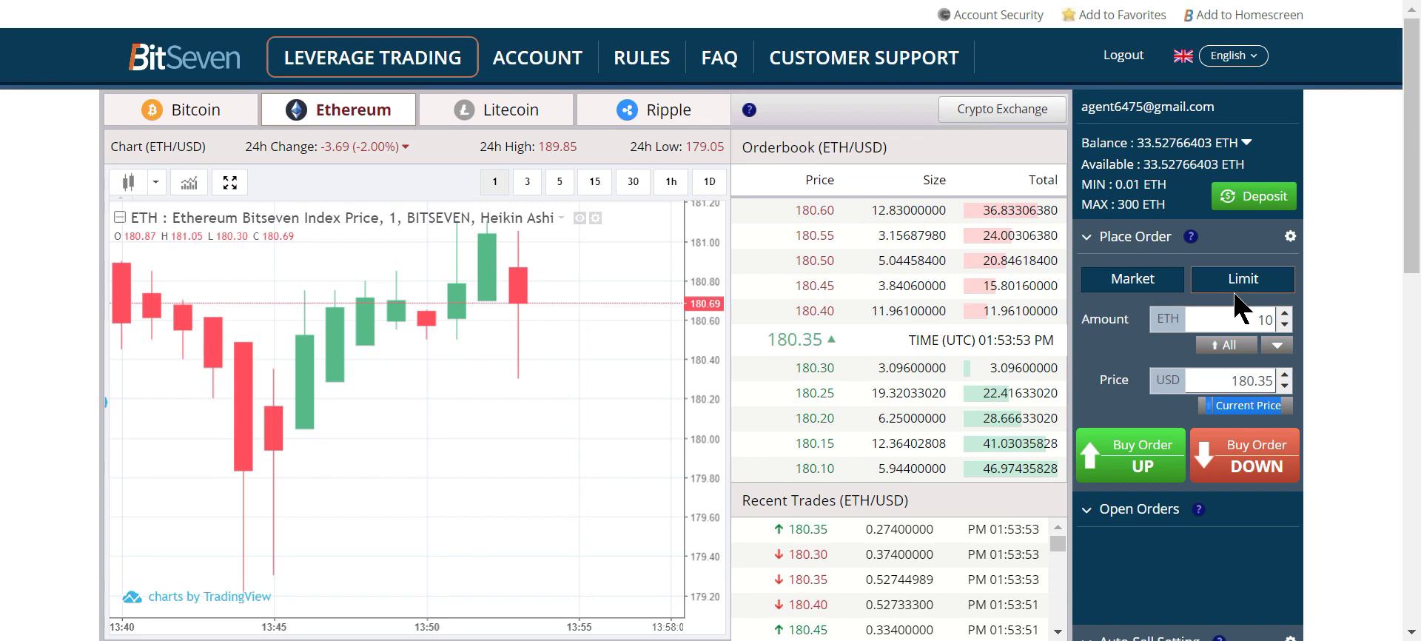
scroll(1235, 295, down, 1)
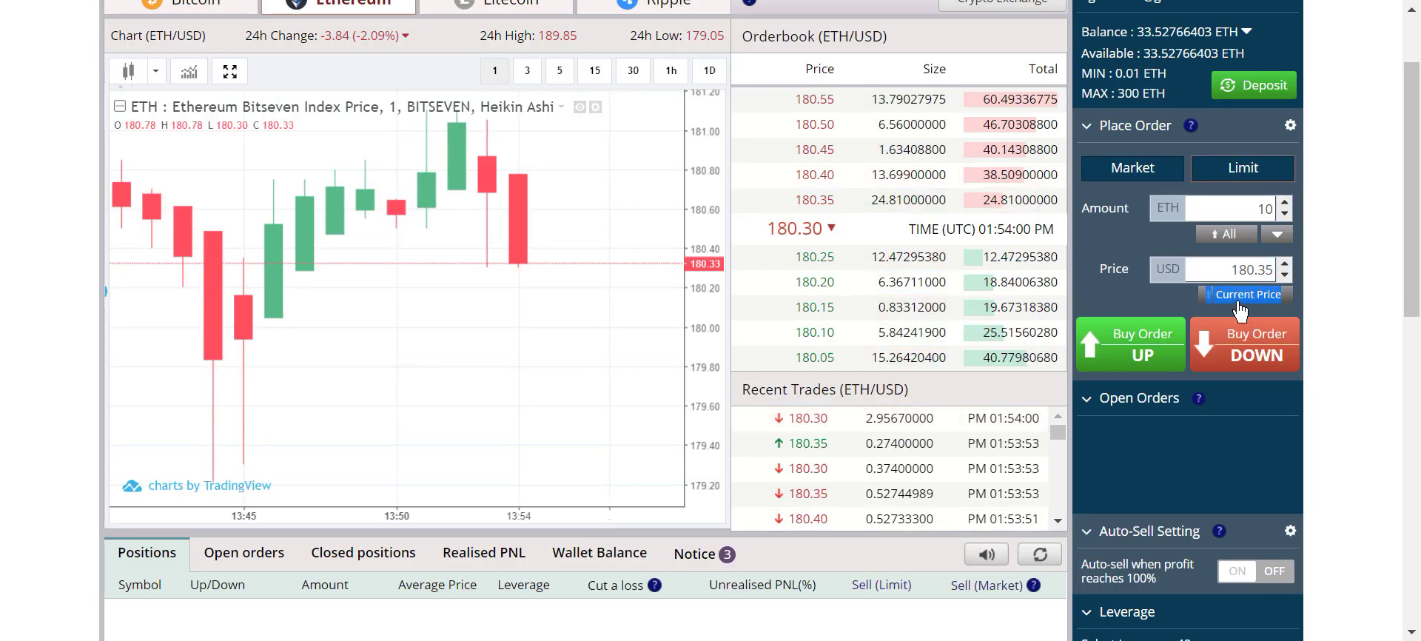
click(1240, 296)
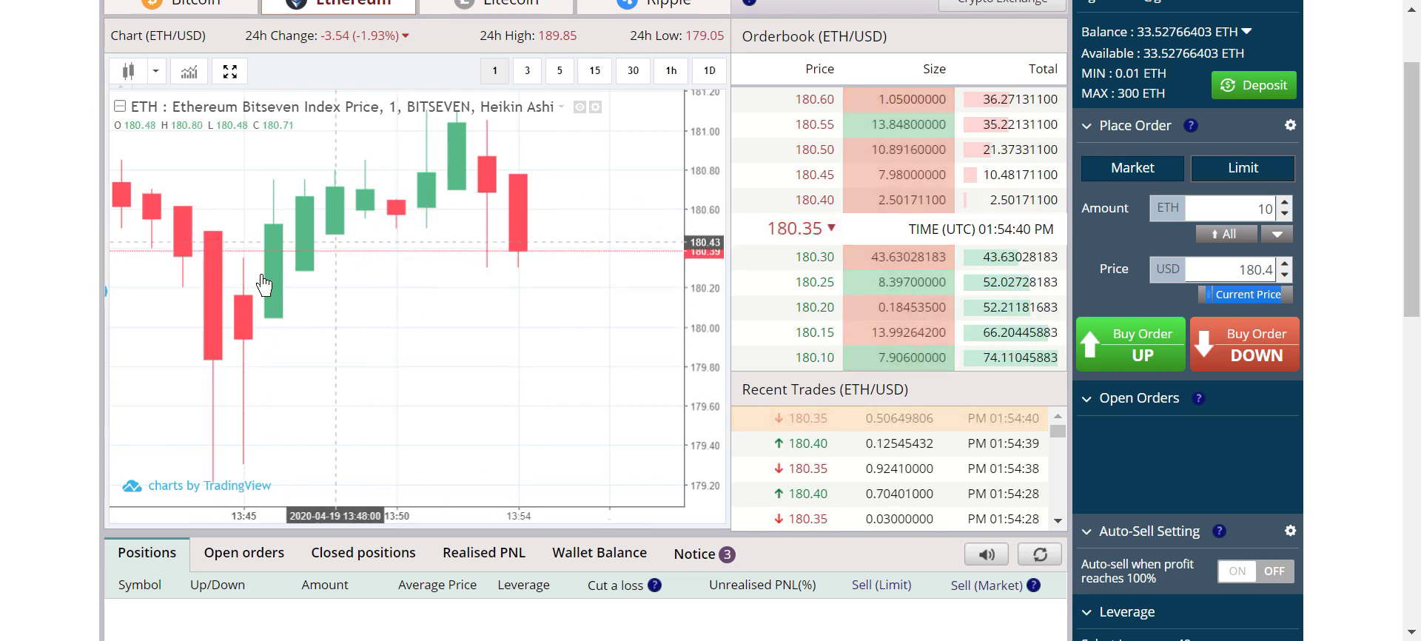
Examine the Ethereum price candles from 13:45 onward on the one-minute chart
drag(276, 380, 292, 355)
drag(507, 339, 578, 210)
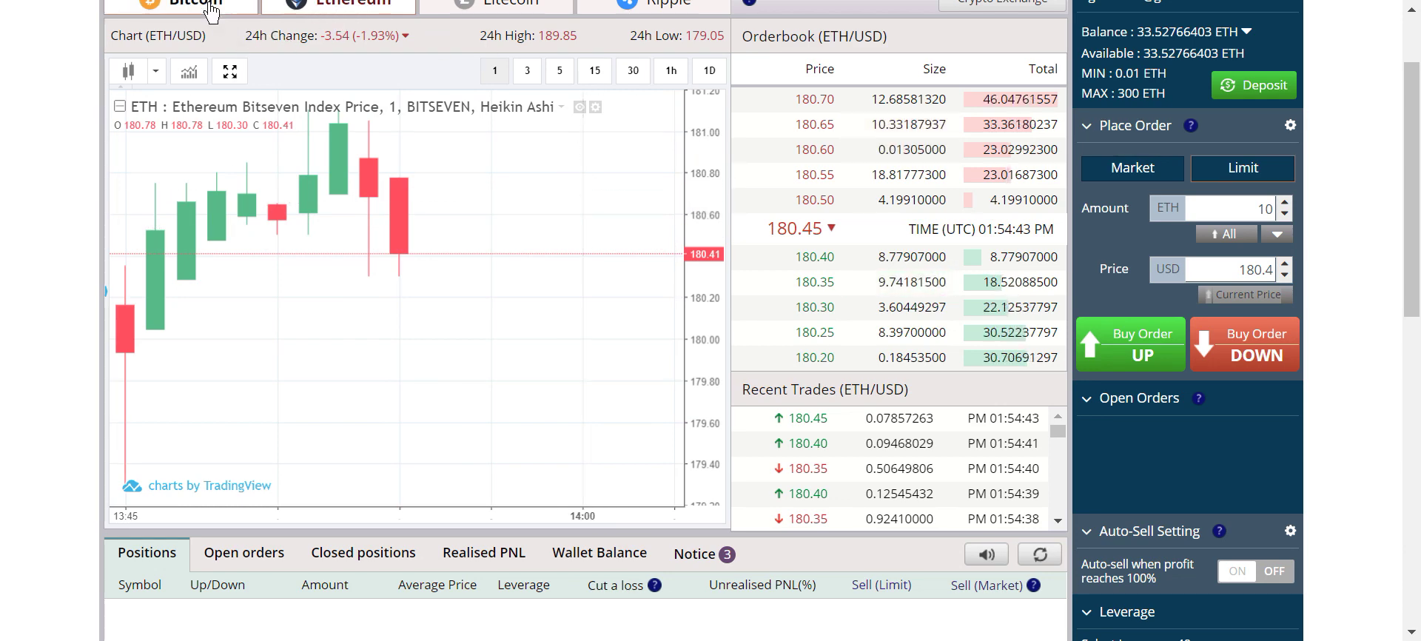
Divide 33 by 4 in Calculator and set the Ethereum limit order amount to 8 ETH
key(alt+Tab)
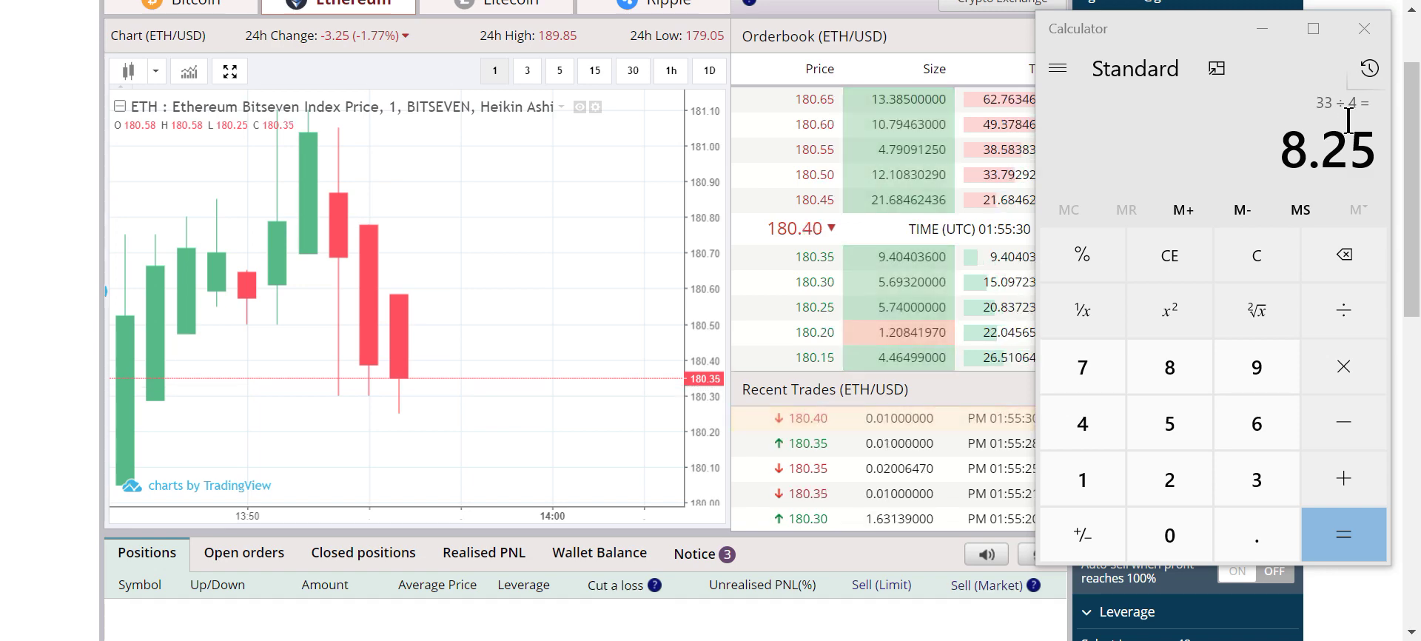
click(647, 278)
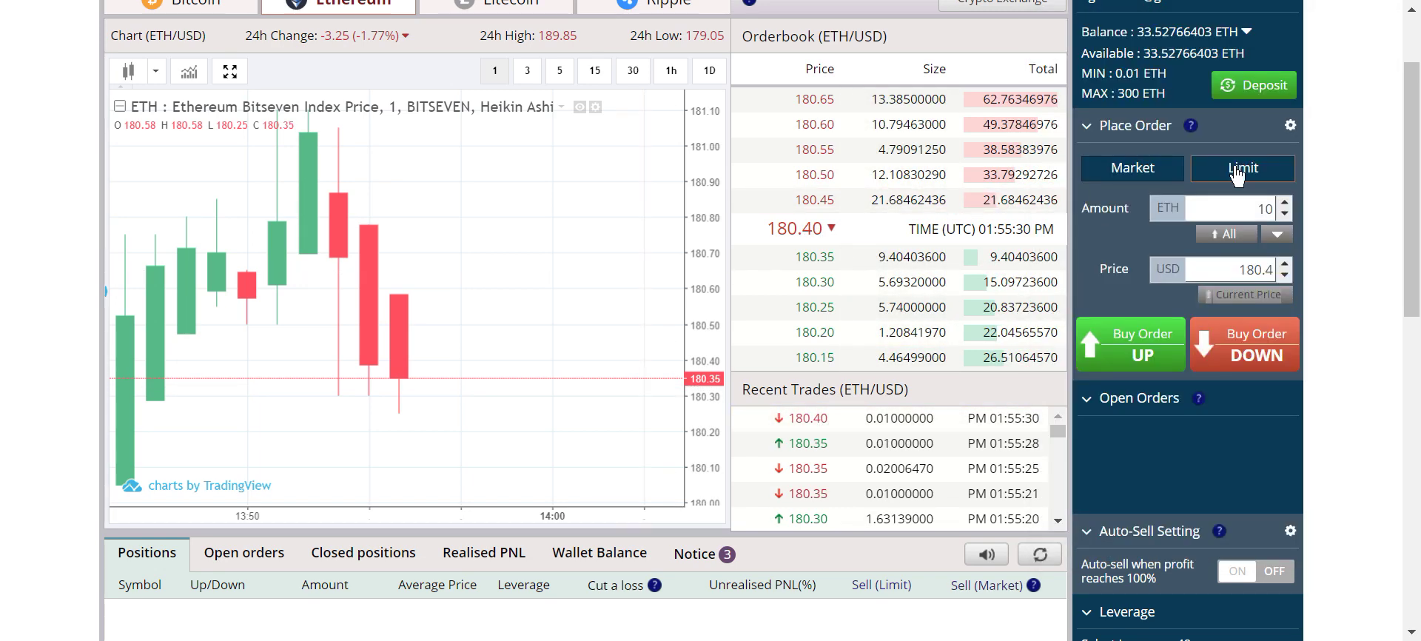
double_click(1255, 208)
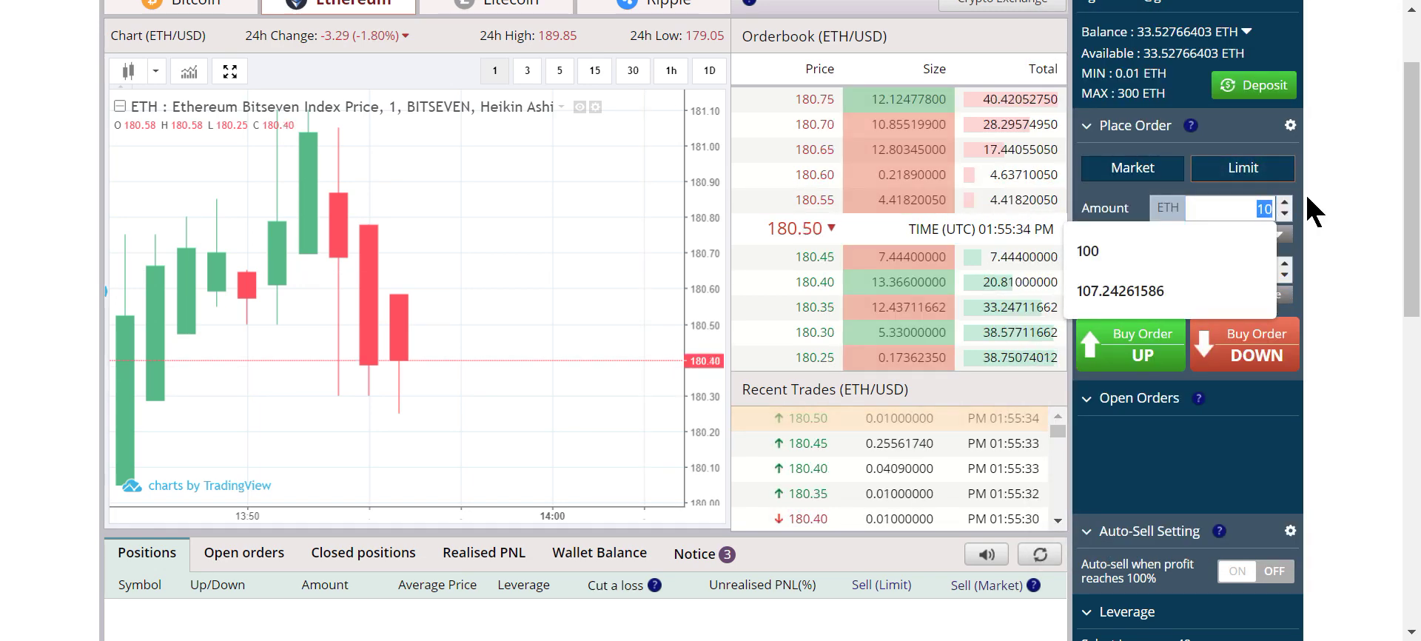
text(8)
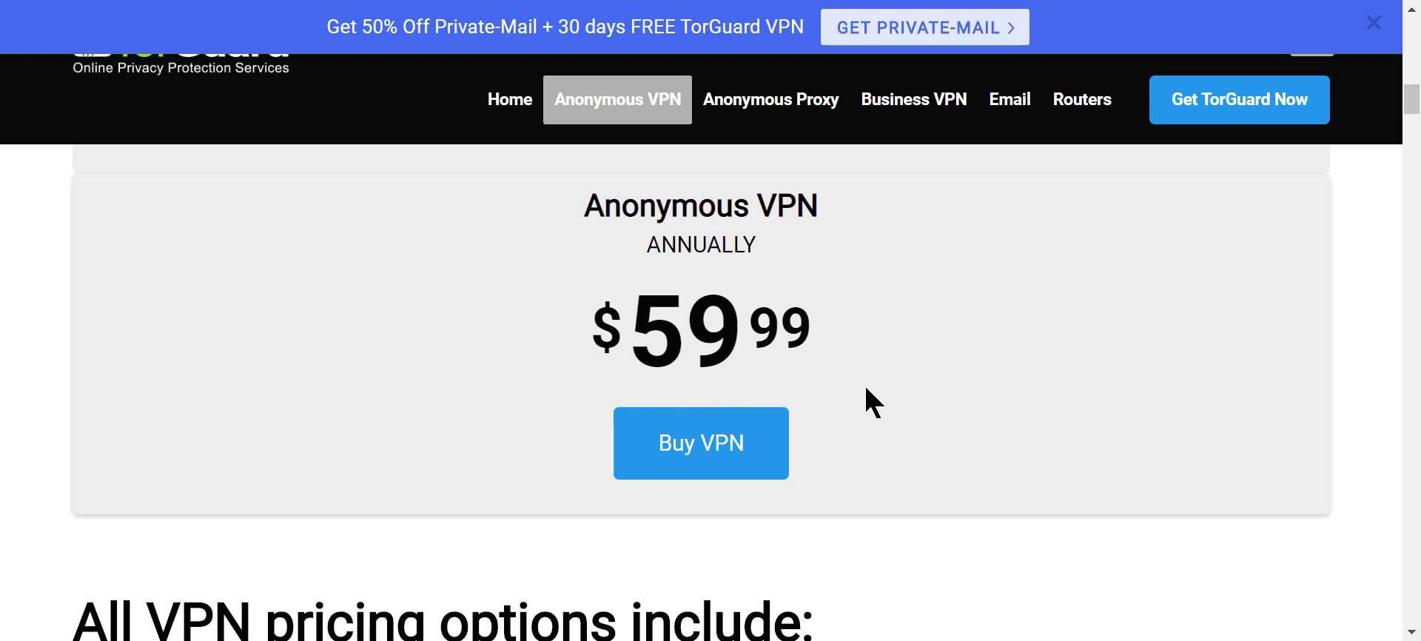
Open the order page for TorGuard's annual Anonymous VPN and review the plan features and order summary with promotion code Lifetime50Off
click(714, 446)
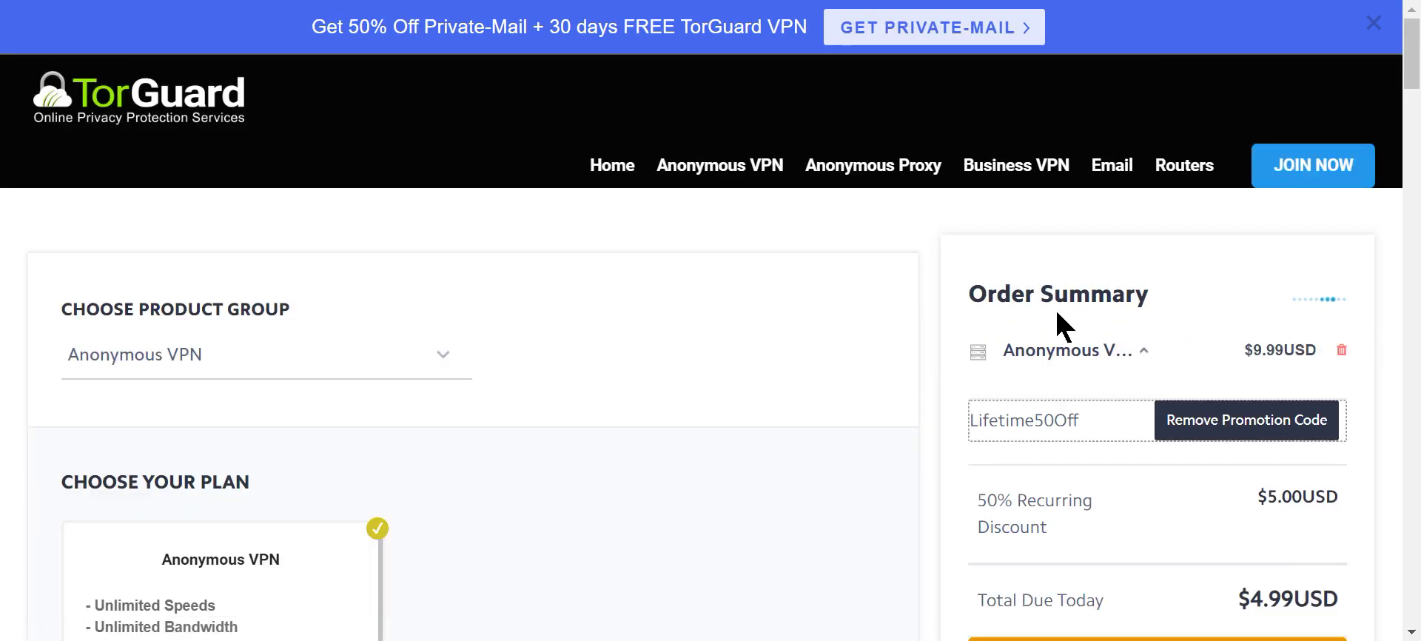
scroll(415, 485, down, 2)
scroll(340, 482, down, 1)
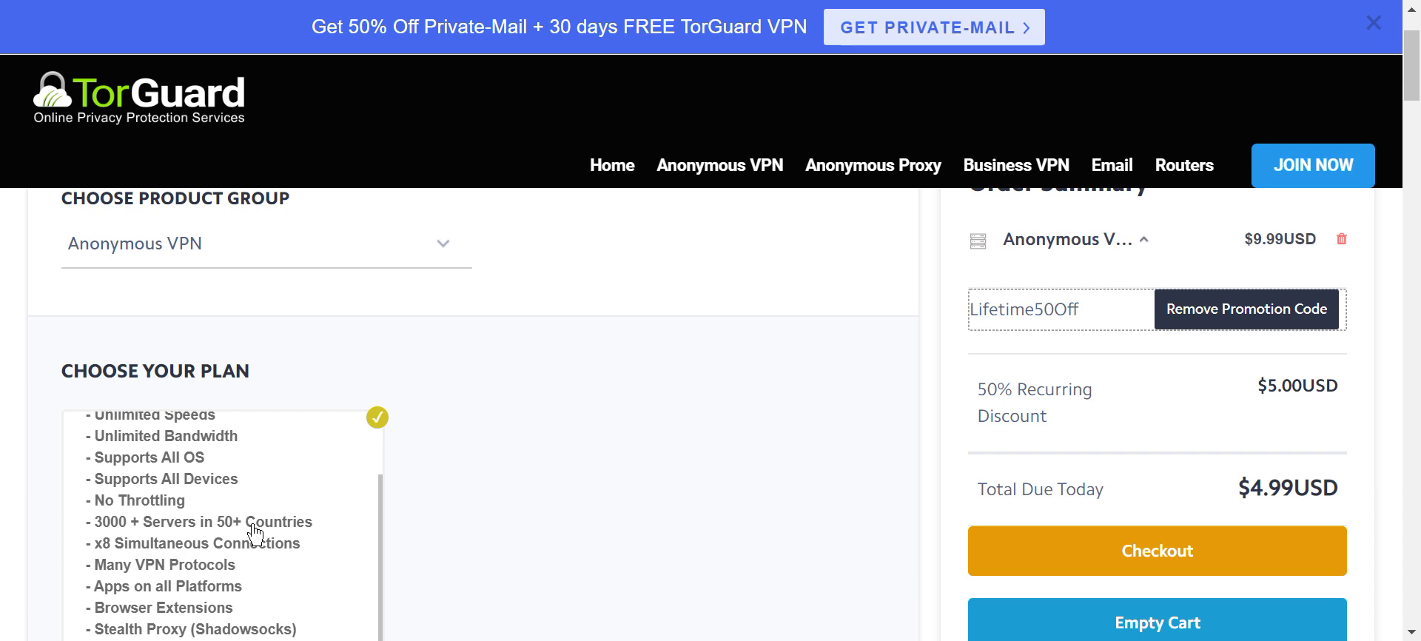
scroll(340, 533, down, 2)
scroll(332, 435, up, 1)
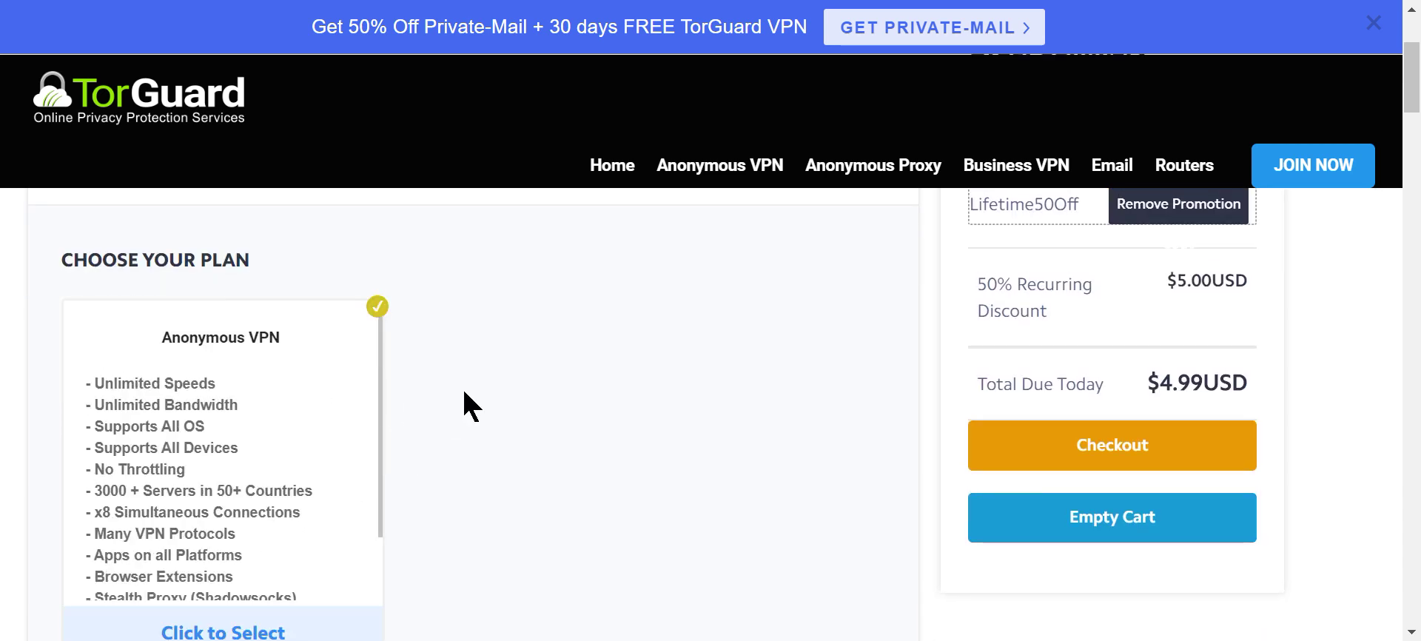
scroll(464, 392, up, 3)
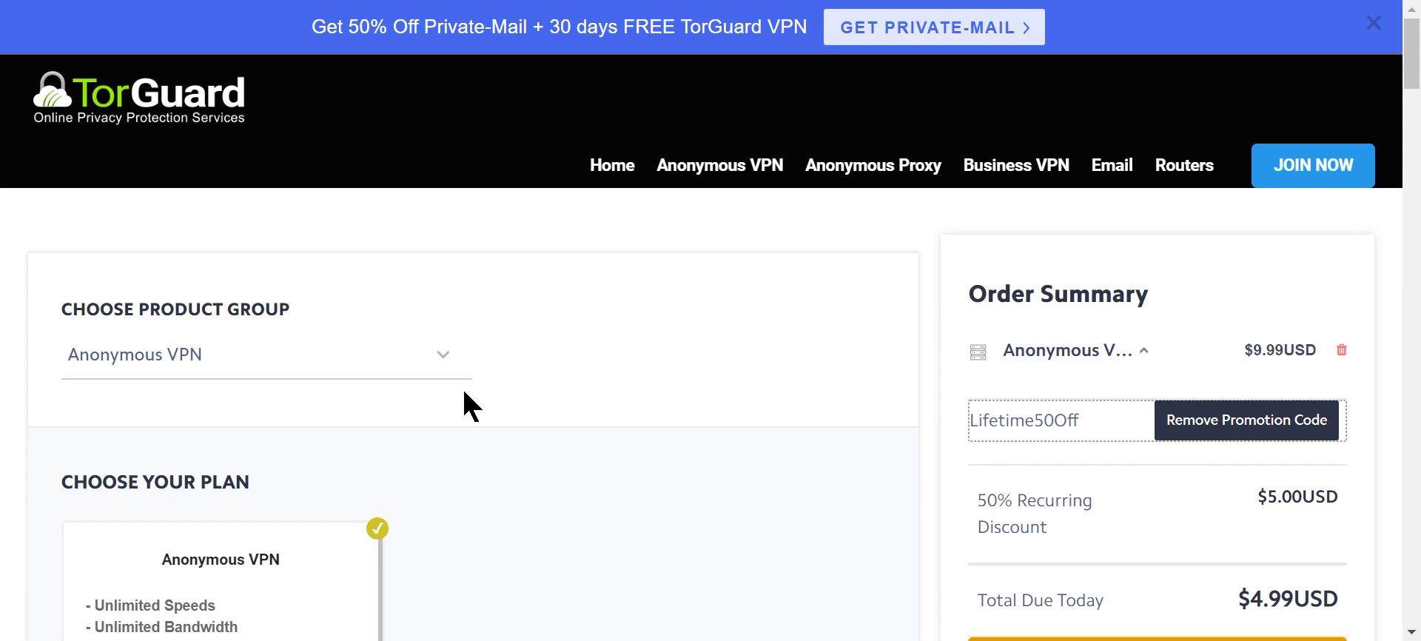
scroll(465, 393, down, 2)
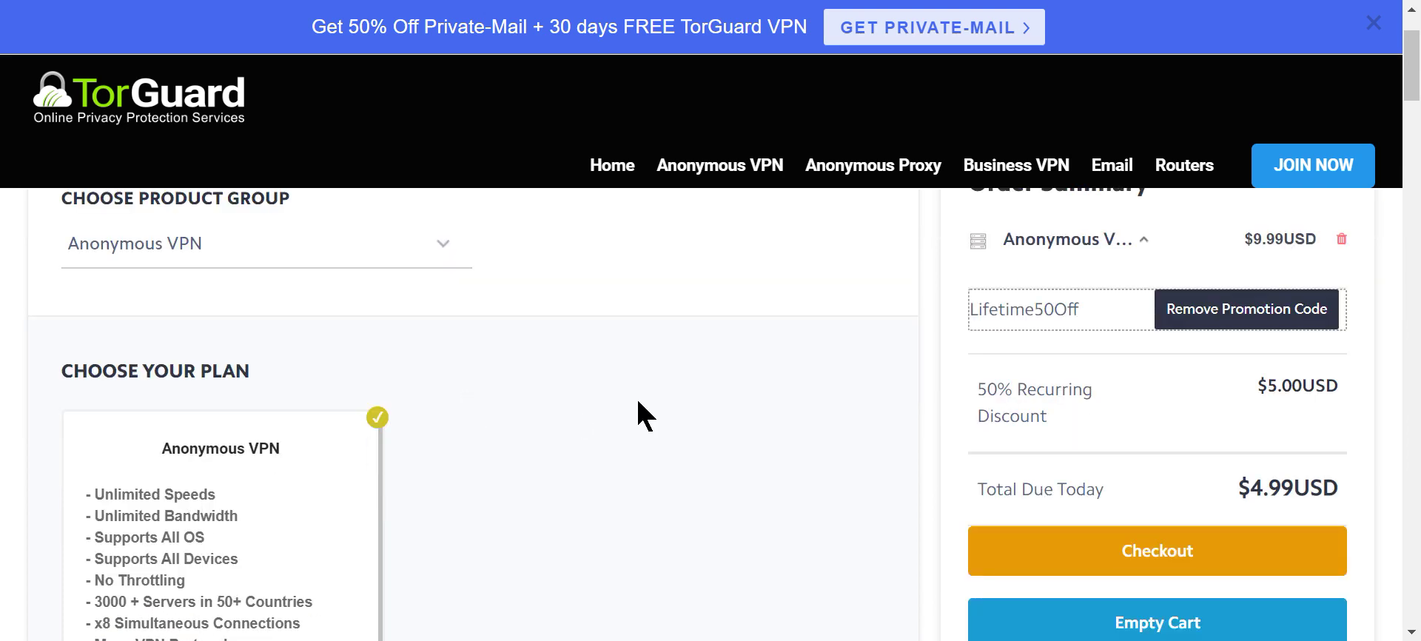
scroll(689, 452, up, 2)
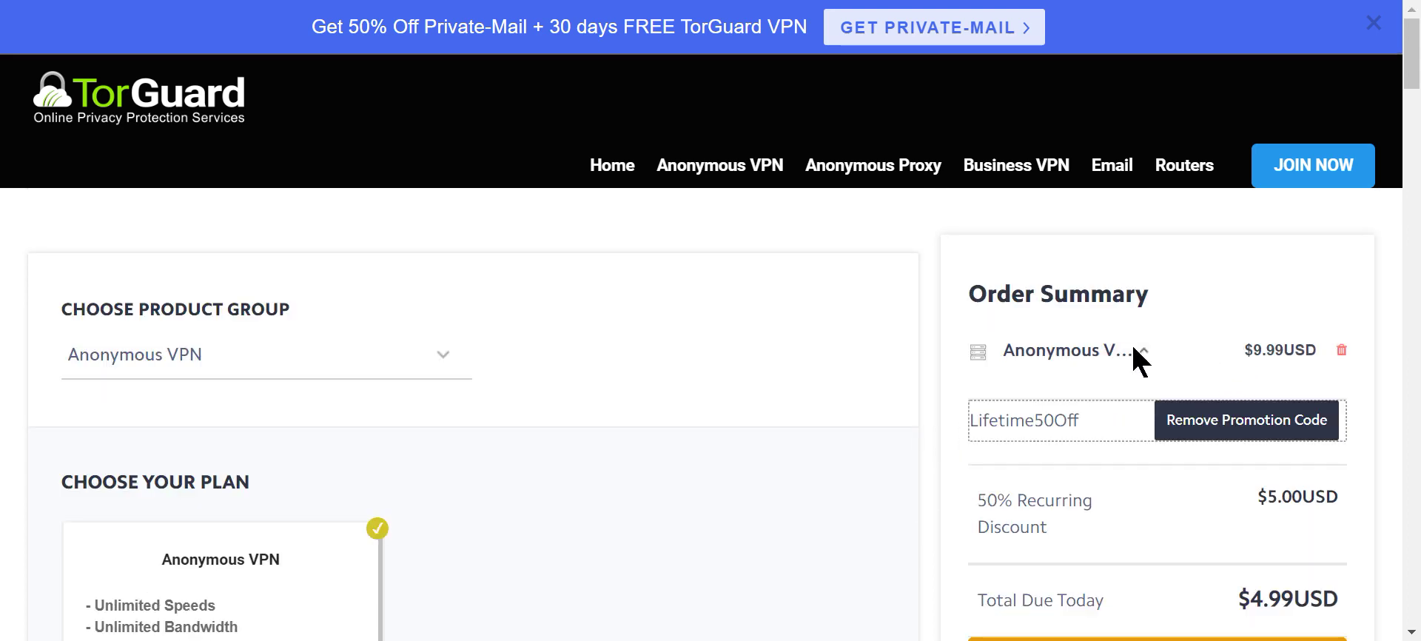
Look through the product group options on the TorGuard order page and choose Anonymous VPN
click(1174, 425)
click(826, 69)
scroll(747, 348, down, 1)
click(447, 238)
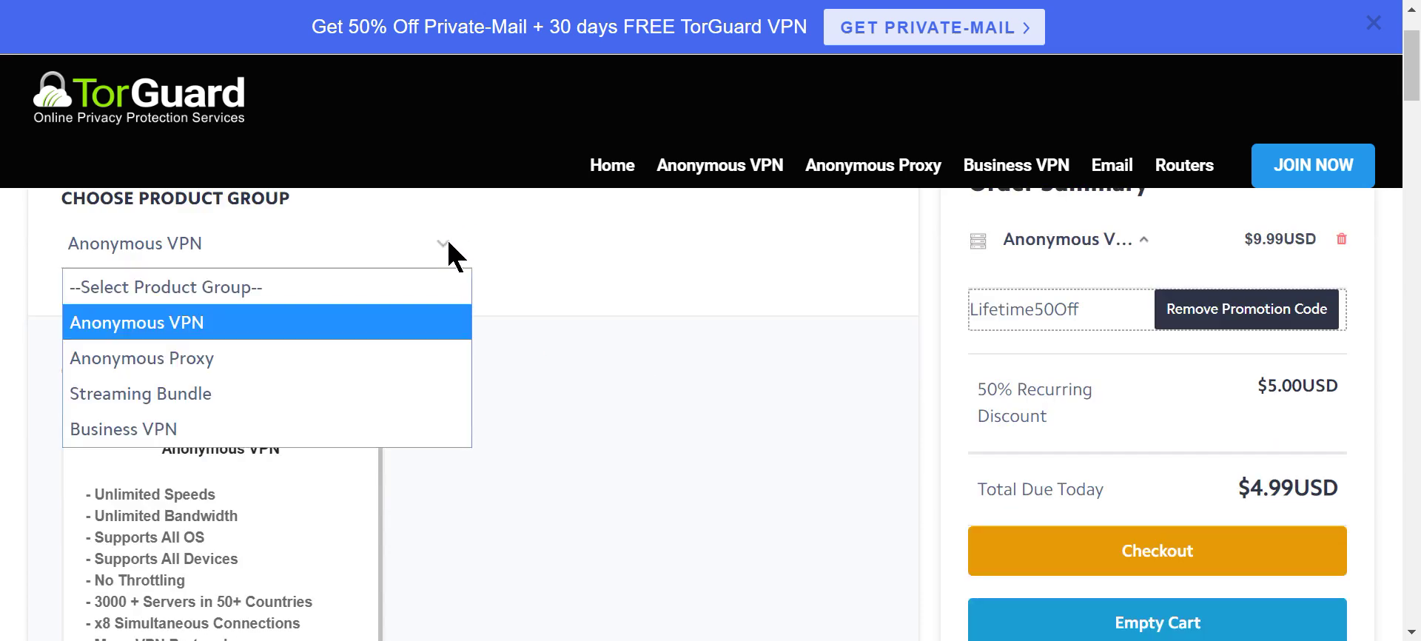
click(289, 324)
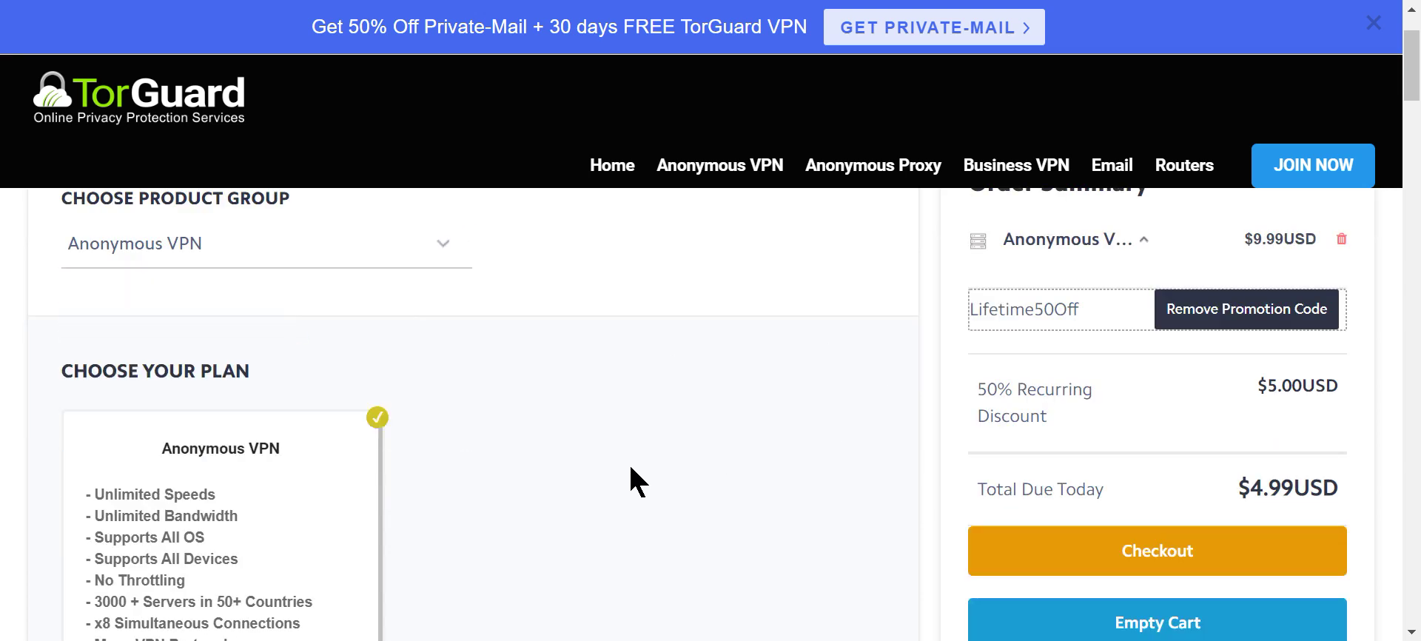
scroll(631, 469, up, 1)
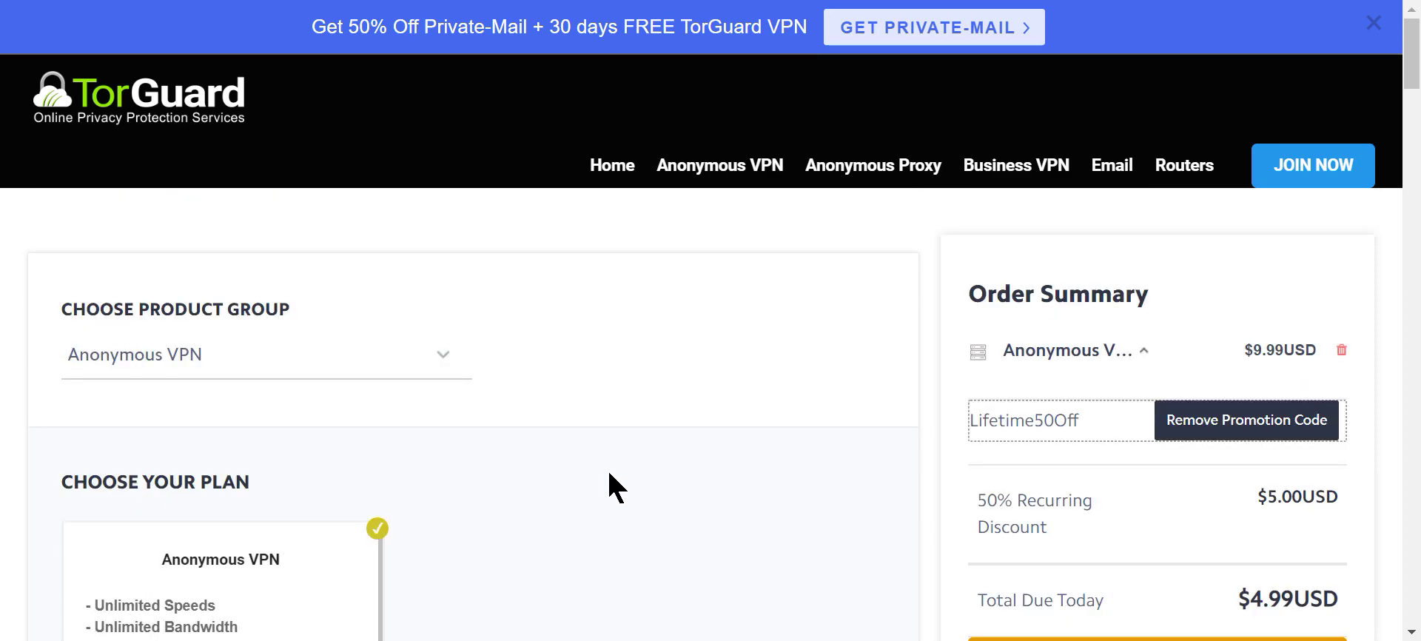
Return to TorGuard's pricing page and compare the monthly, quarterly, semi-annual and annual Anonymous VPN plans
key(alt+Left)
scroll(863, 433, up, 3)
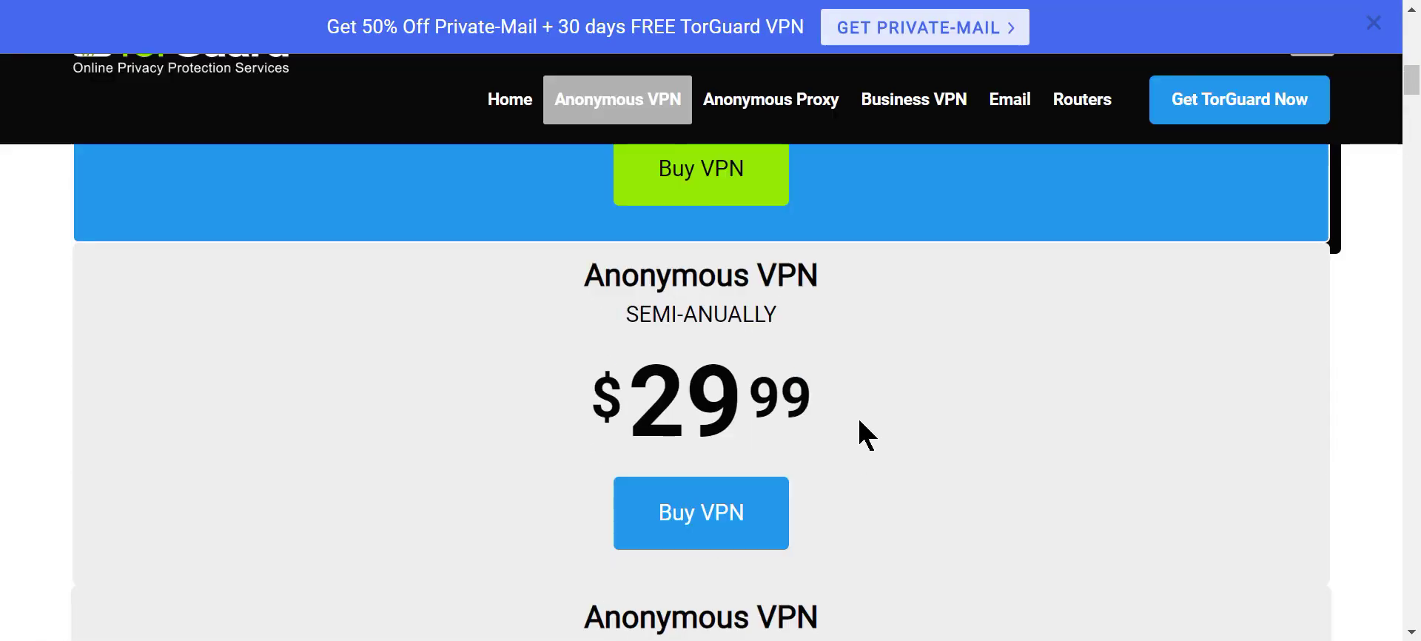
scroll(860, 420, up, 10)
scroll(879, 422, down, 3)
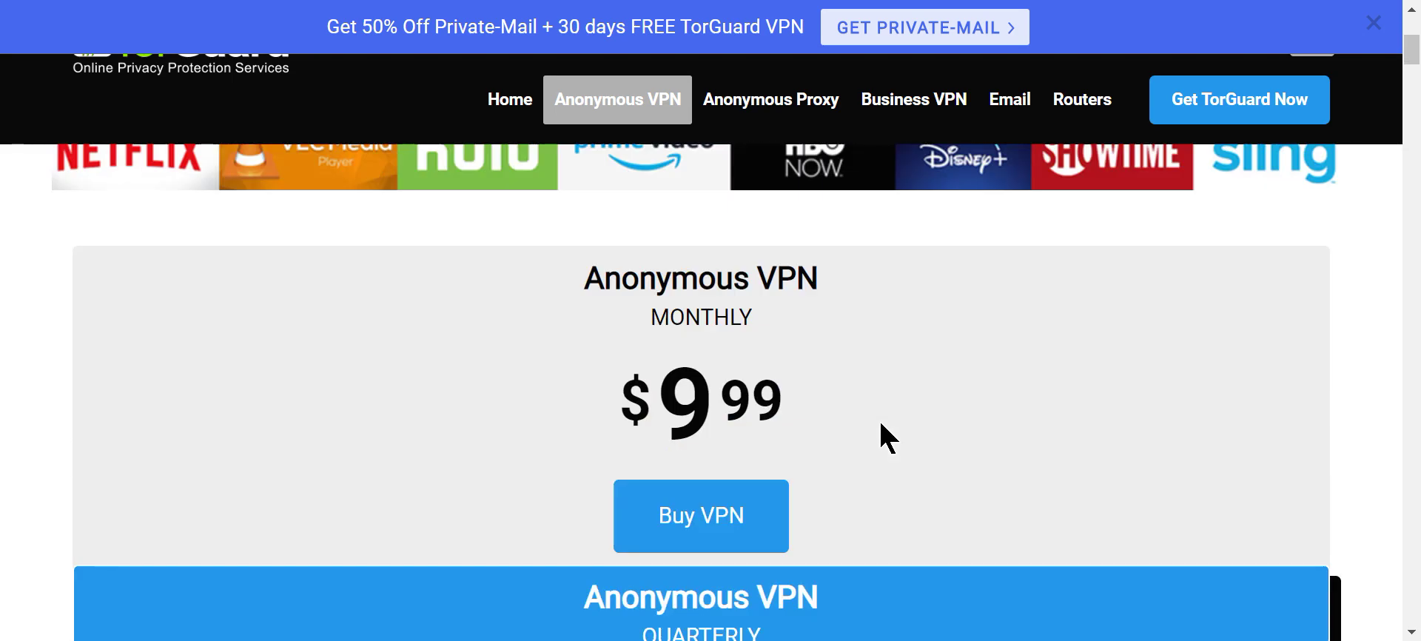
scroll(881, 425, down, 7)
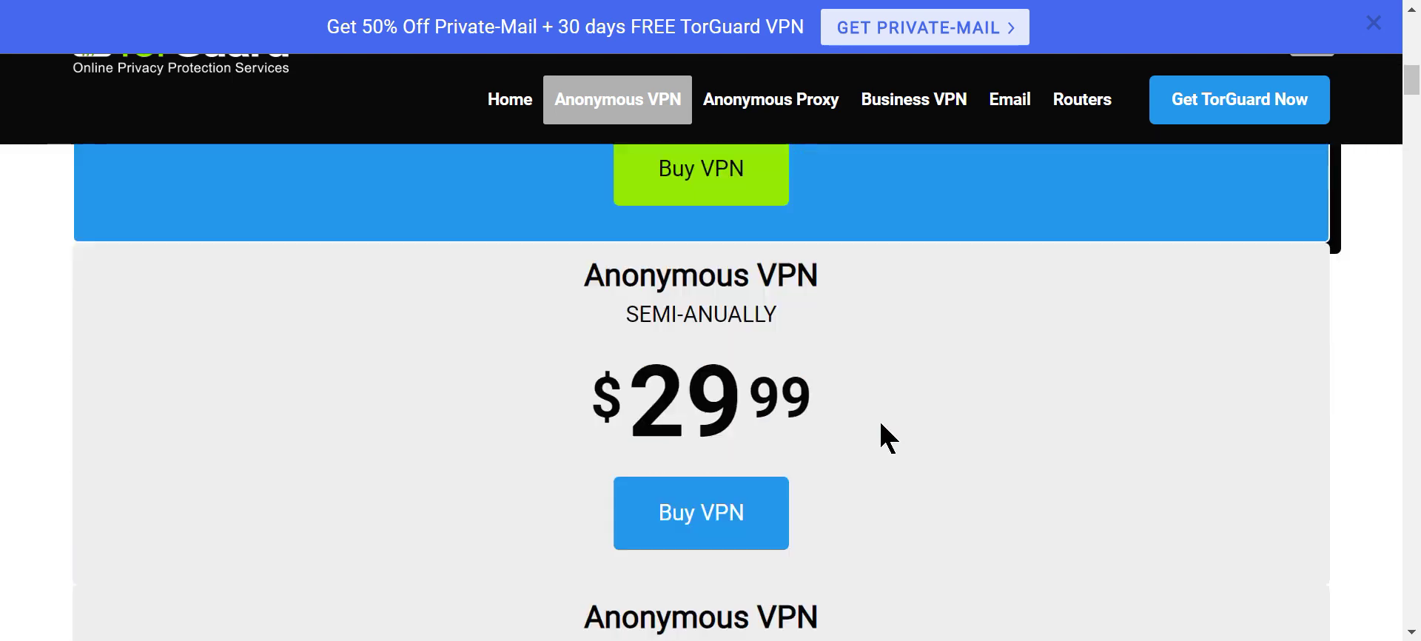
scroll(887, 439, down, 6)
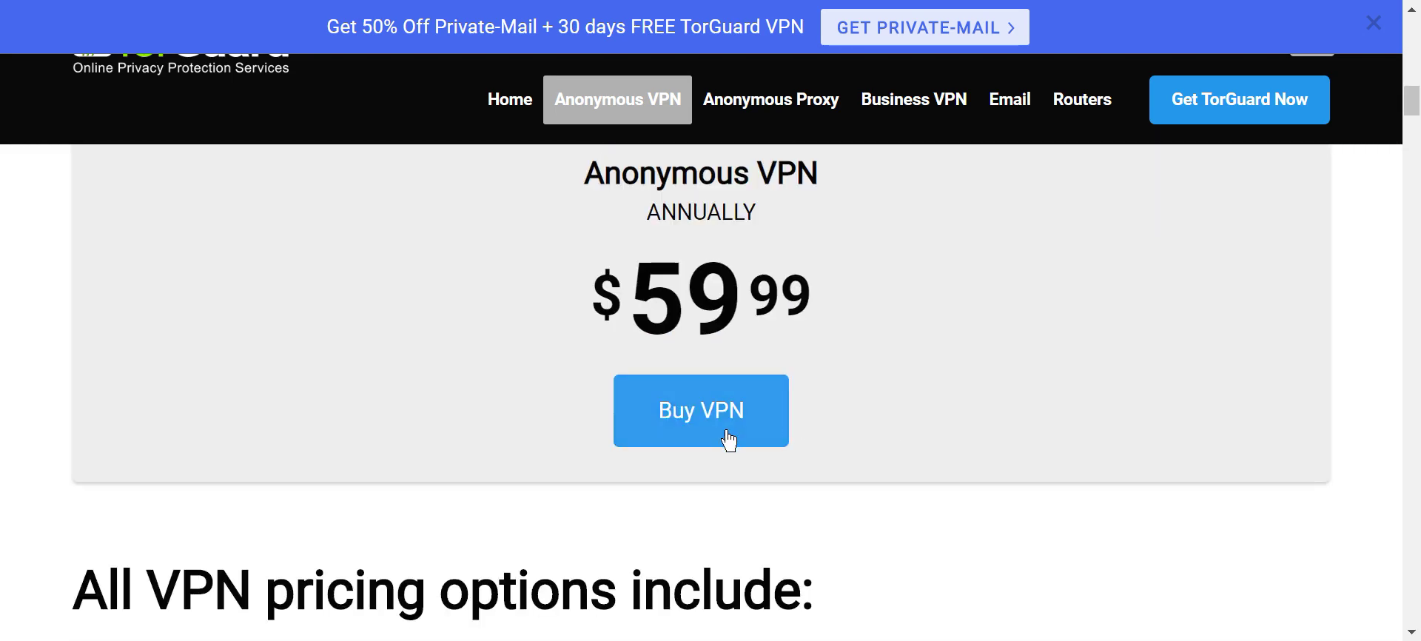
Open the order page for TorGuard's annual Anonymous VPN and remove promotion code Lifetime50Off from the order
click(729, 441)
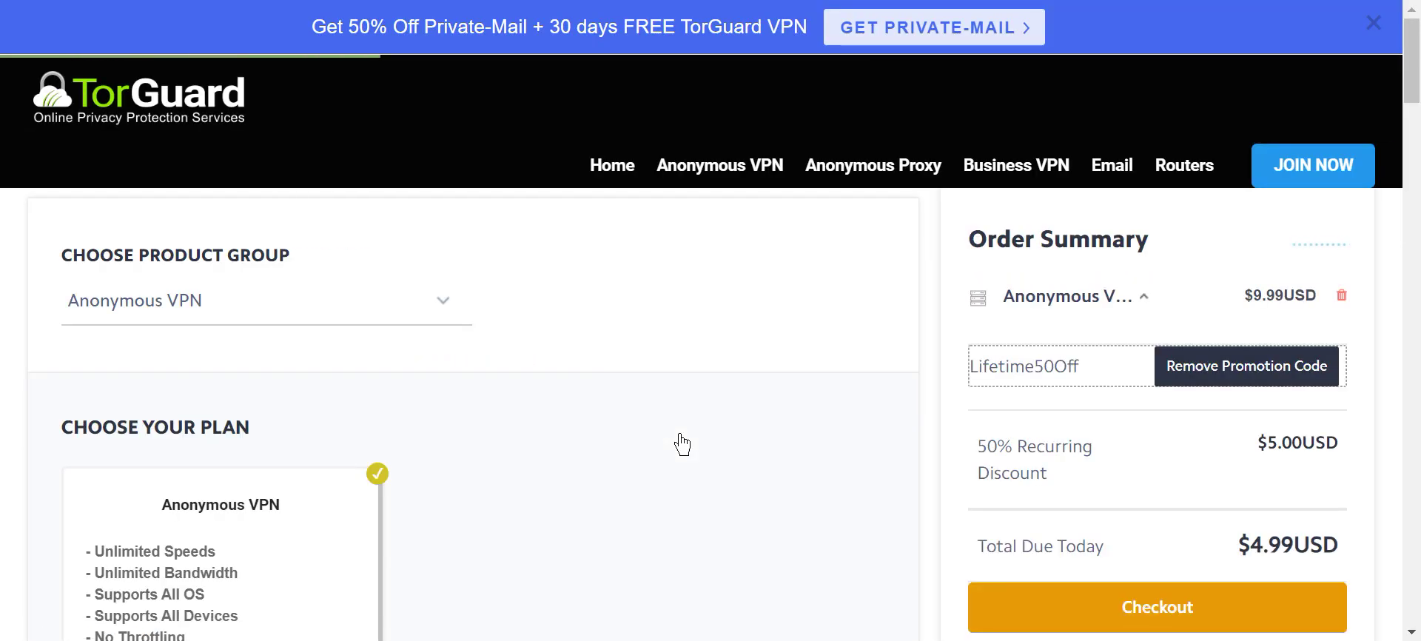
scroll(997, 410, down, 1)
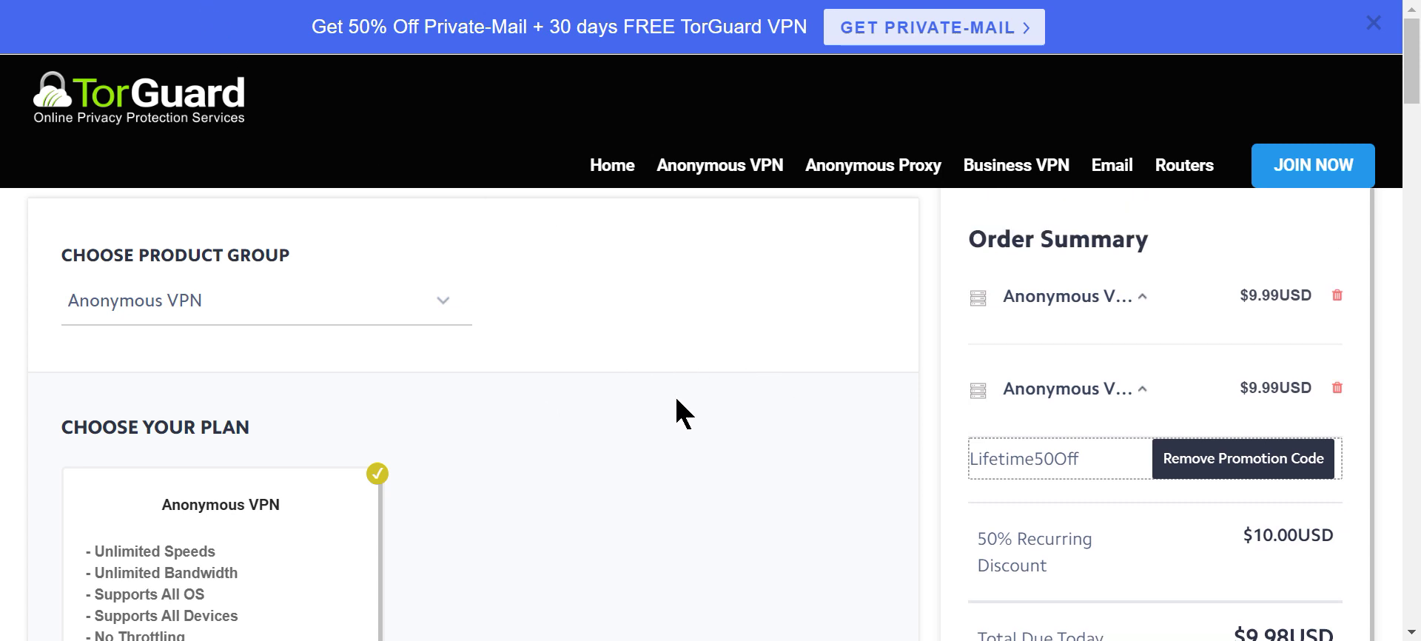
drag(1095, 467, 1038, 458)
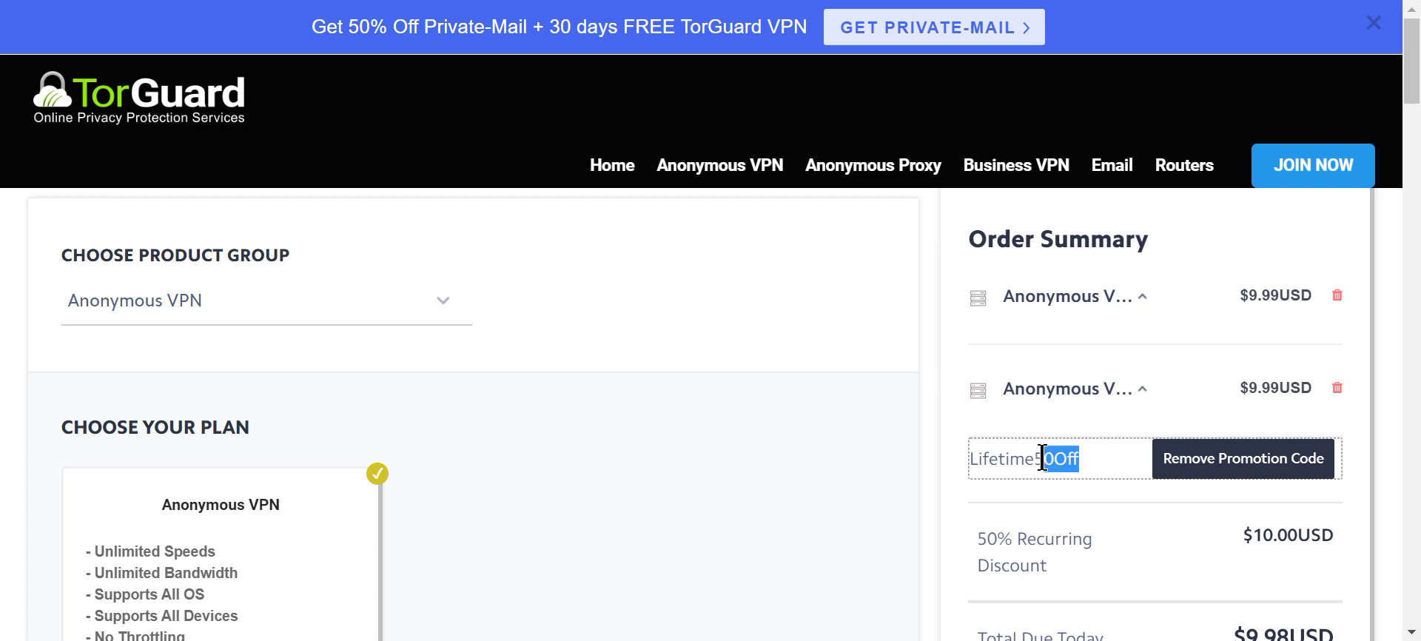
click(945, 462)
double_click(971, 451)
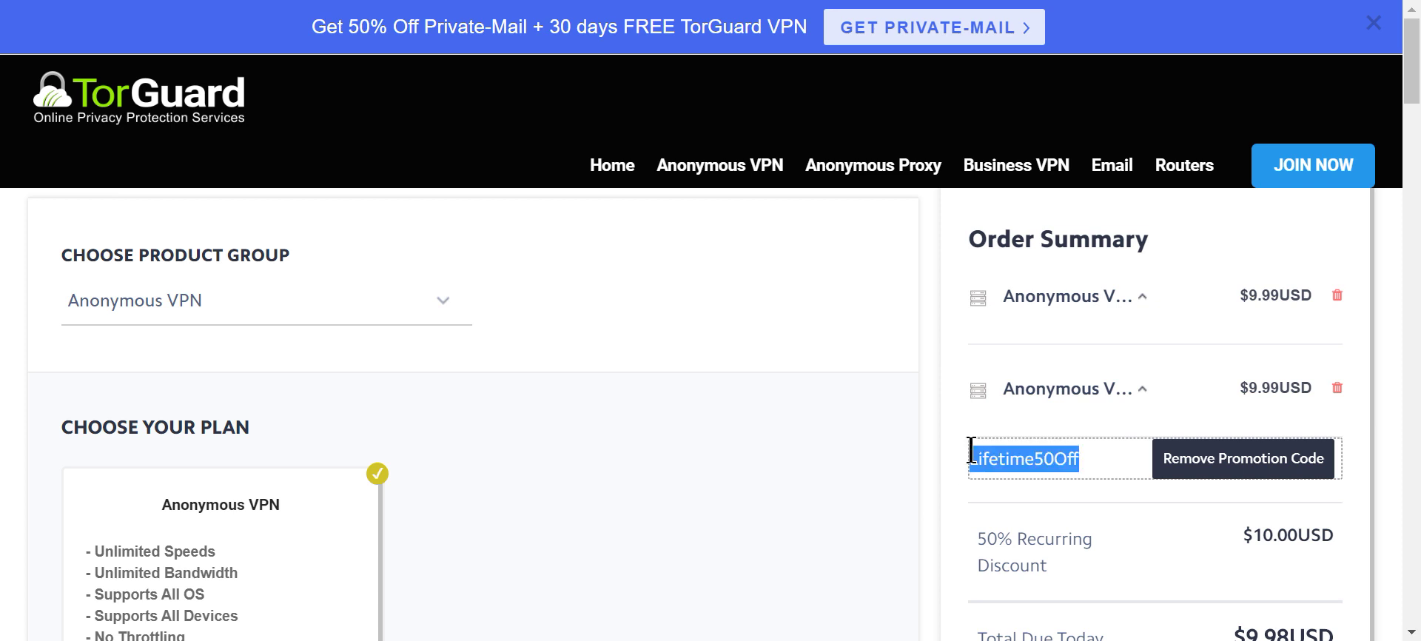
click(1114, 444)
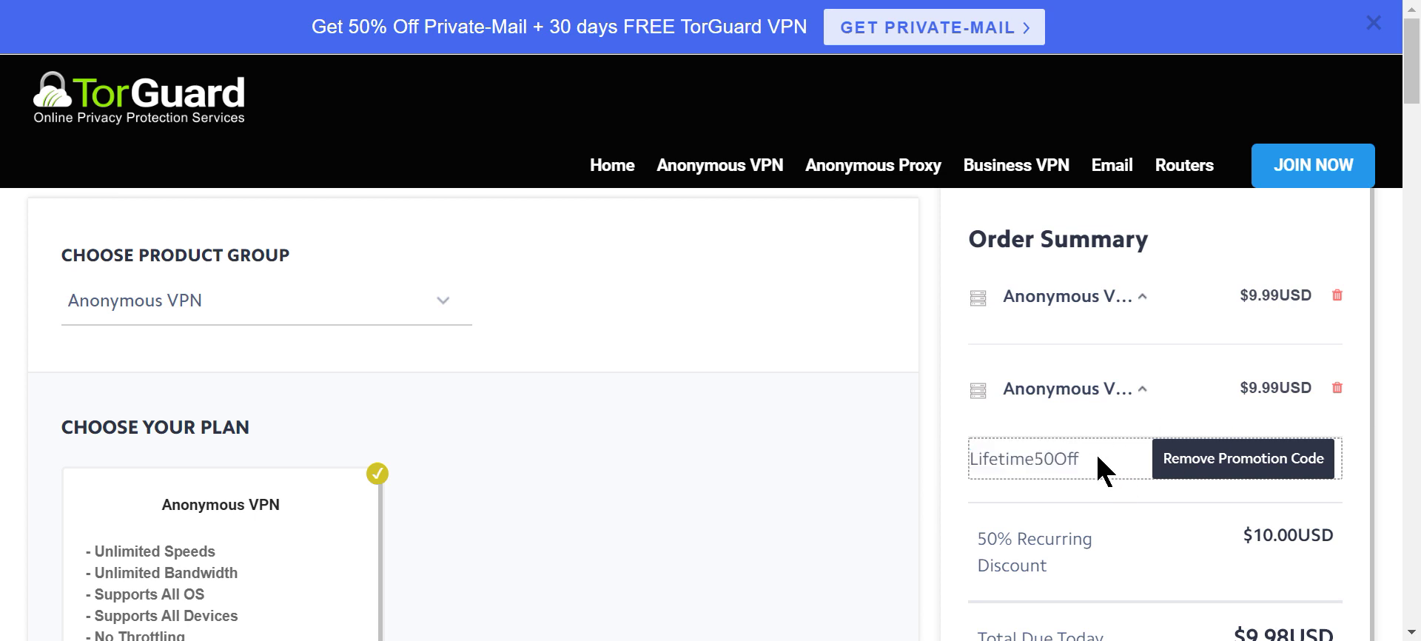
double_click(1096, 458)
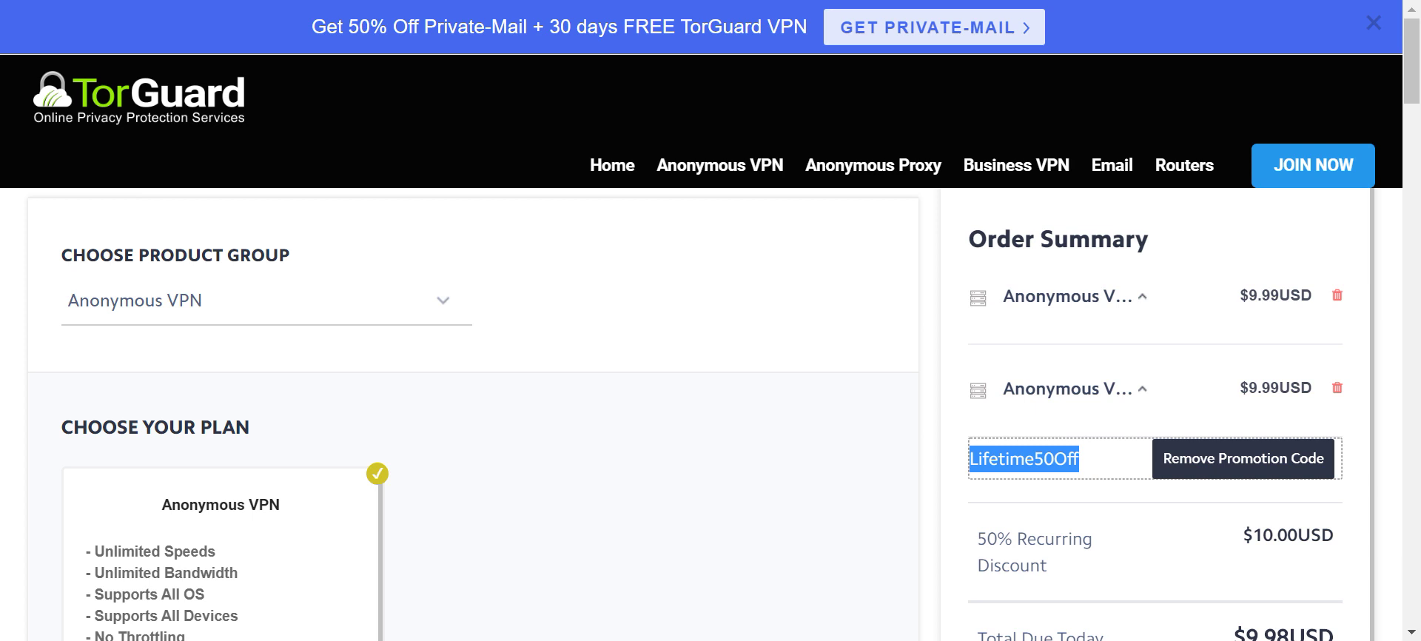
Choose Anonymous VPN as the product group and look over the plan features and account details section
click(444, 301)
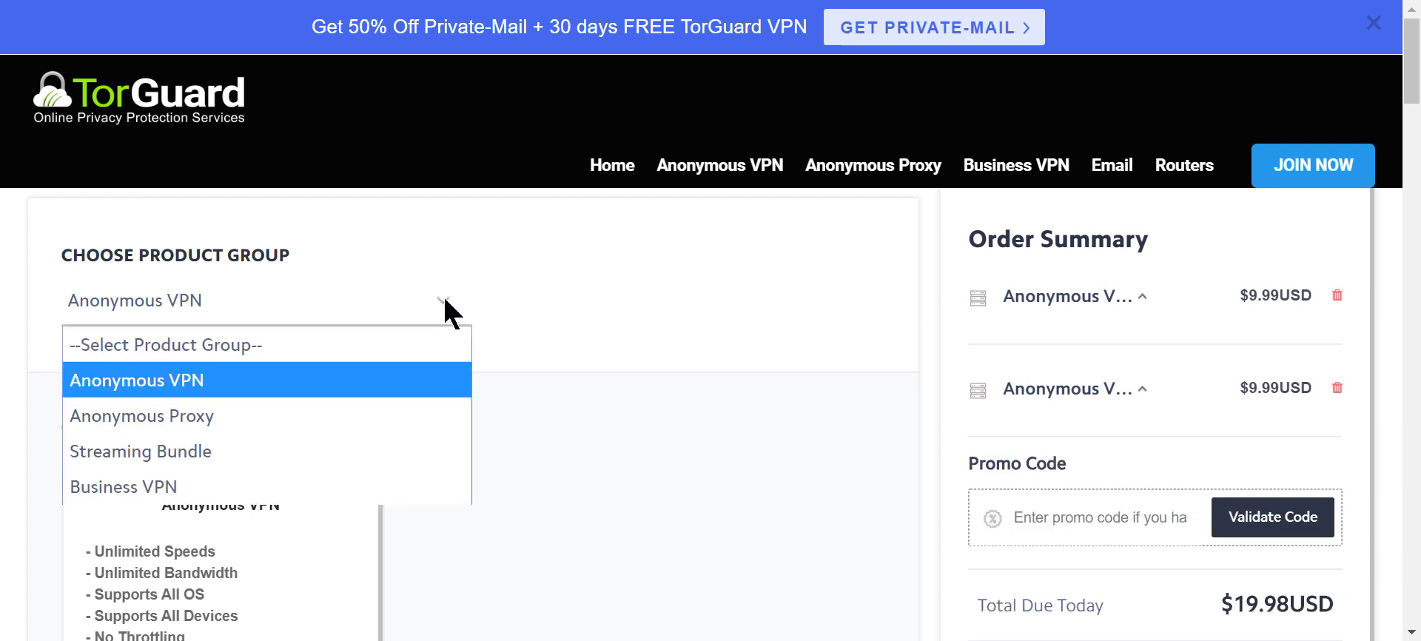
click(202, 381)
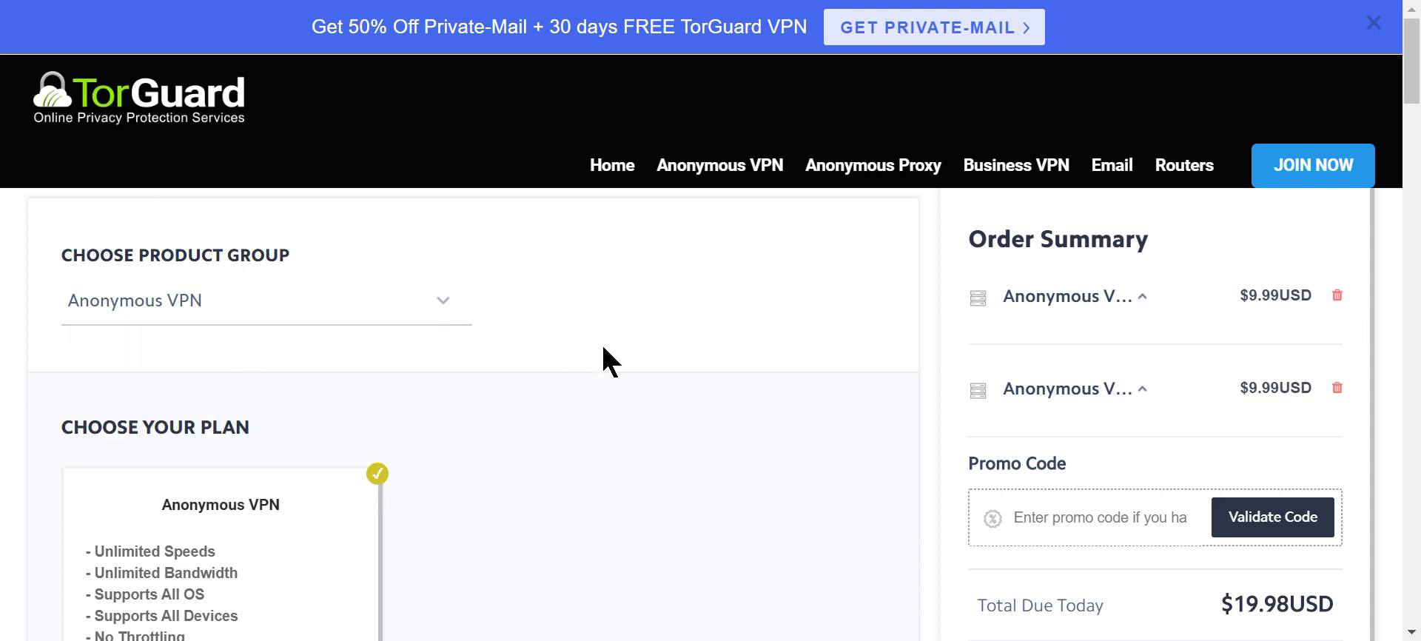
scroll(603, 358, down, 3)
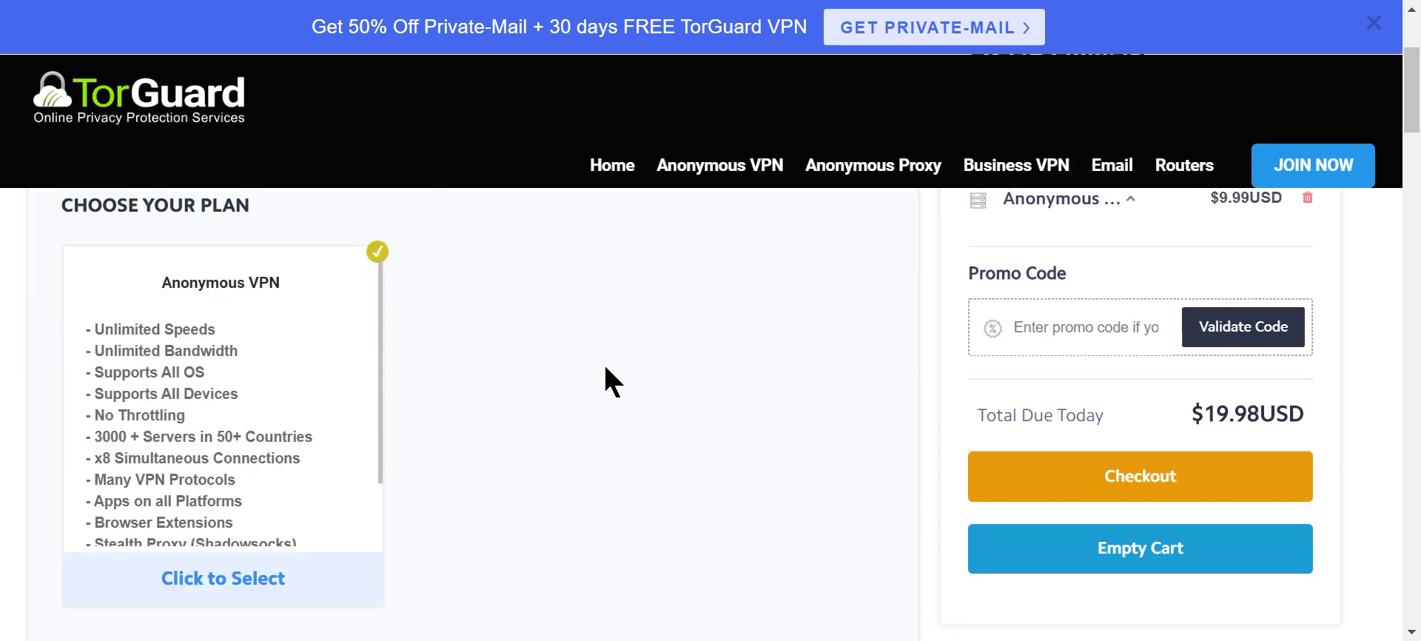
scroll(795, 423, down, 11)
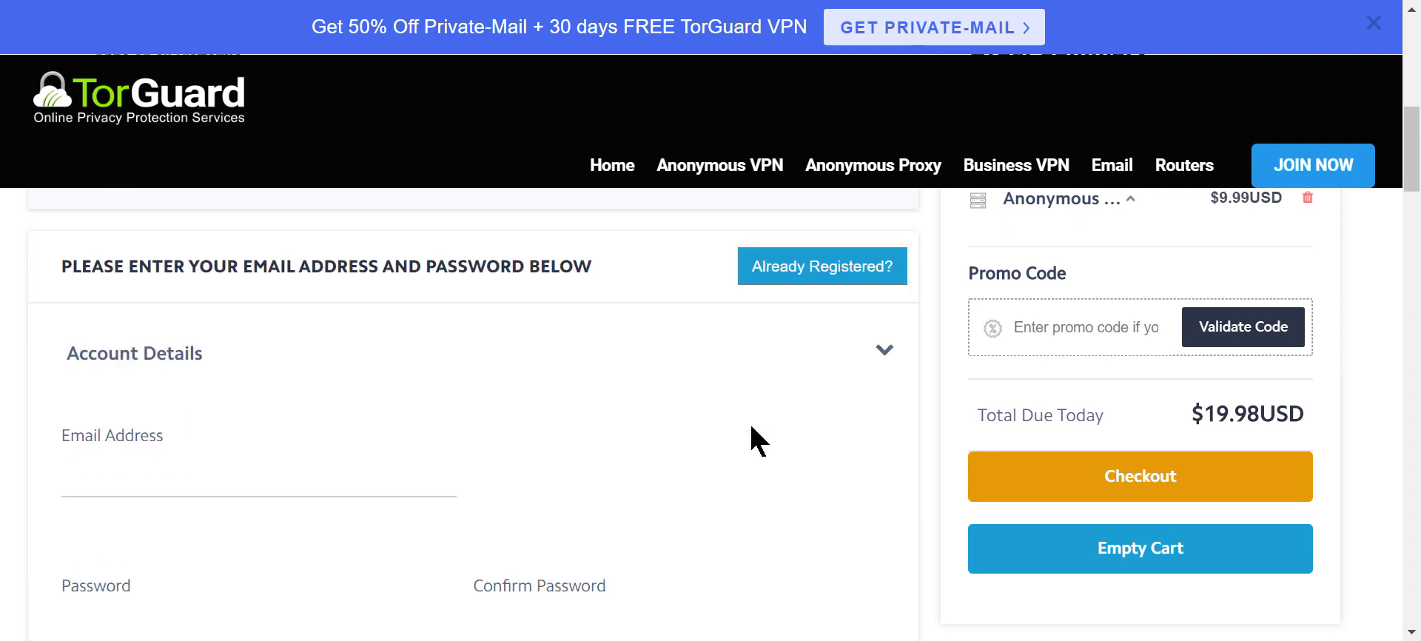
scroll(761, 444, up, 8)
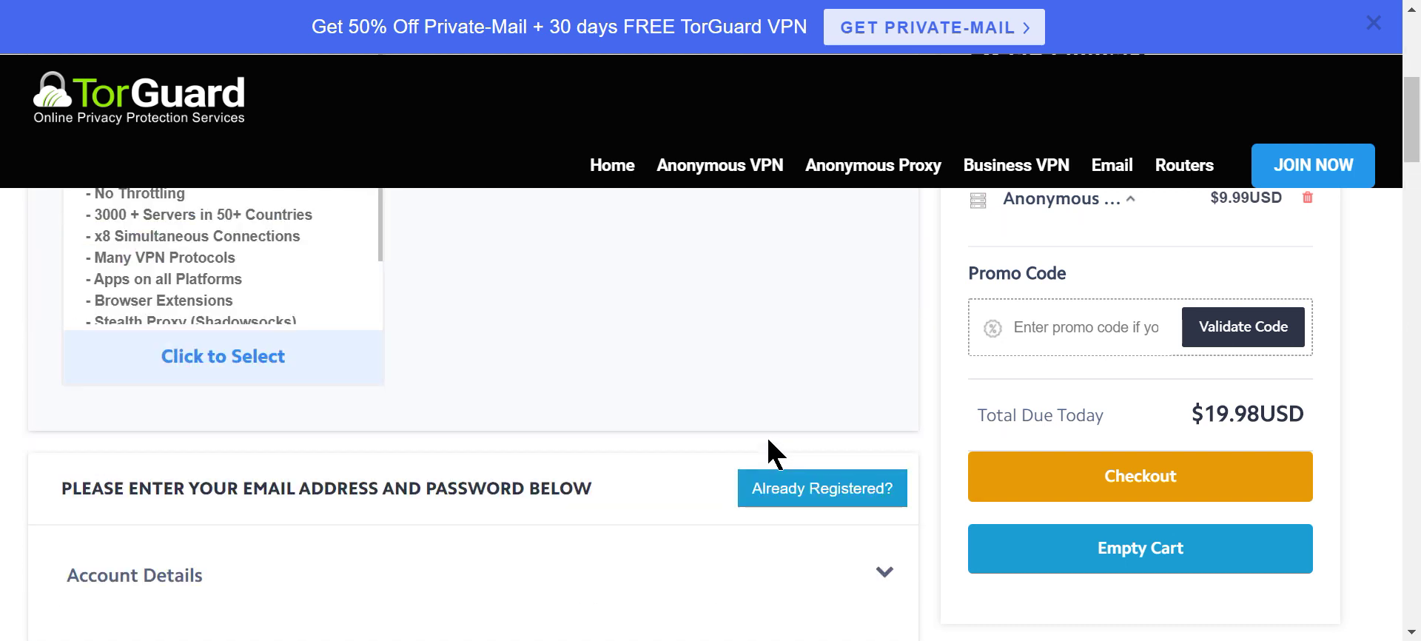
Apply the promo code oracle to the Anonymous VPN order
click(1084, 340)
text(or)
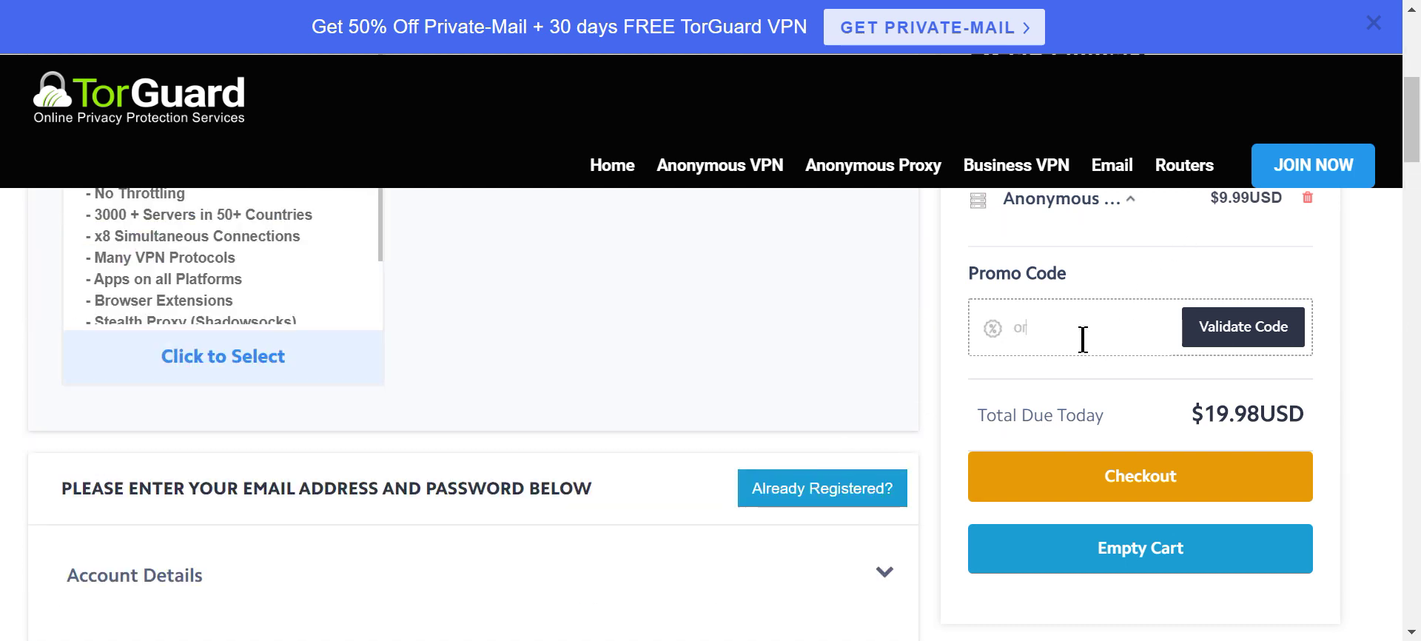
text(acle)
click(1244, 342)
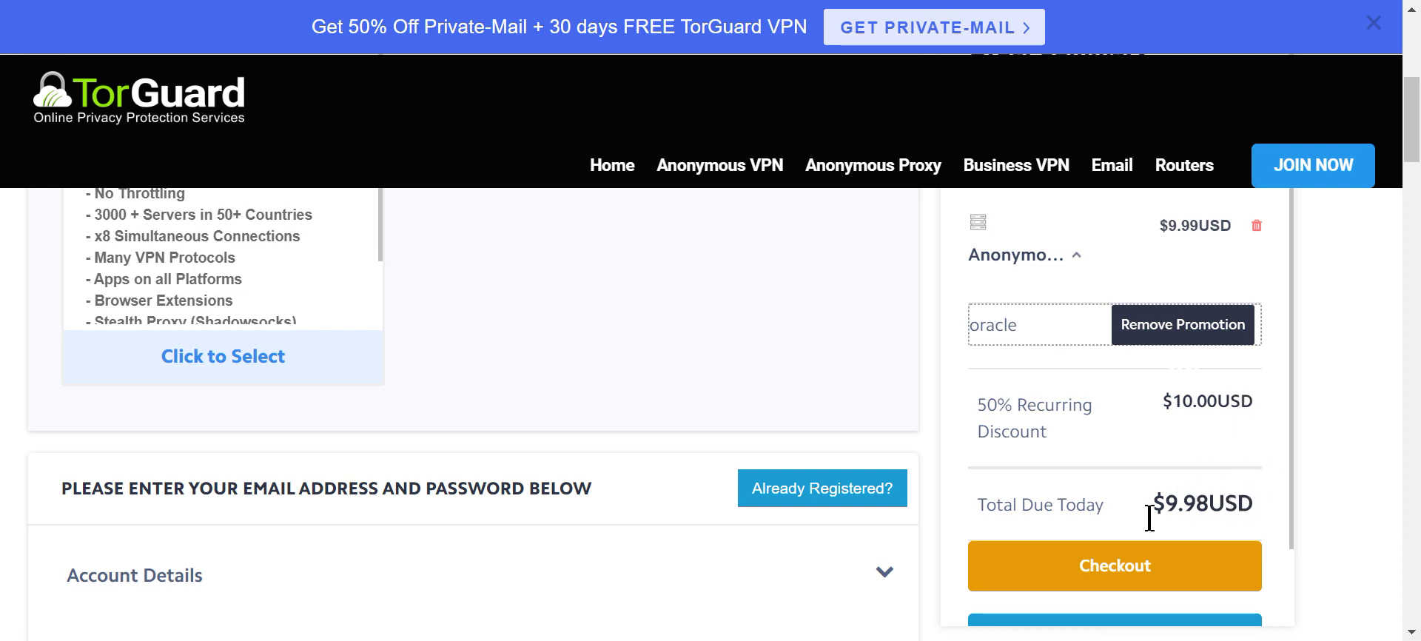
Try to check out and review the order form's account details, payment methods and Terms of Service section
click(1088, 570)
scroll(348, 426, down, 5)
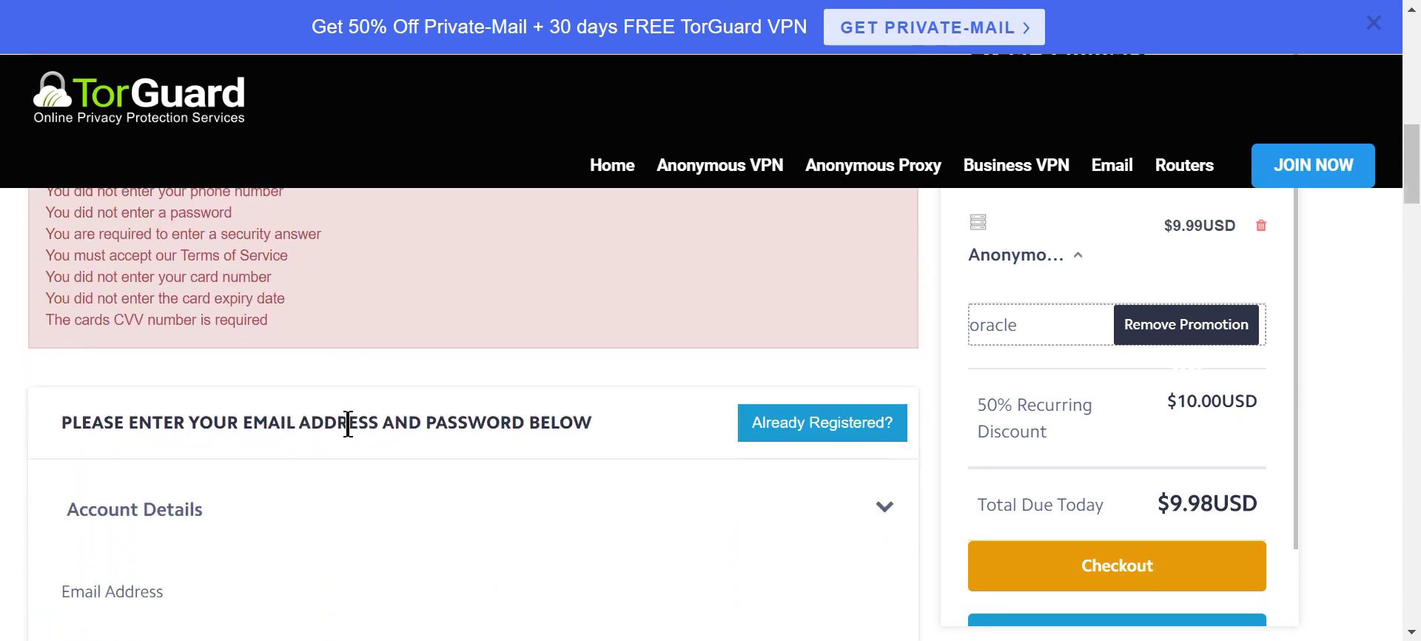
scroll(377, 543, up, 2)
scroll(614, 342, down, 11)
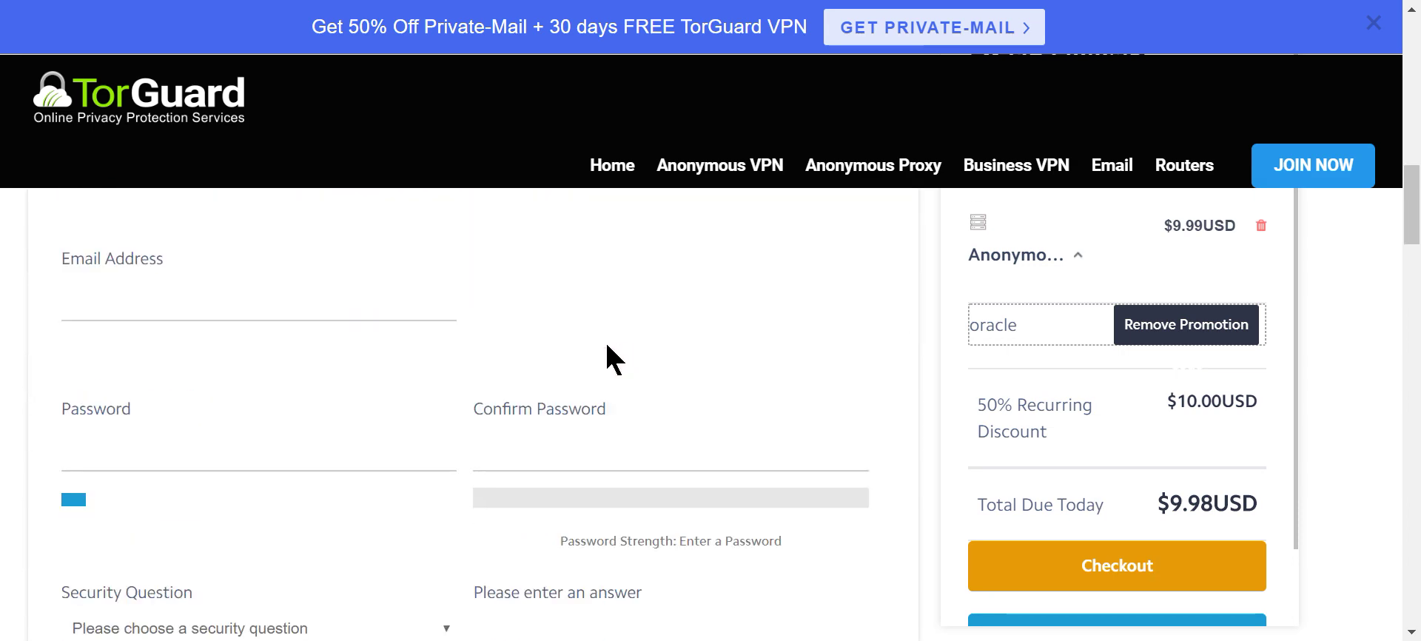
scroll(607, 348, down, 12)
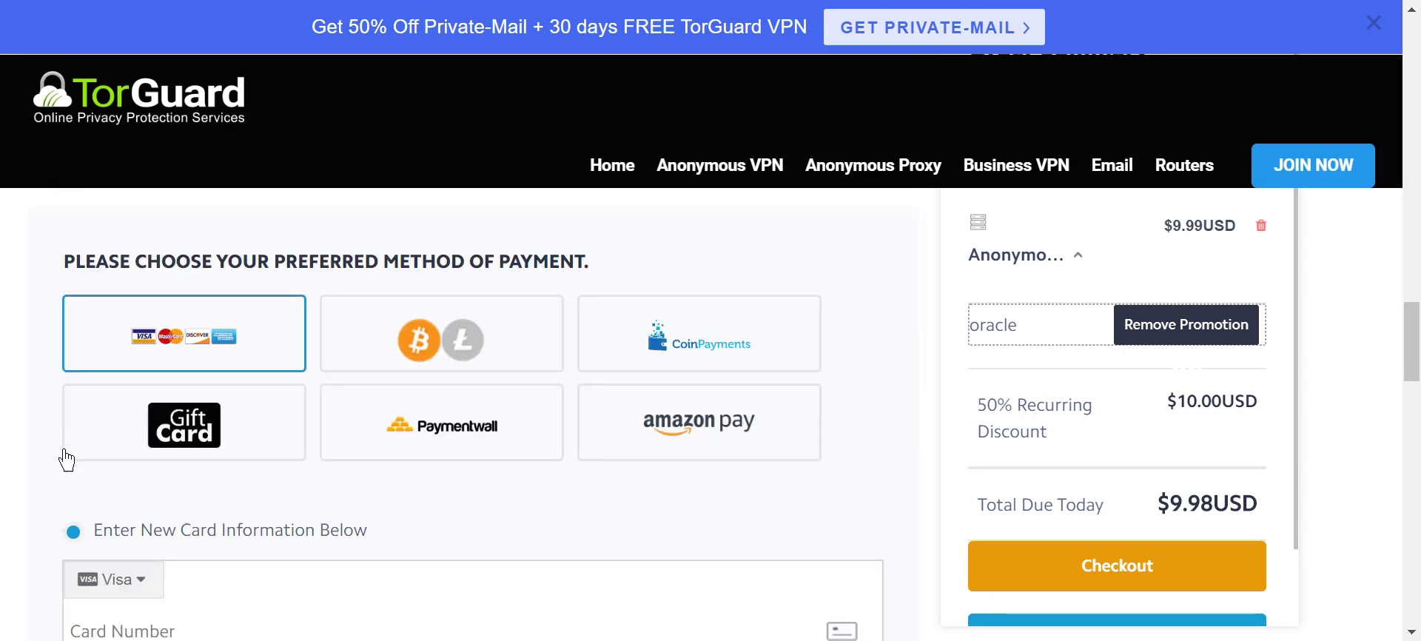
scroll(398, 348, down, 8)
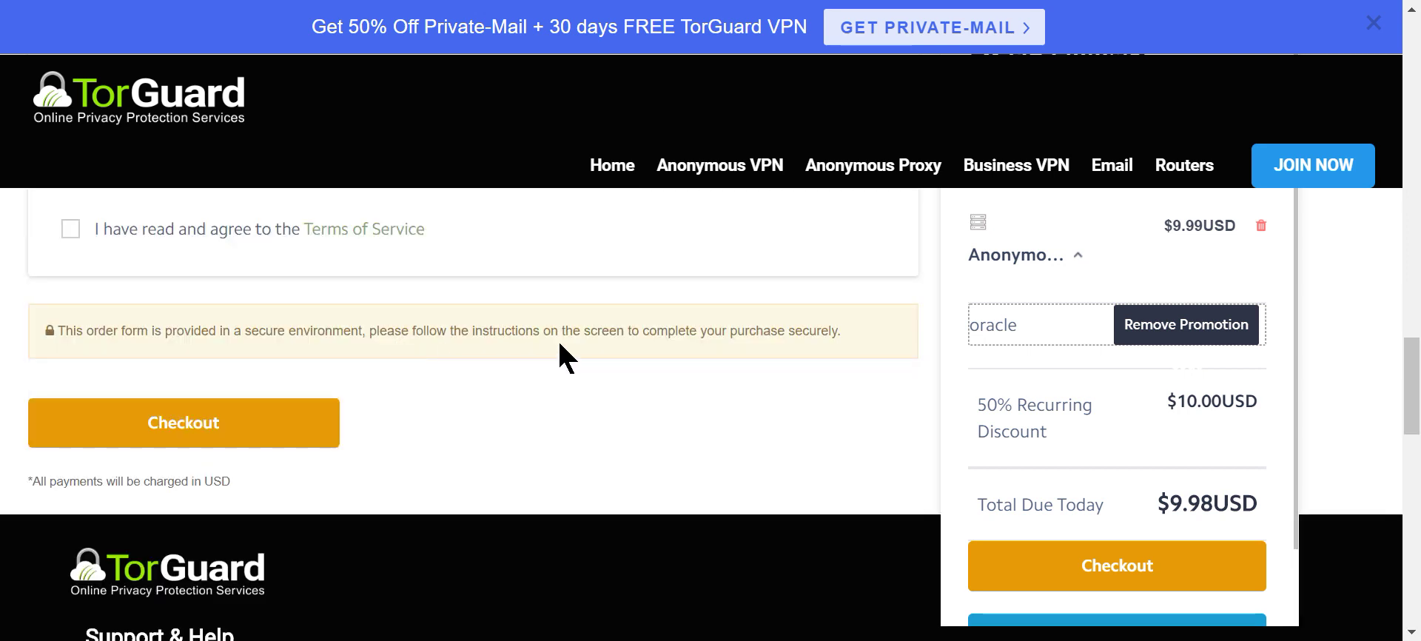
scroll(590, 374, down, 3)
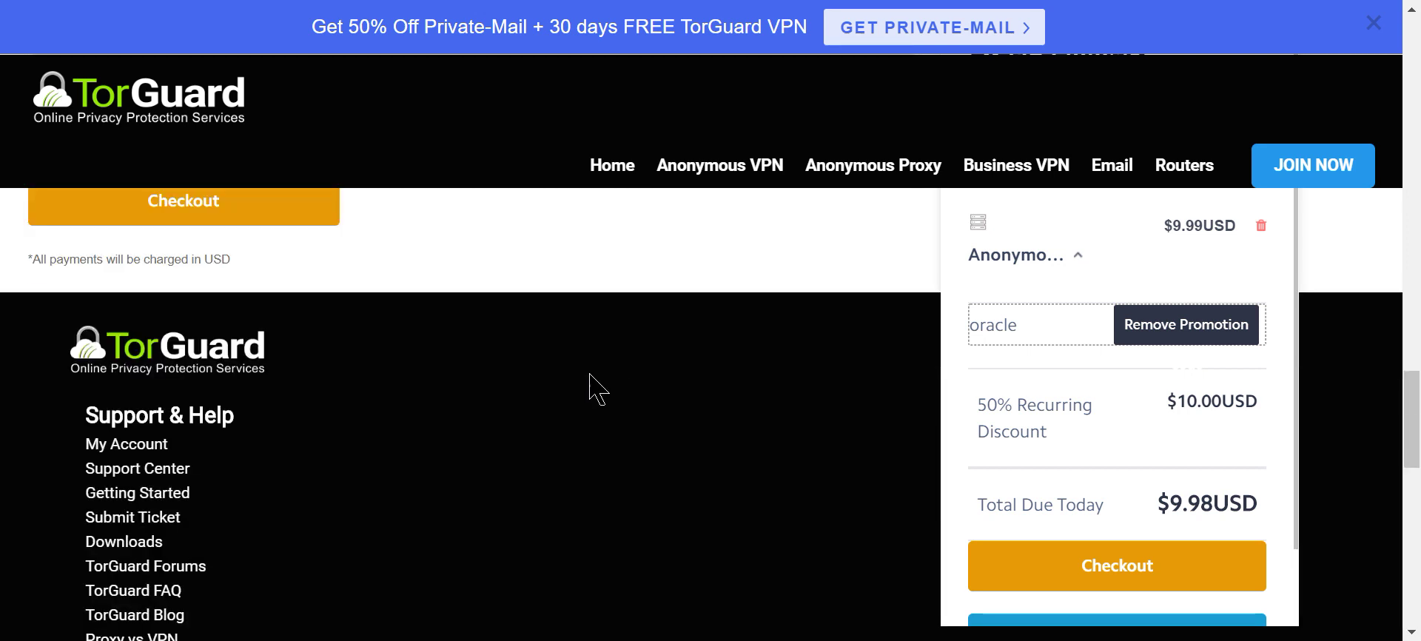
scroll(487, 453, up, 3)
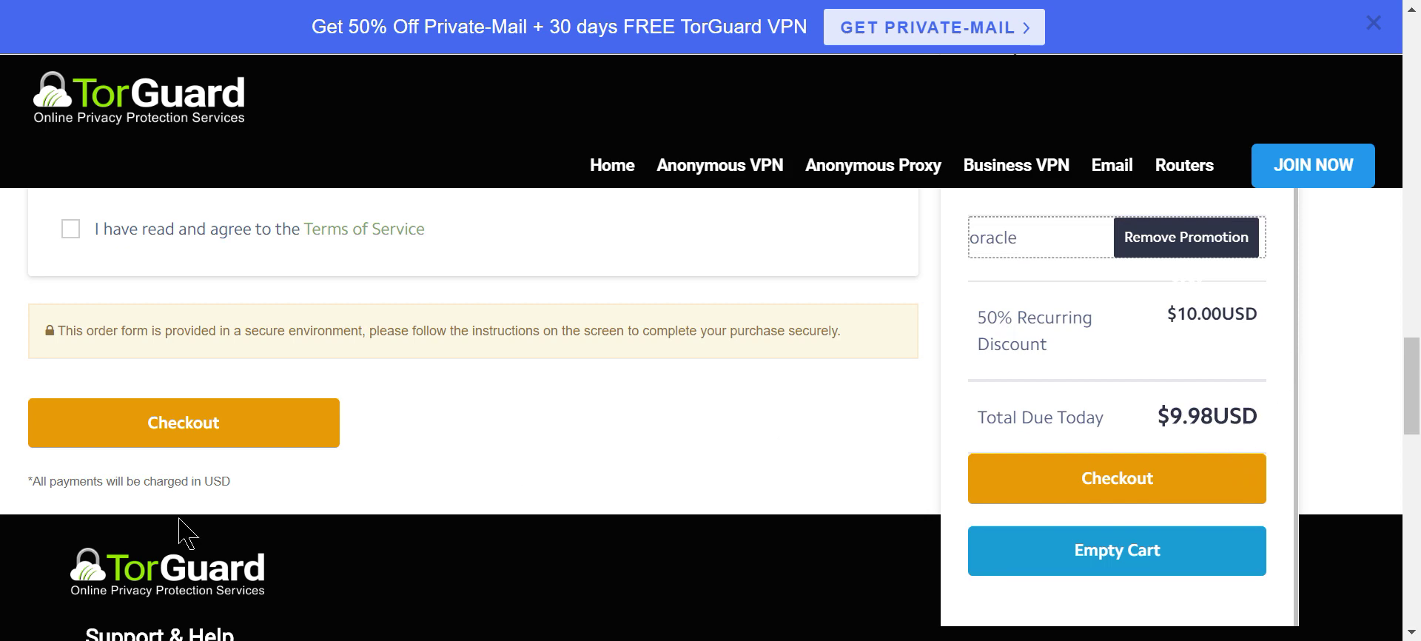
Choose Bitcoin/Litecoin as the payment method, agree to the Terms of Service and try to check out
click(228, 427)
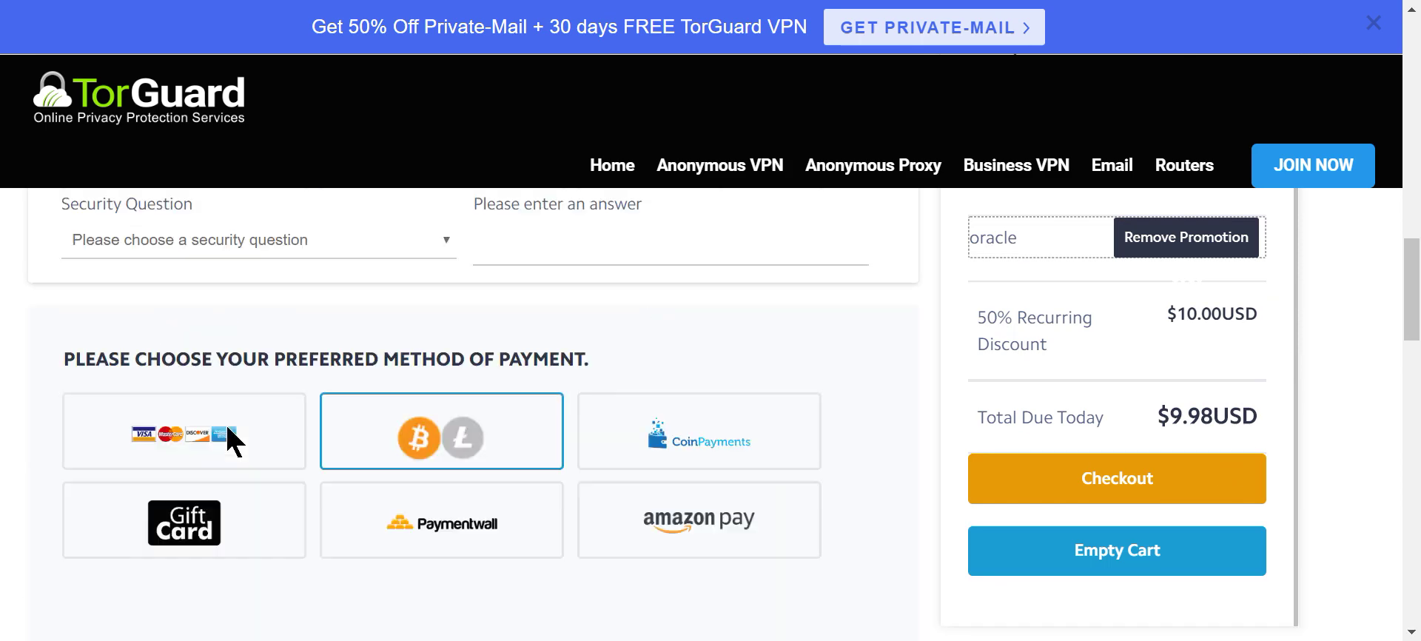
scroll(326, 245, down, 3)
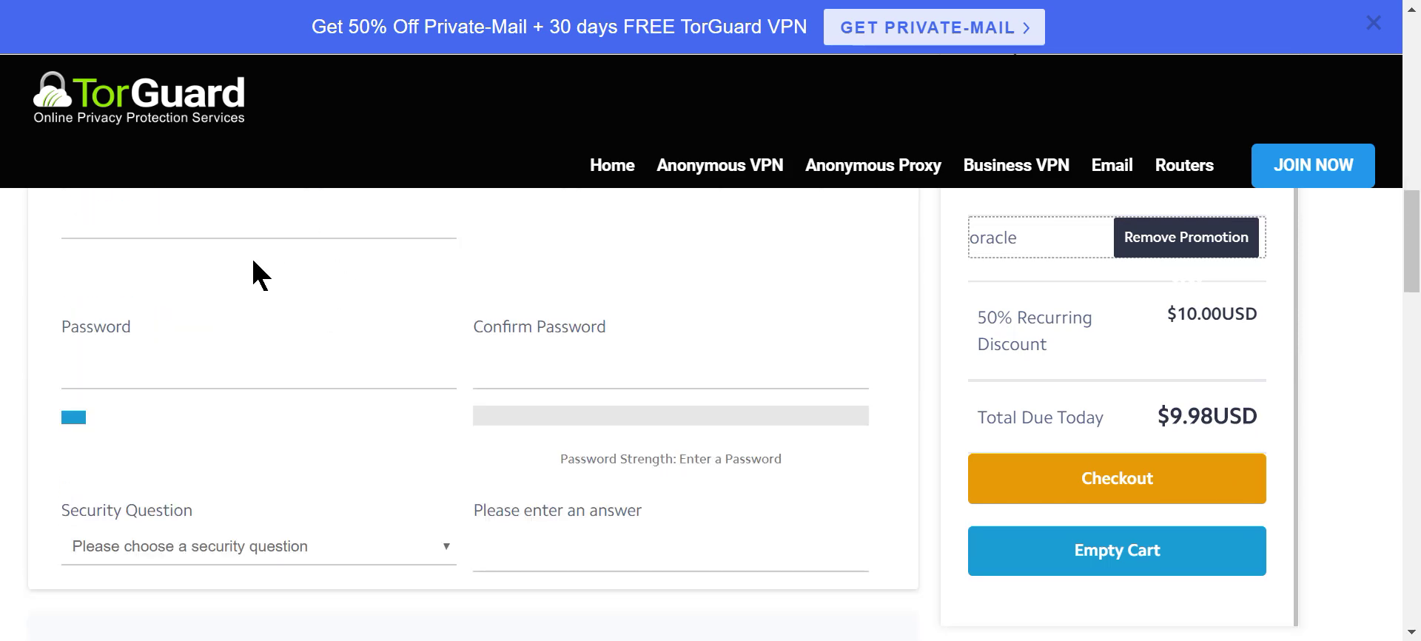
scroll(669, 308, down, 3)
scroll(702, 320, down, 4)
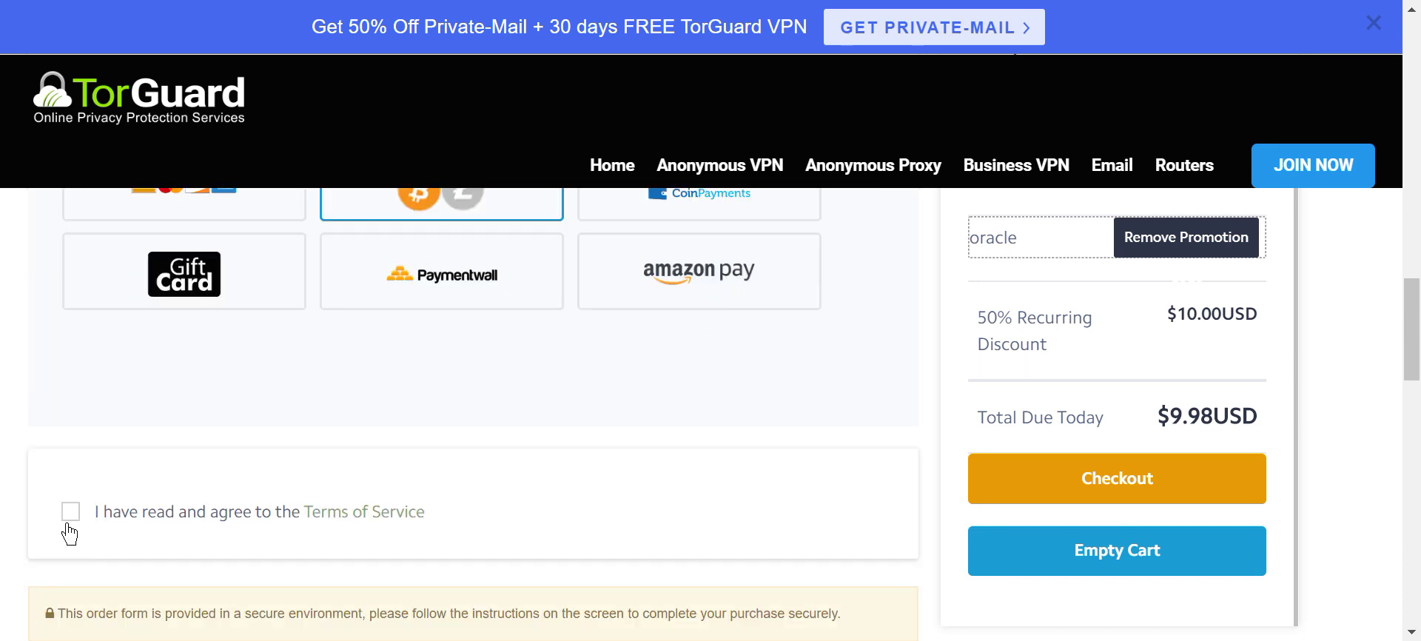
click(1069, 484)
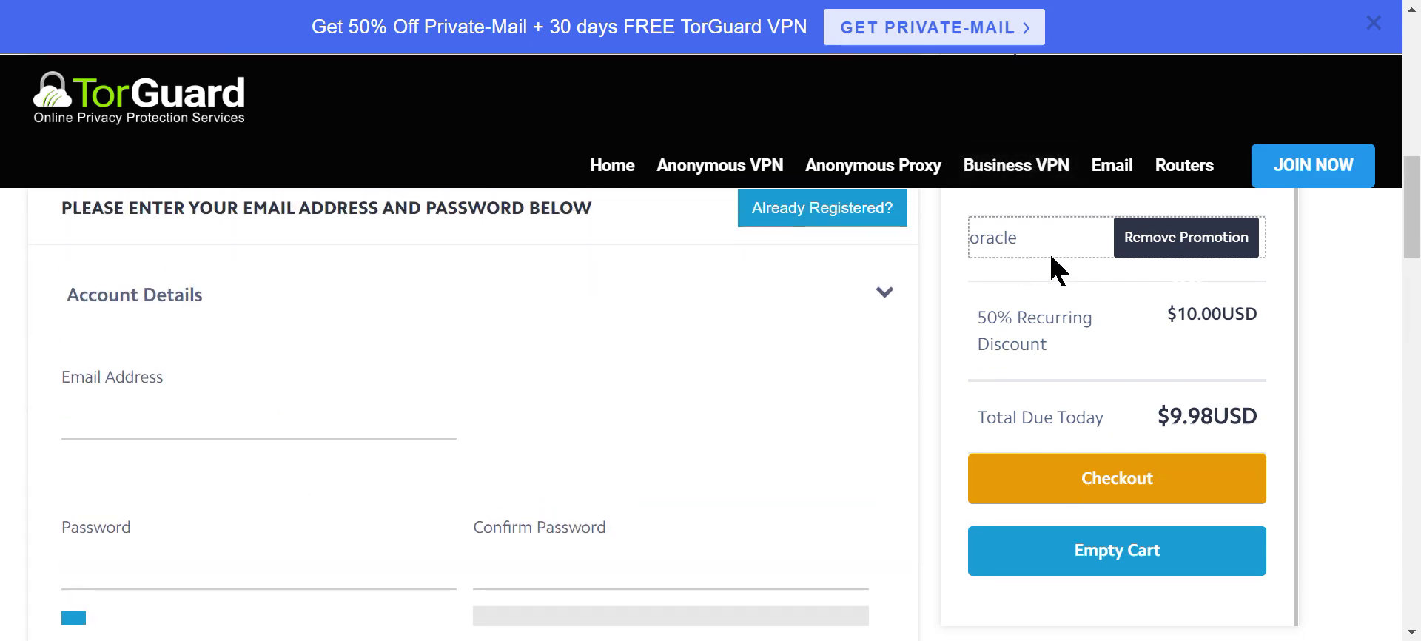
scroll(278, 357, down, 6)
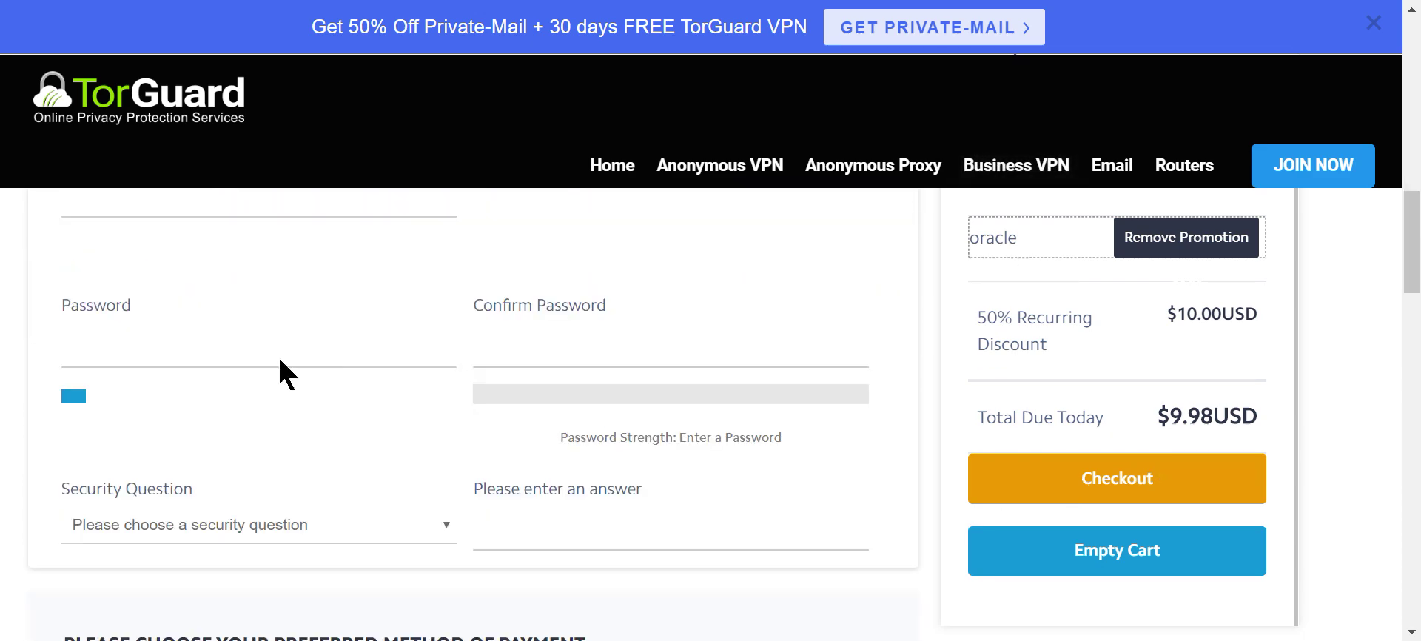
scroll(296, 474, down, 5)
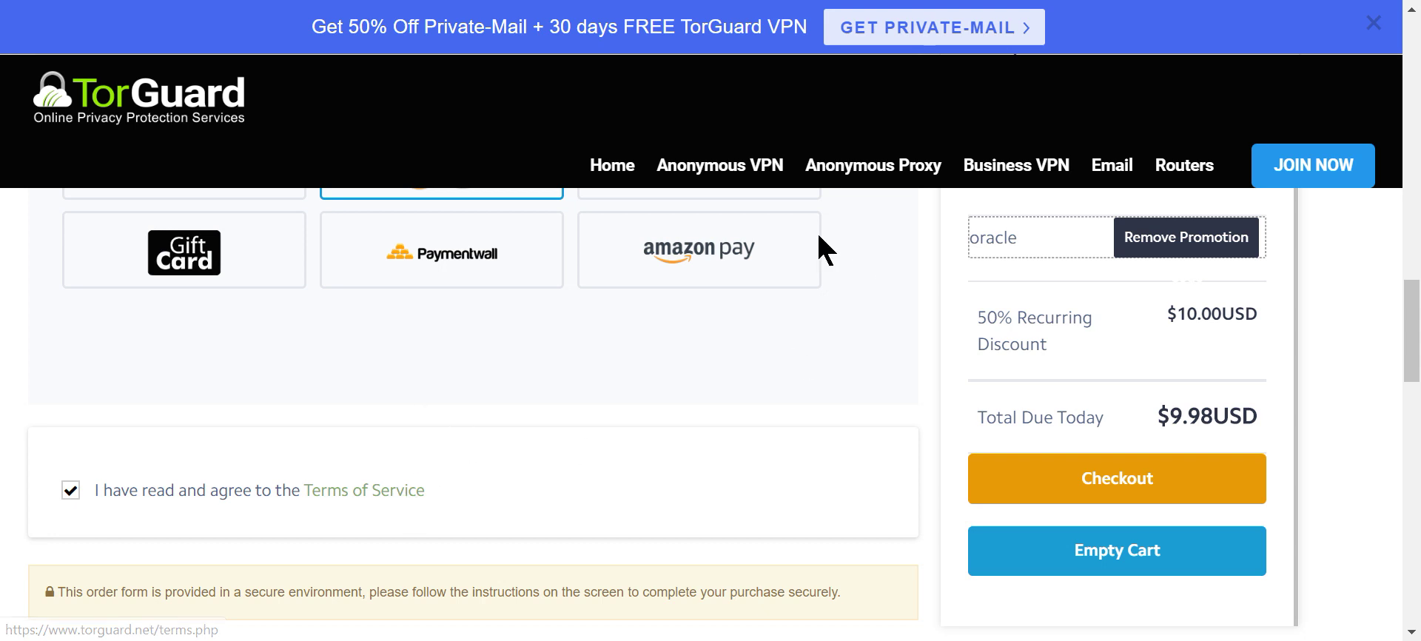
scroll(667, 326, down, 3)
scroll(519, 422, up, 5)
Switch back to BitSeven and open the Crypto Exchange page in the account's deposit section
click(397, 426)
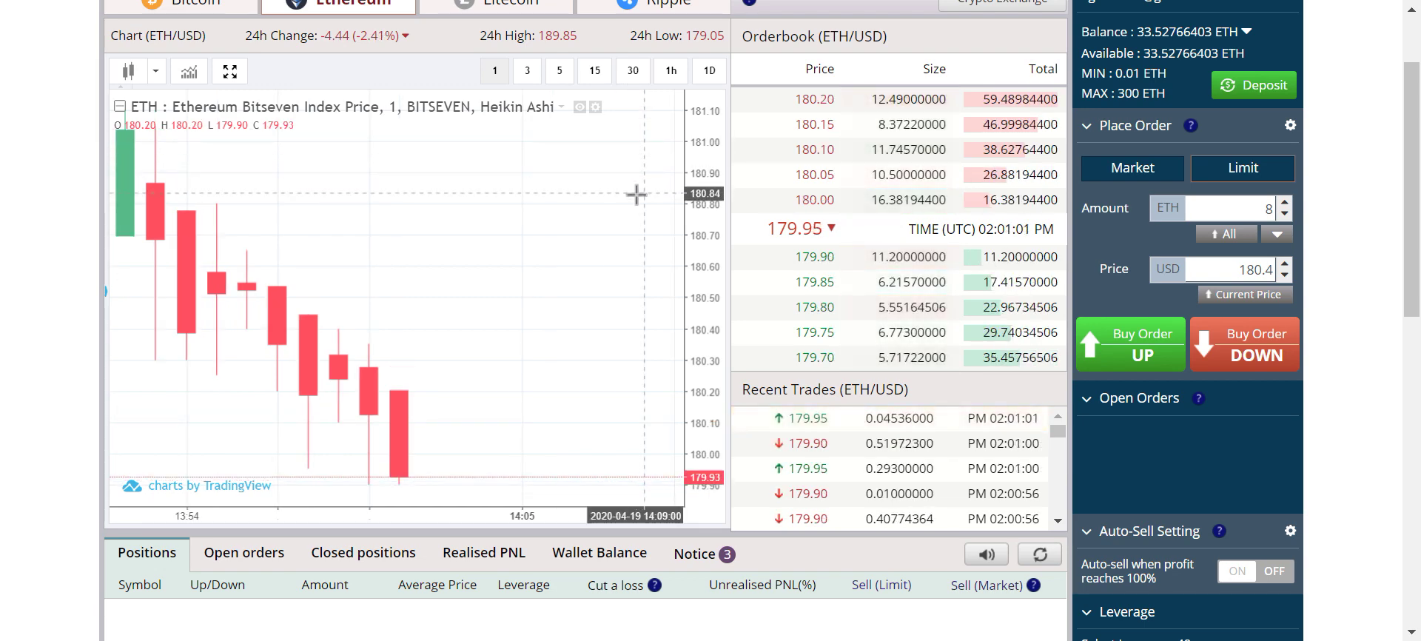
drag(261, 222, 314, 289)
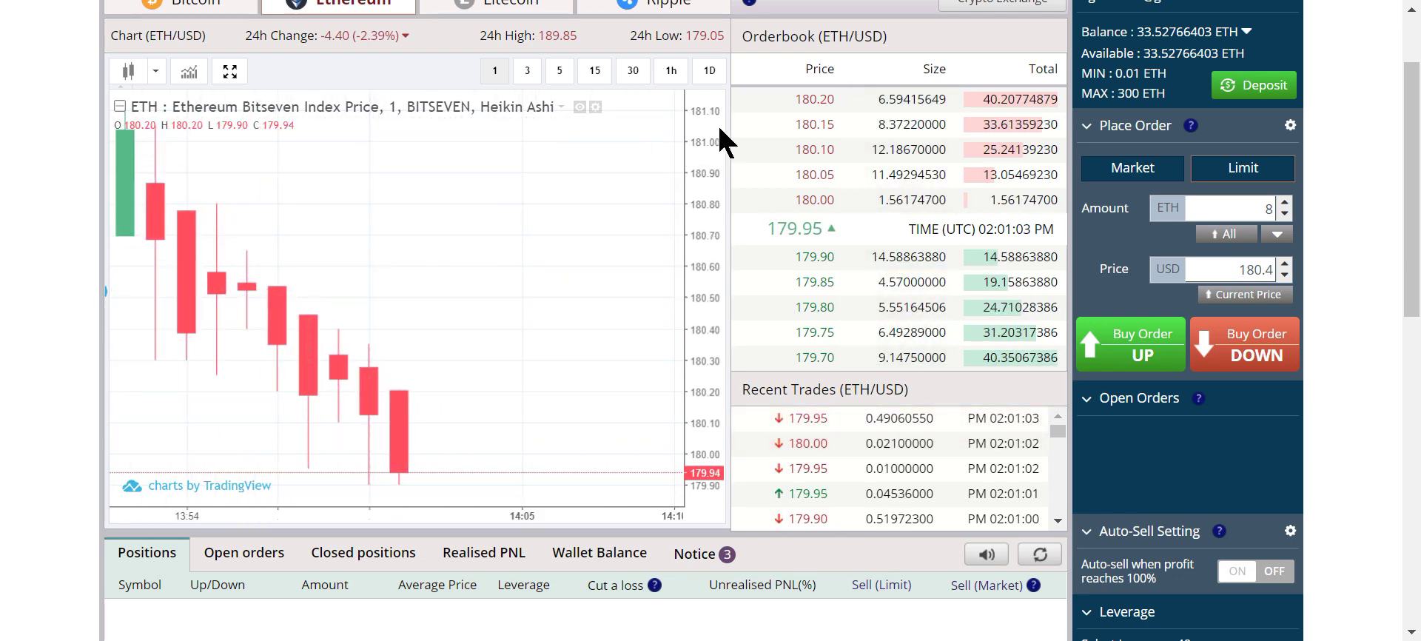
scroll(721, 140, up, 2)
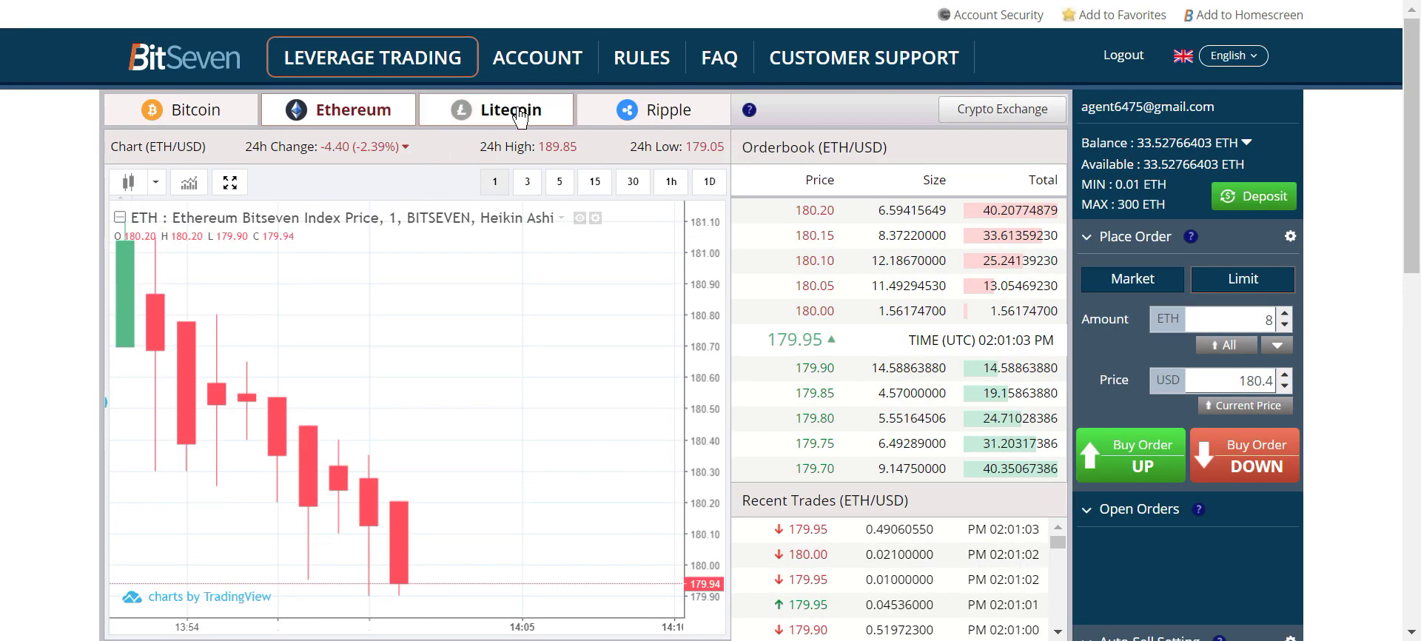
click(532, 65)
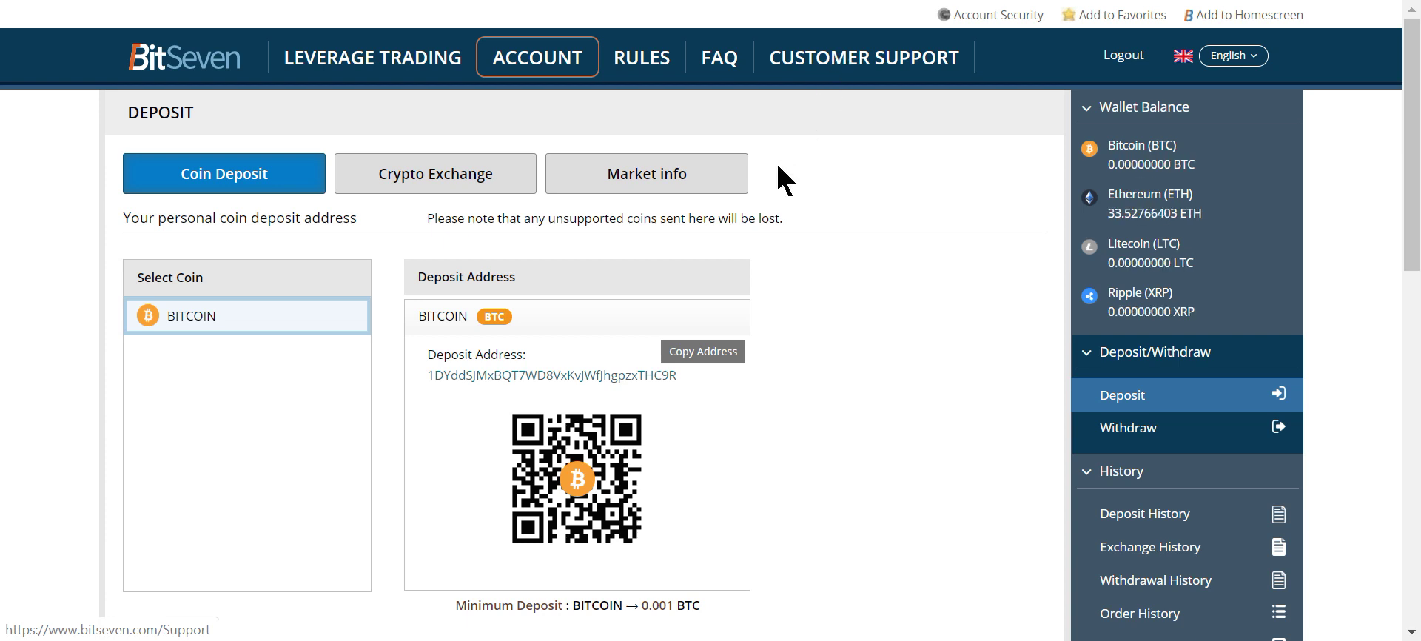
click(463, 186)
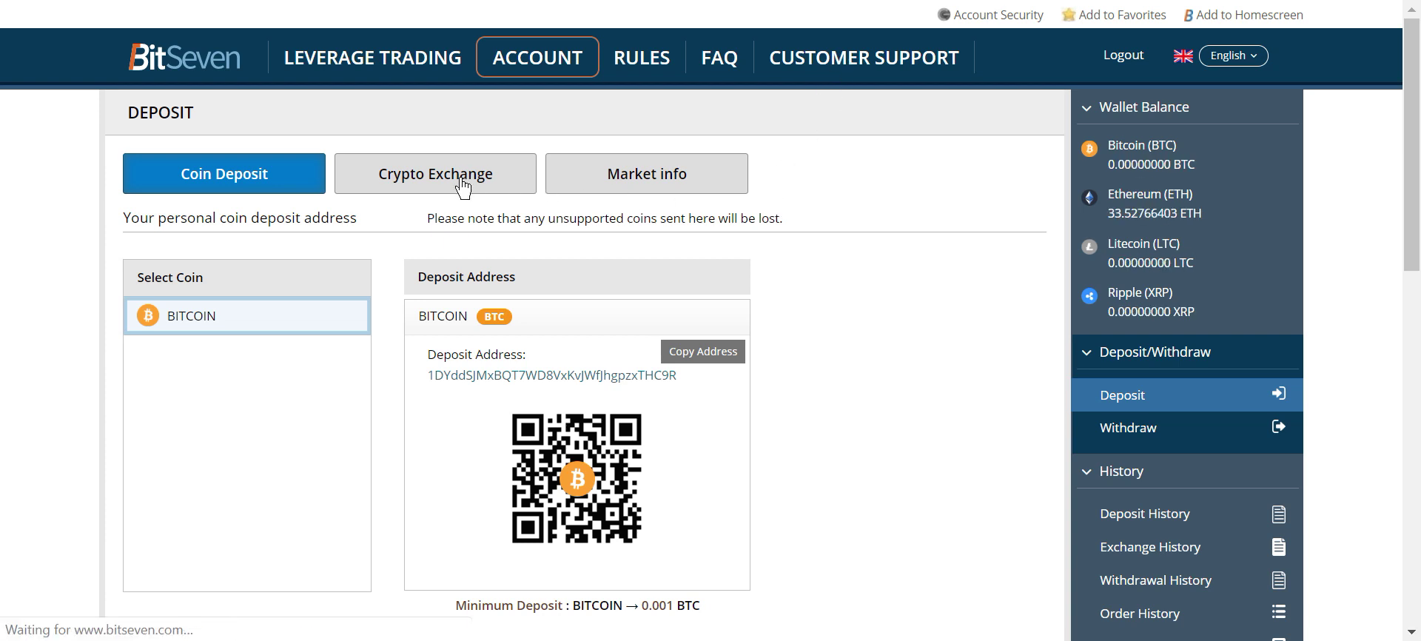
scroll(473, 189, down, 2)
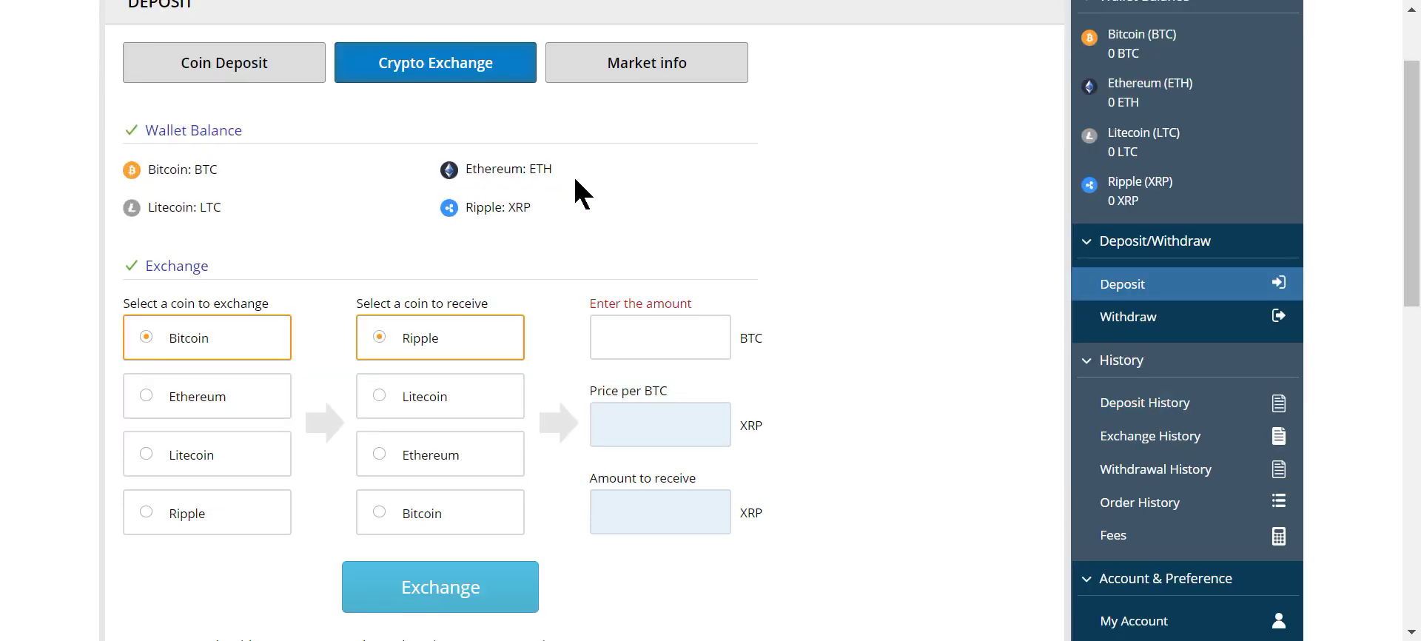
Exchange the entire balance of 33.52766403 ETH to Bitcoin, copying the wallet balance into the exchange amount
drag(607, 169, 542, 169)
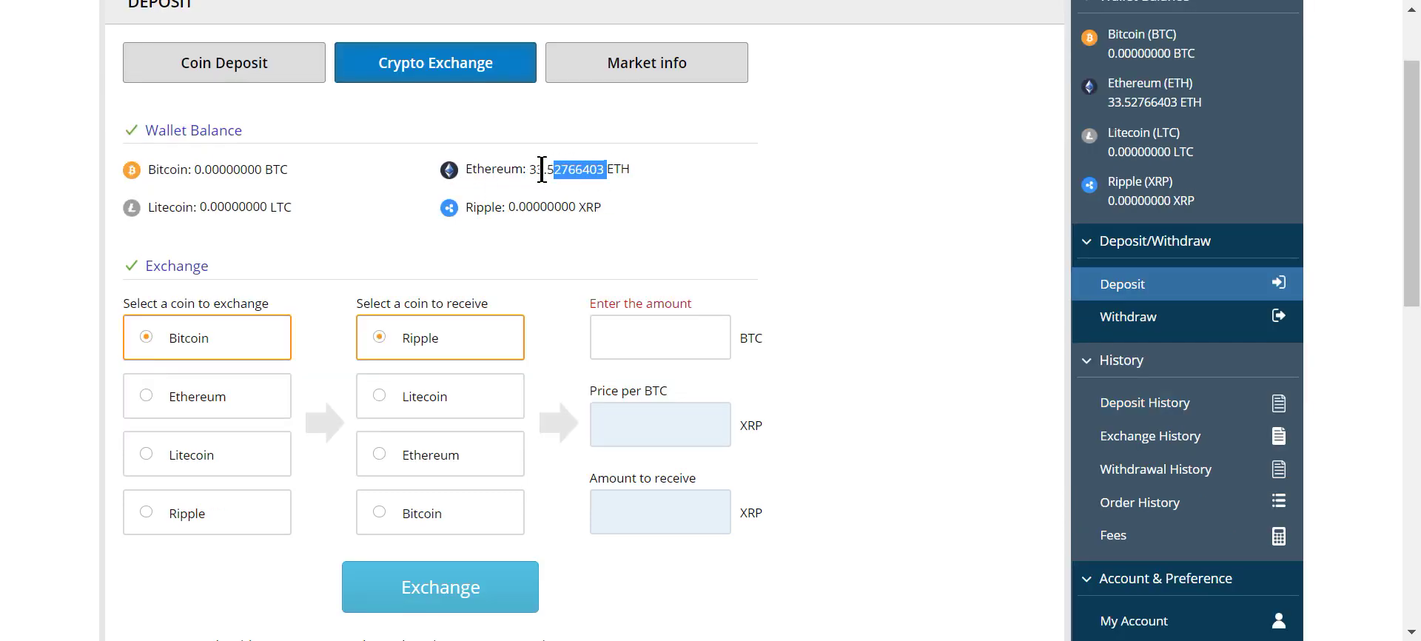
right_click(547, 163)
click(616, 180)
click(146, 405)
click(375, 508)
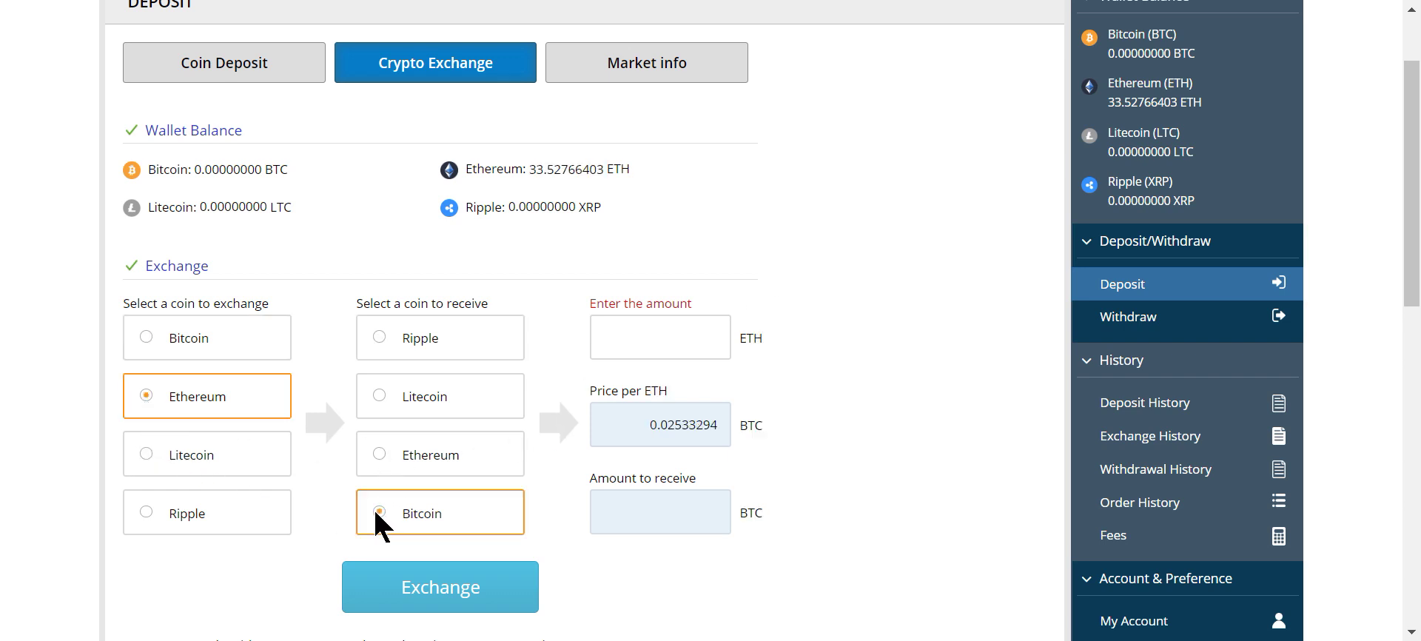
right_click(630, 325)
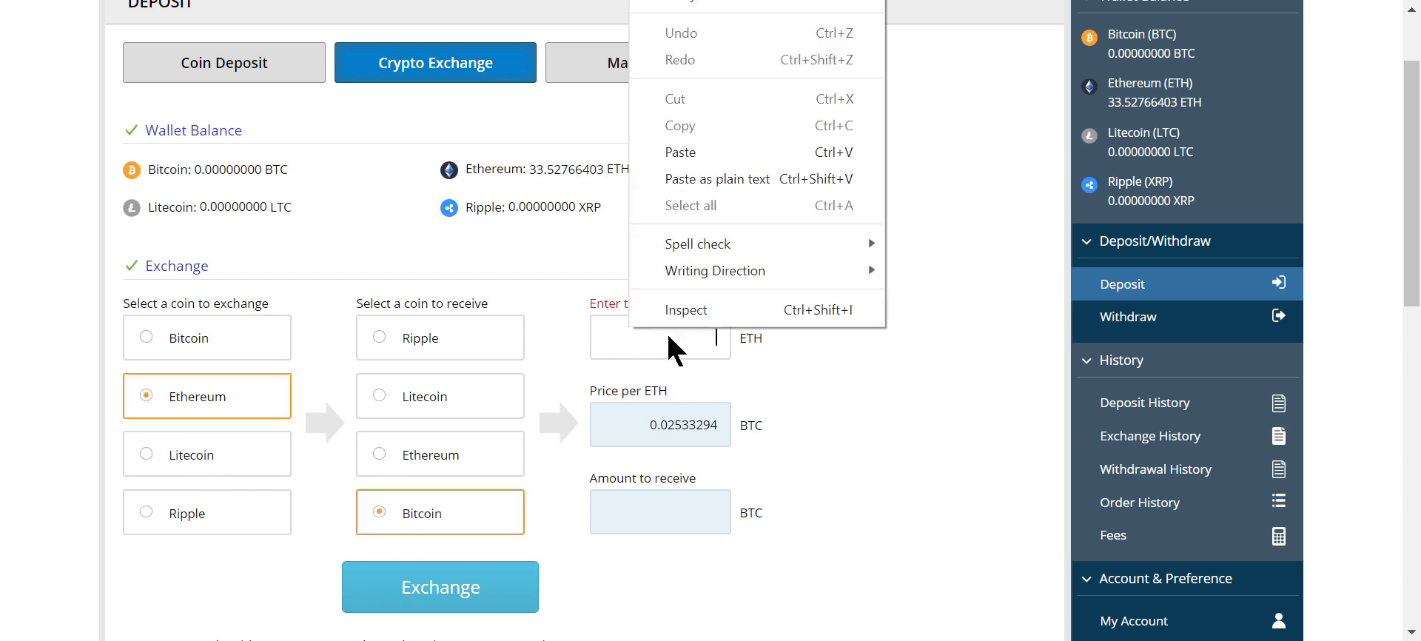
click(696, 152)
click(482, 608)
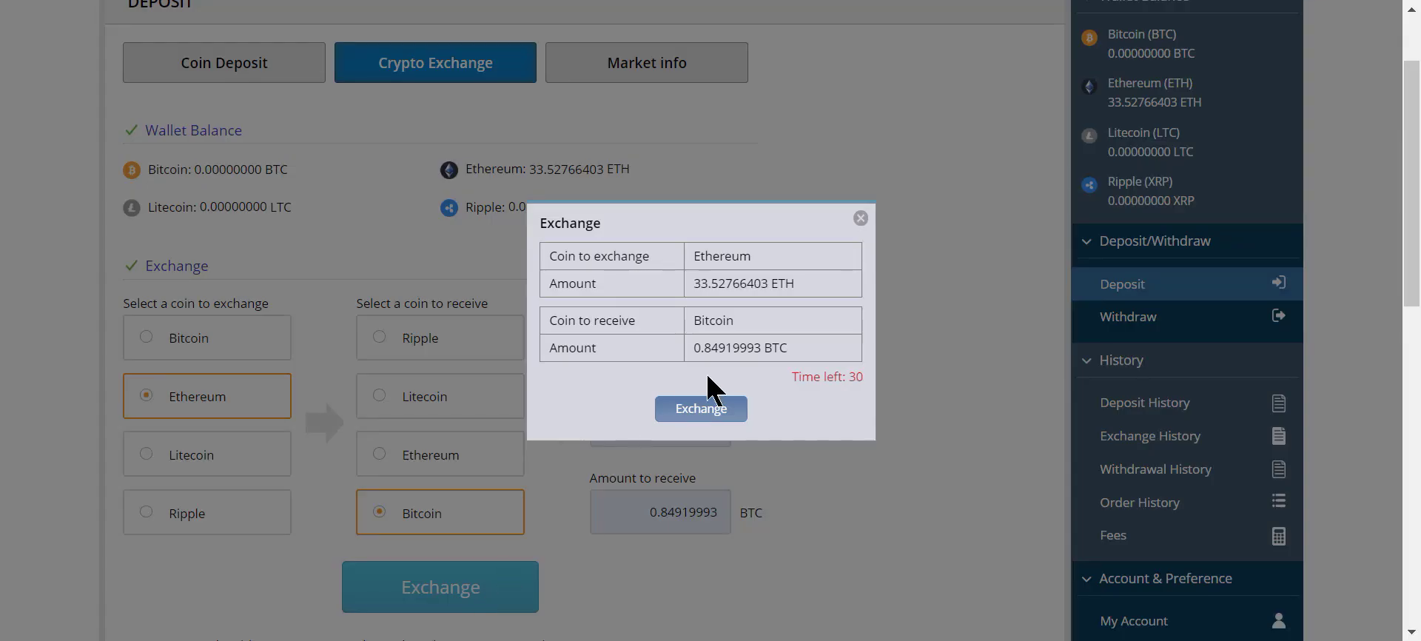
click(692, 417)
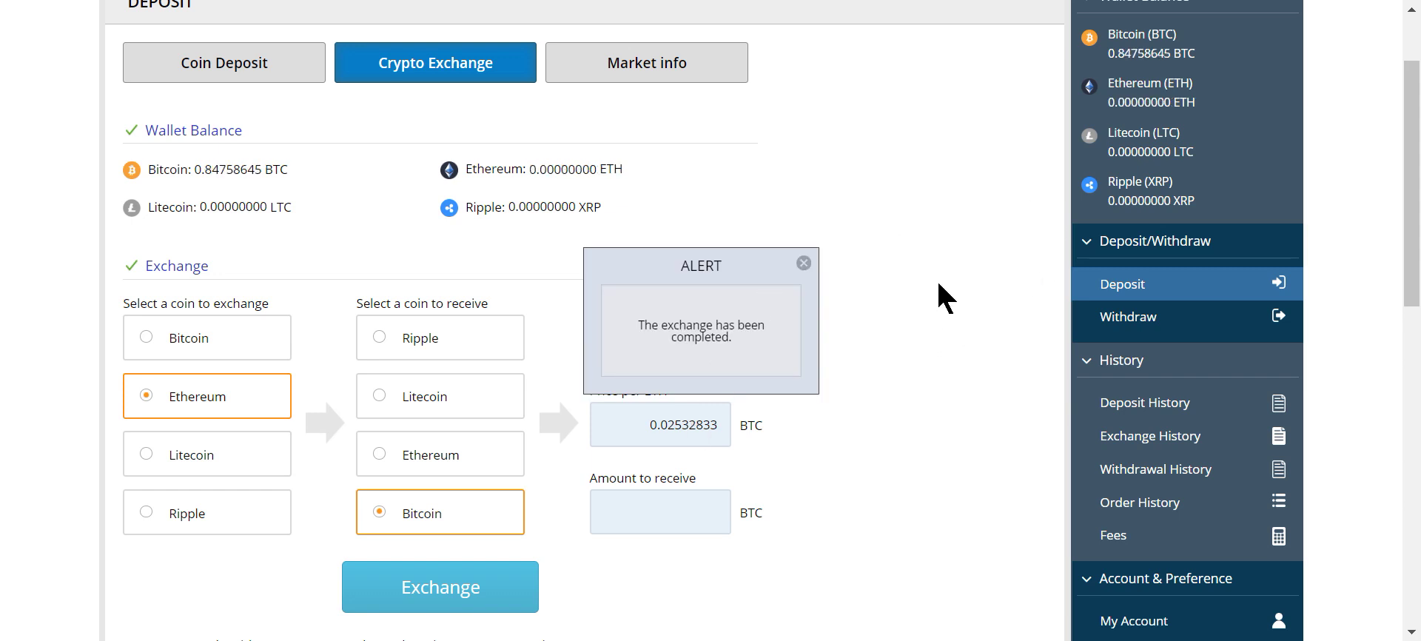
Open the leverage trading page and show the Bitcoin market
scroll(1146, 52, up, 2)
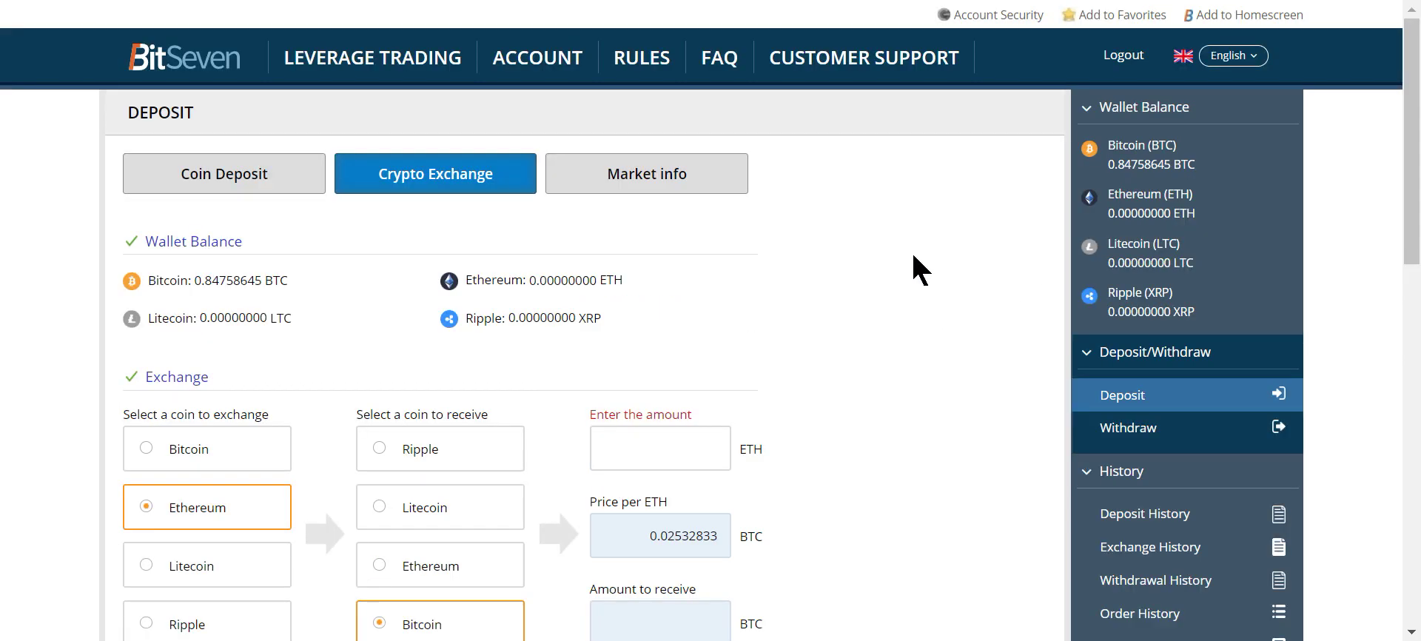
click(316, 71)
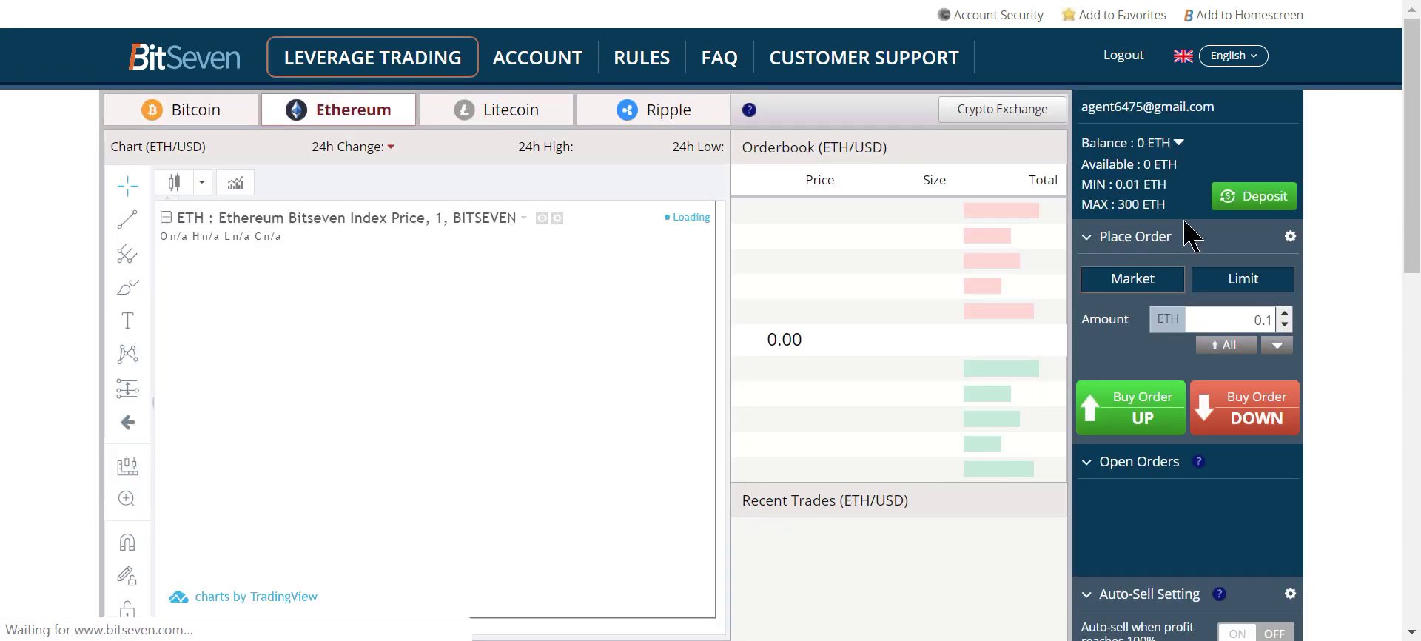
click(221, 113)
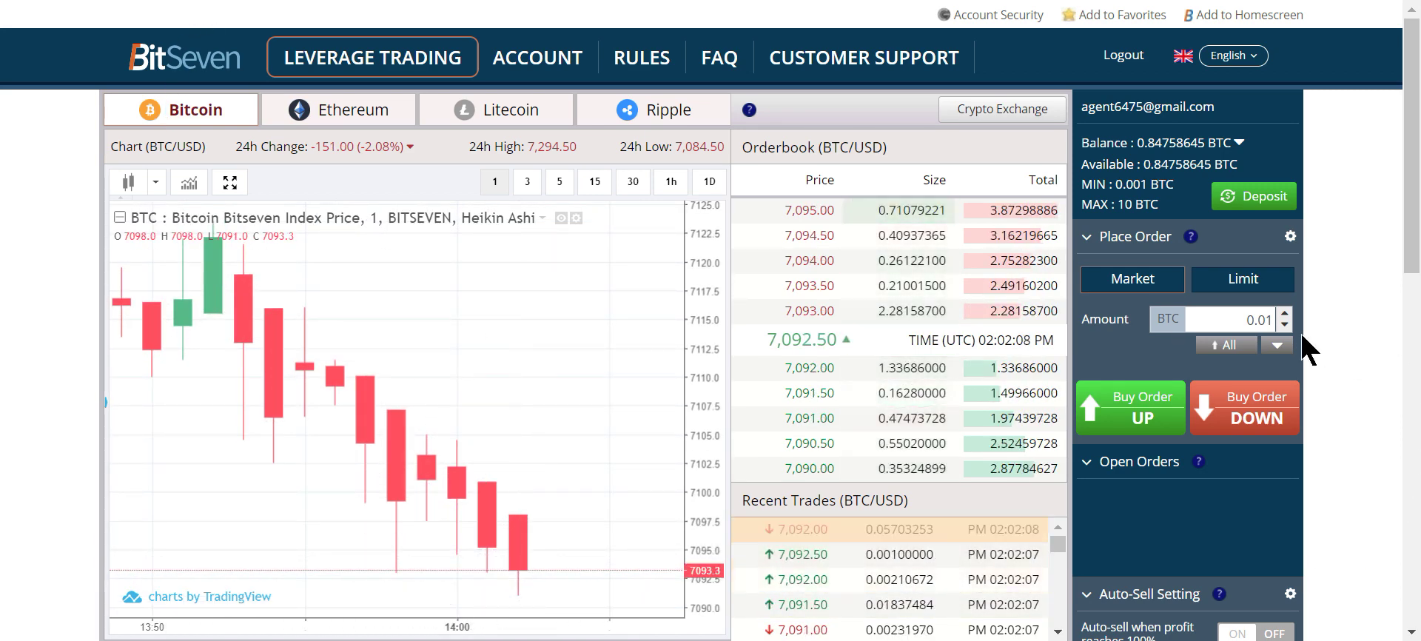
Set the Bitcoin order amount to 0.25 BTC and the leverage to 50x
double_click(1259, 318)
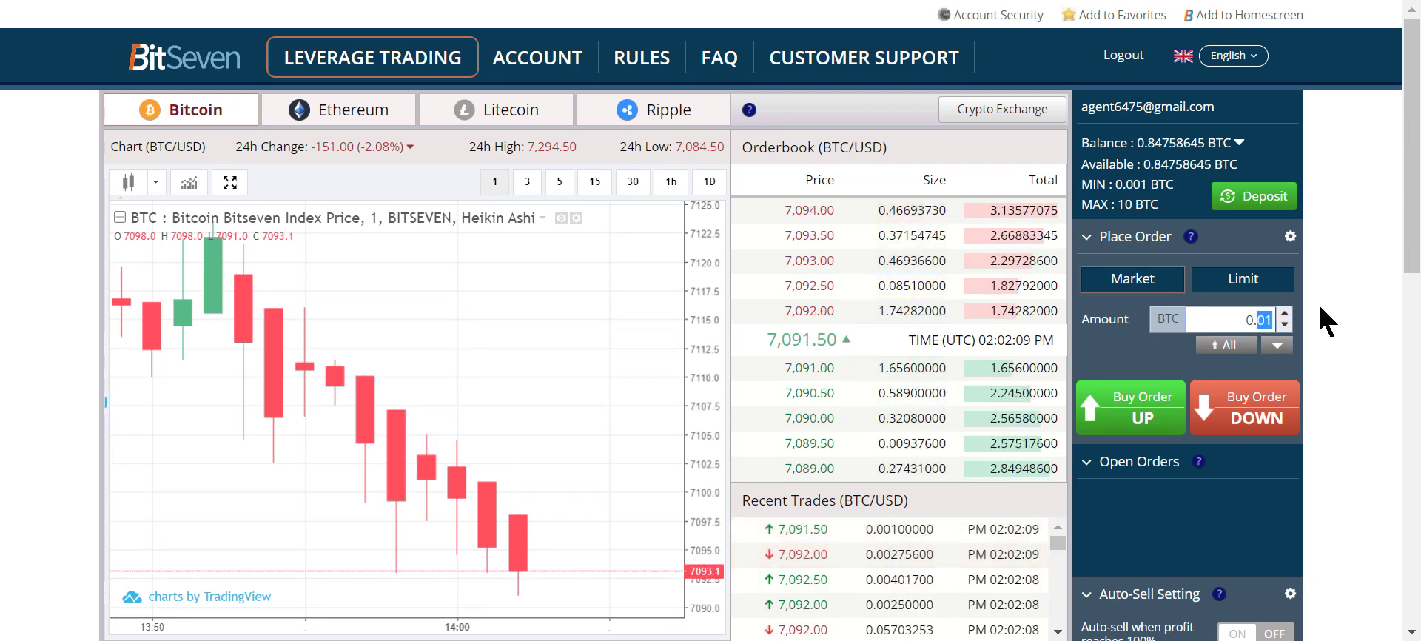
text(0.2)
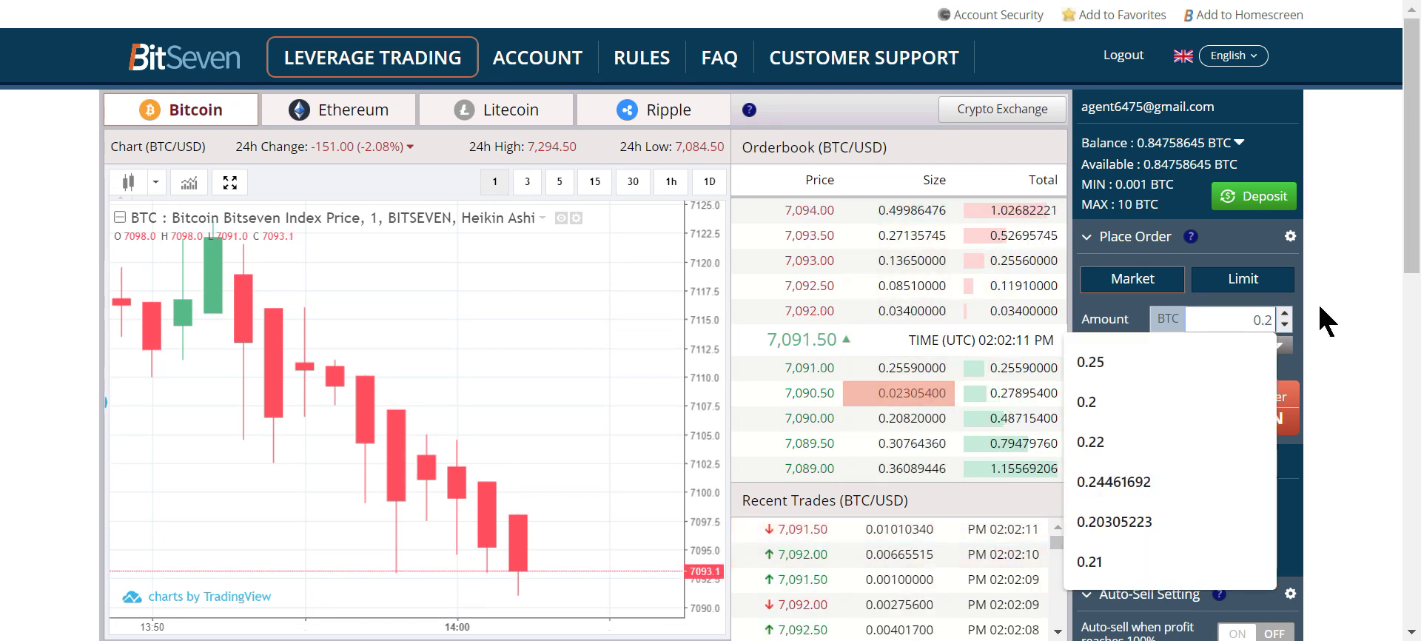
text(5)
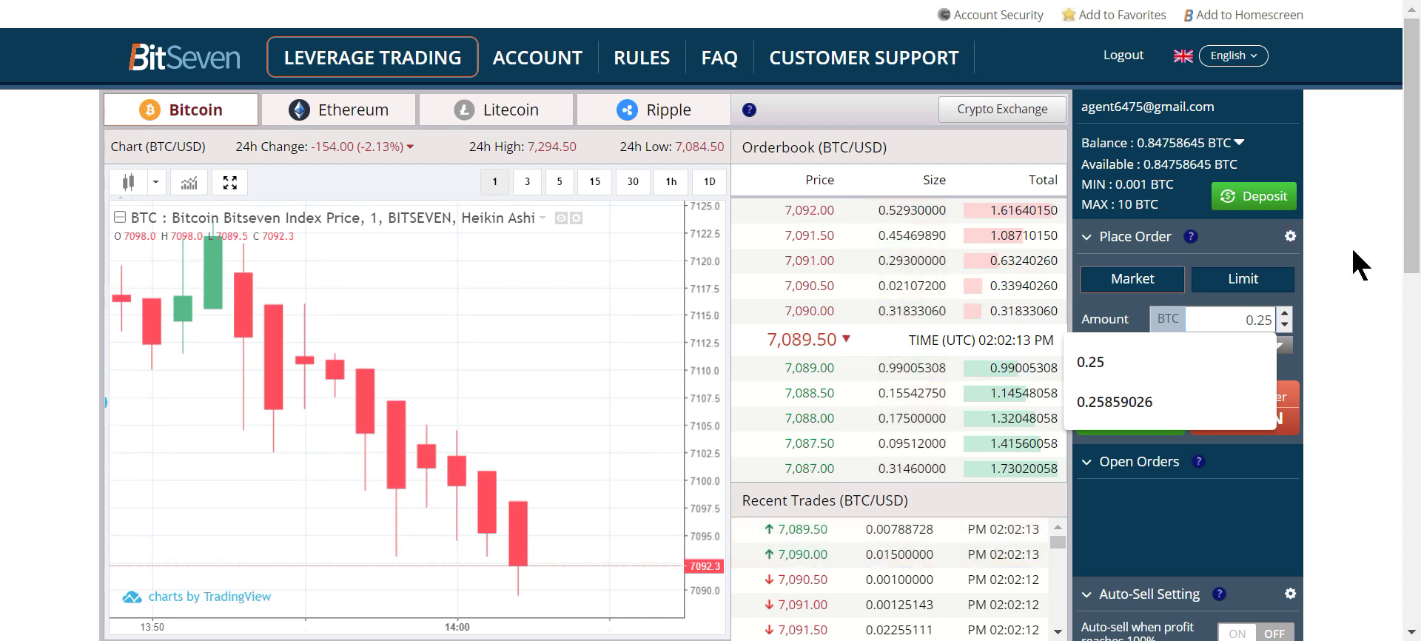
scroll(1352, 248, down, 3)
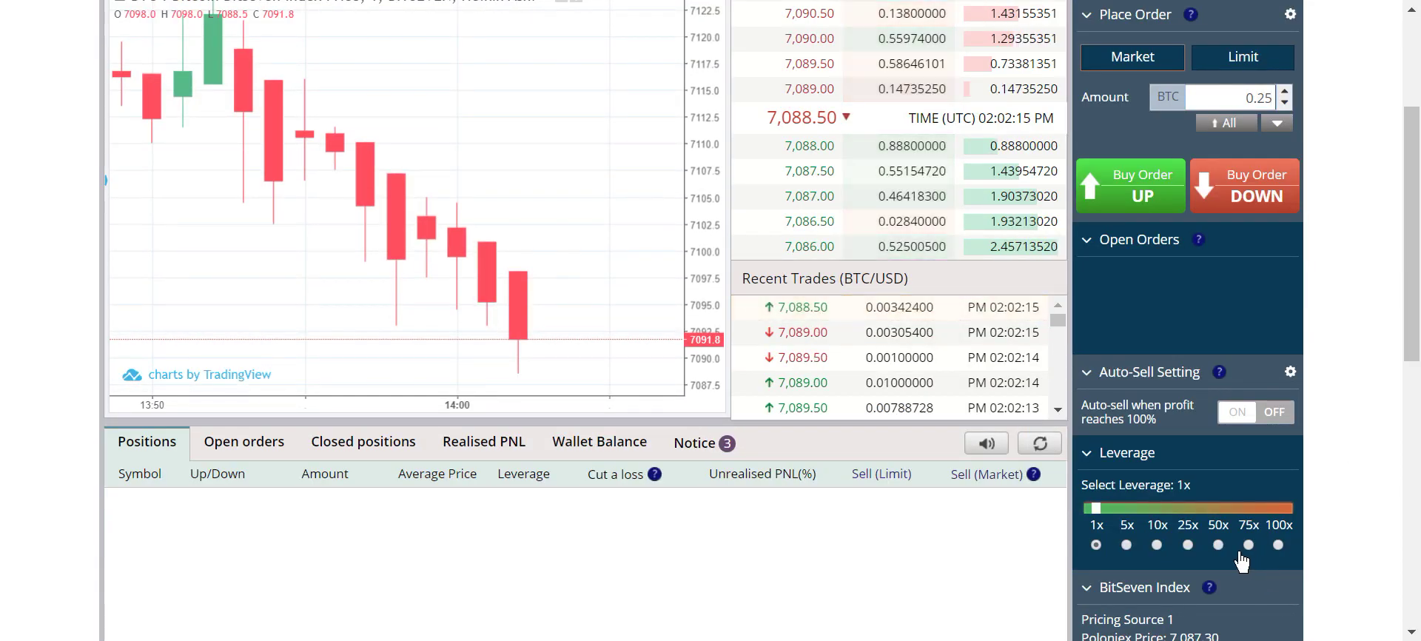
click(1218, 545)
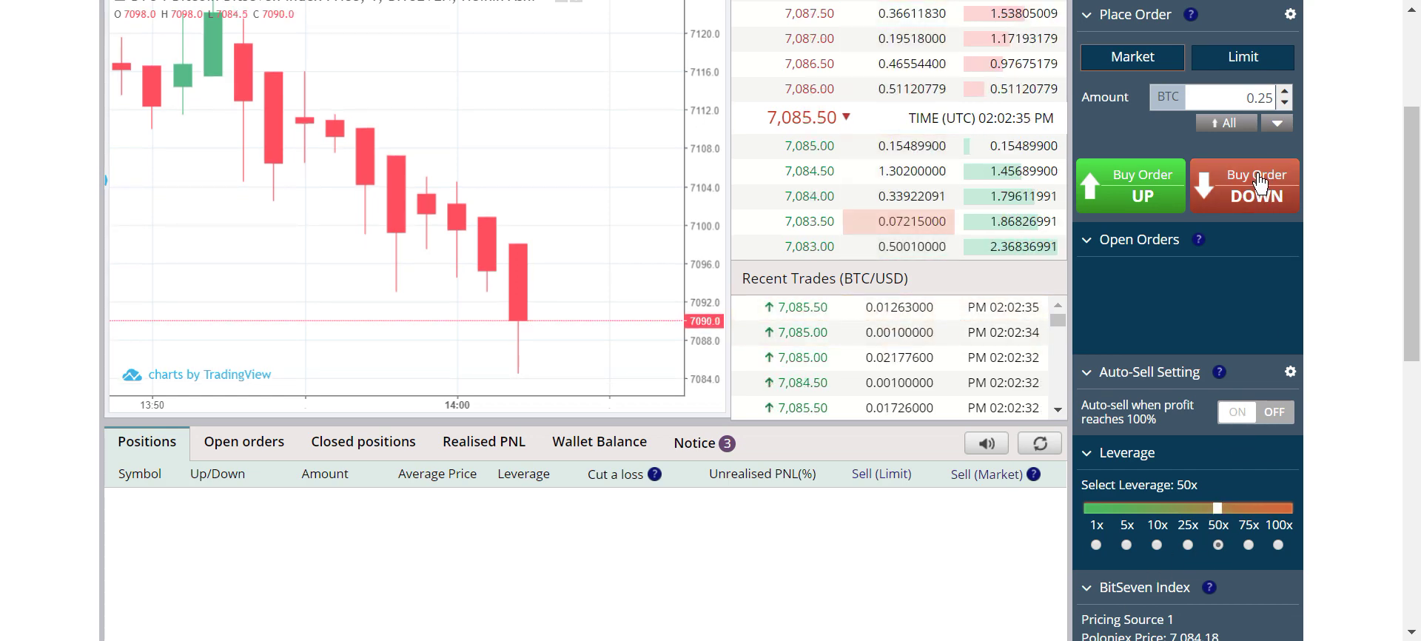
Change the order to a limit order and set its price to the current market price
click(1247, 63)
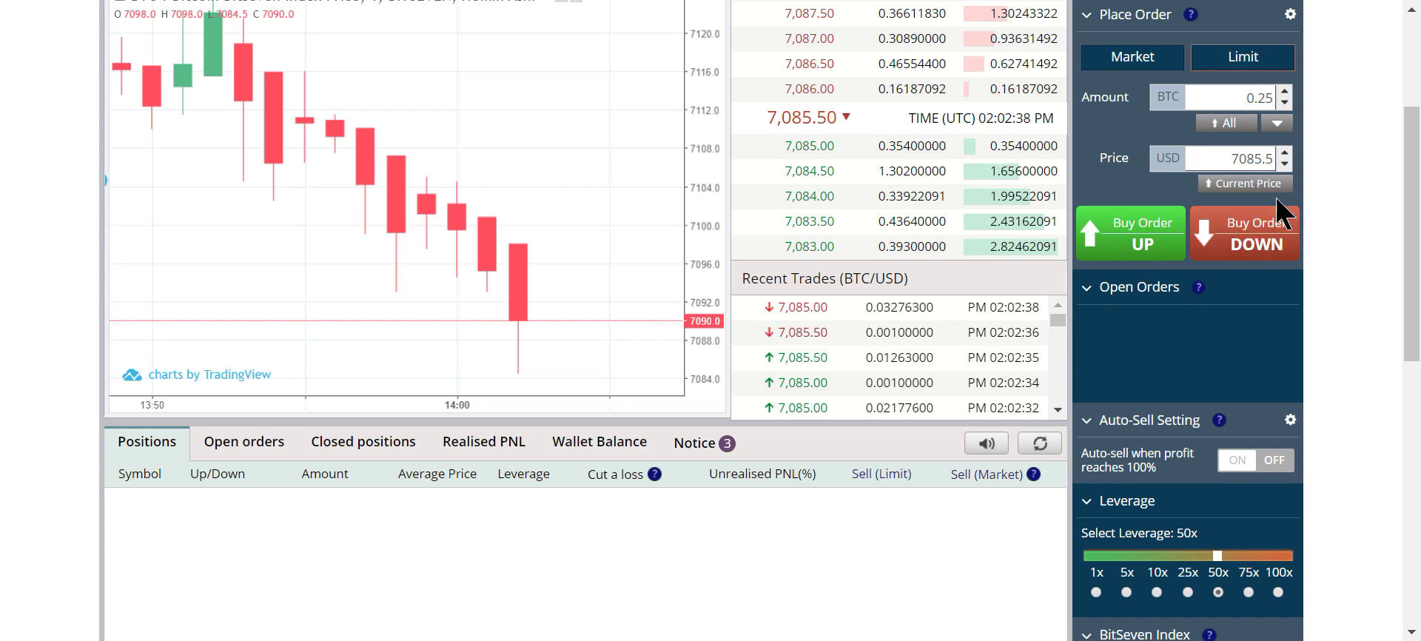
double_click(1250, 186)
triple_click(1260, 188)
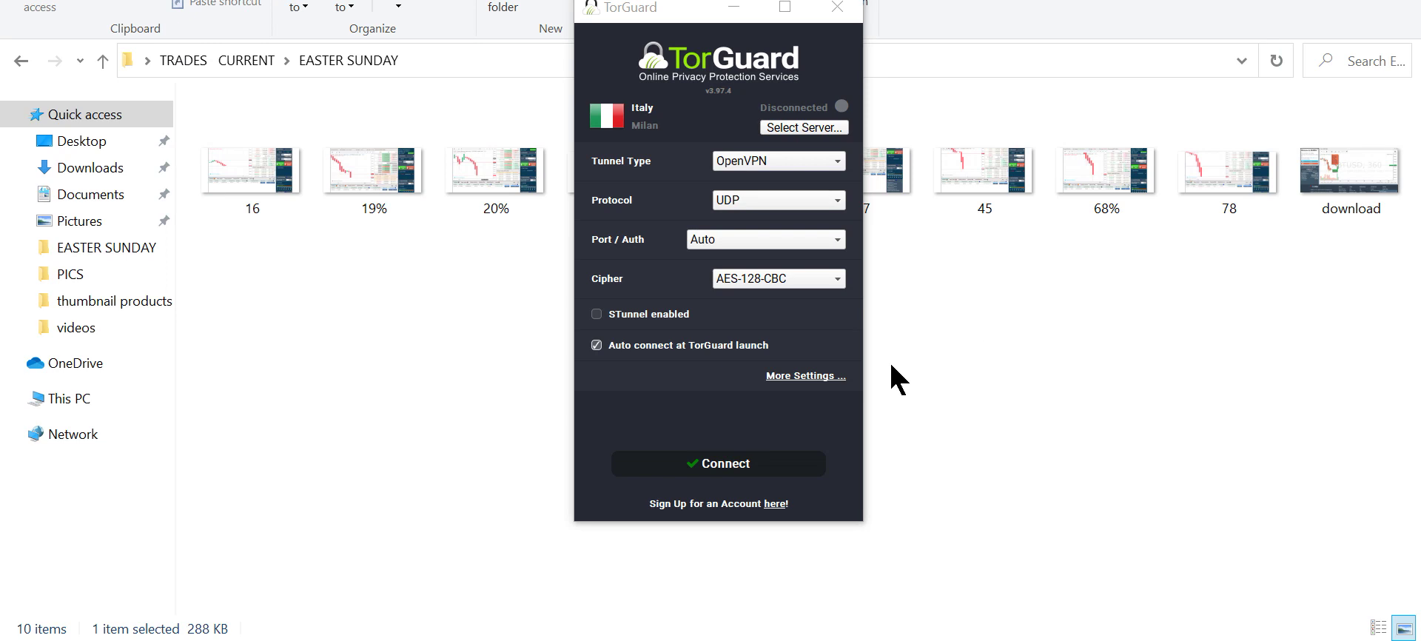
Switch to TorGuard and connect the VPN to the Milan, Italy server
click(735, 467)
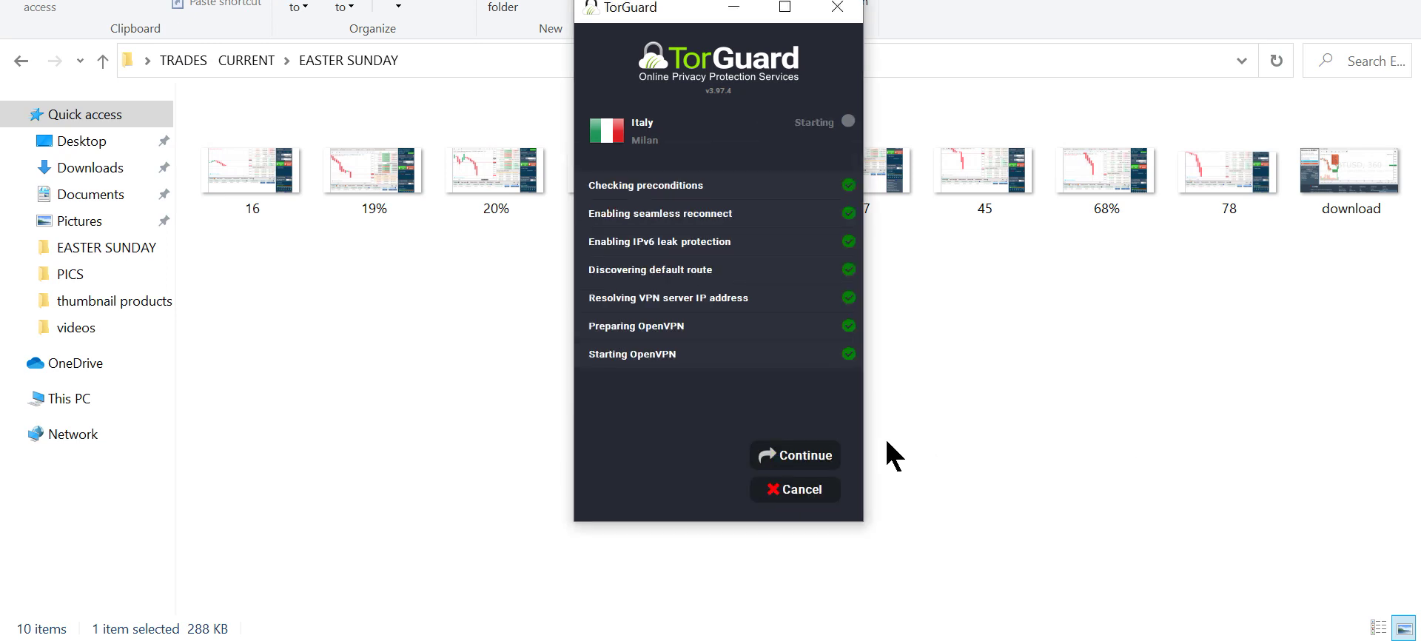
click(810, 453)
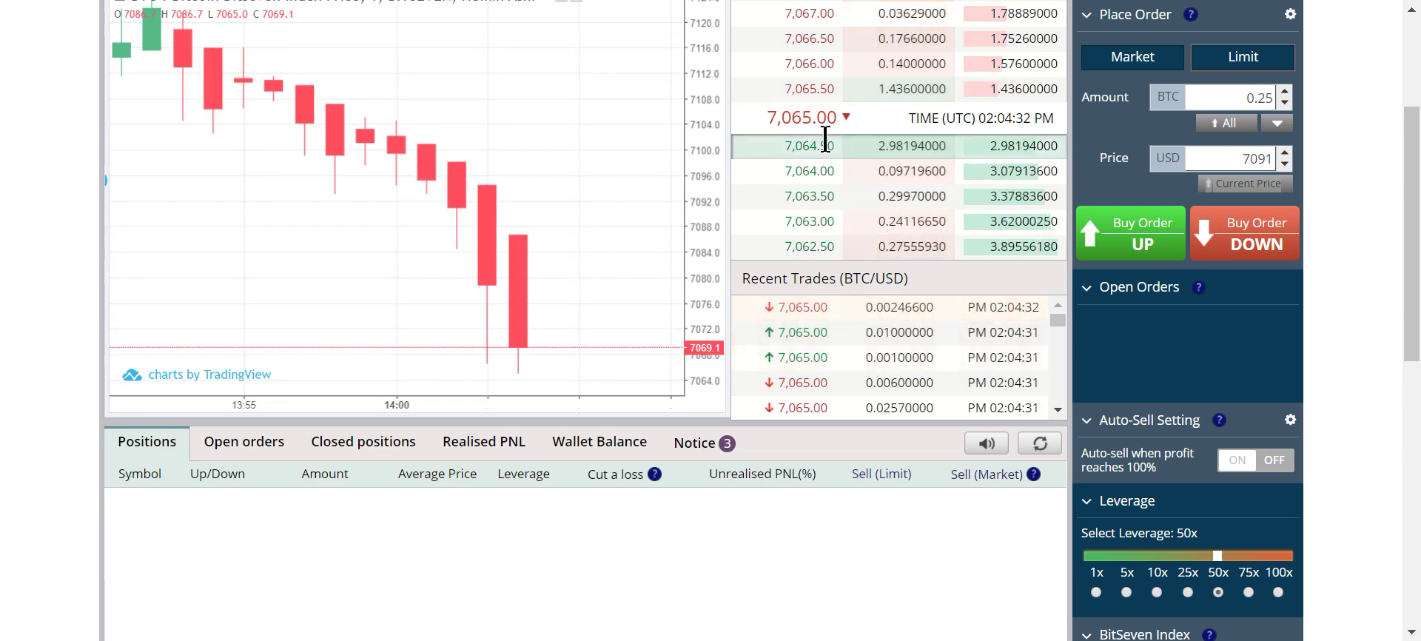
Switch back to BitSeven and place the 0.25 BTC DOWN limit order at the refreshed current price
click(1260, 189)
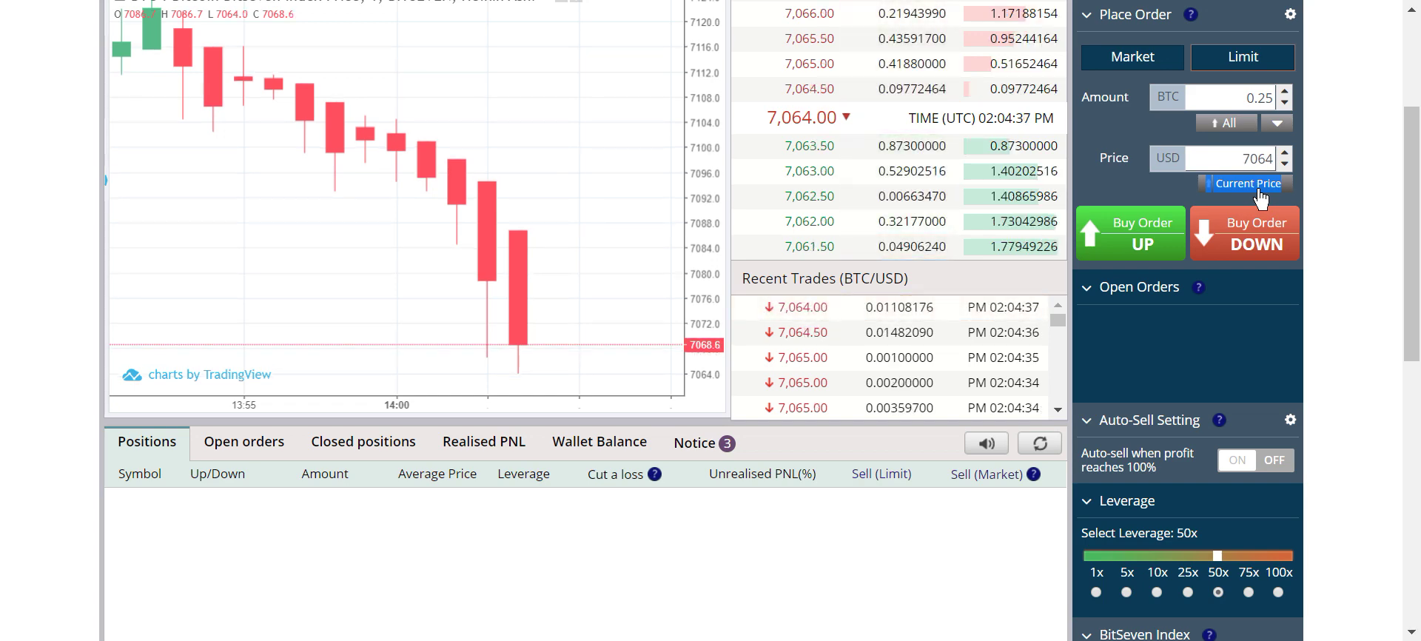
click(1257, 248)
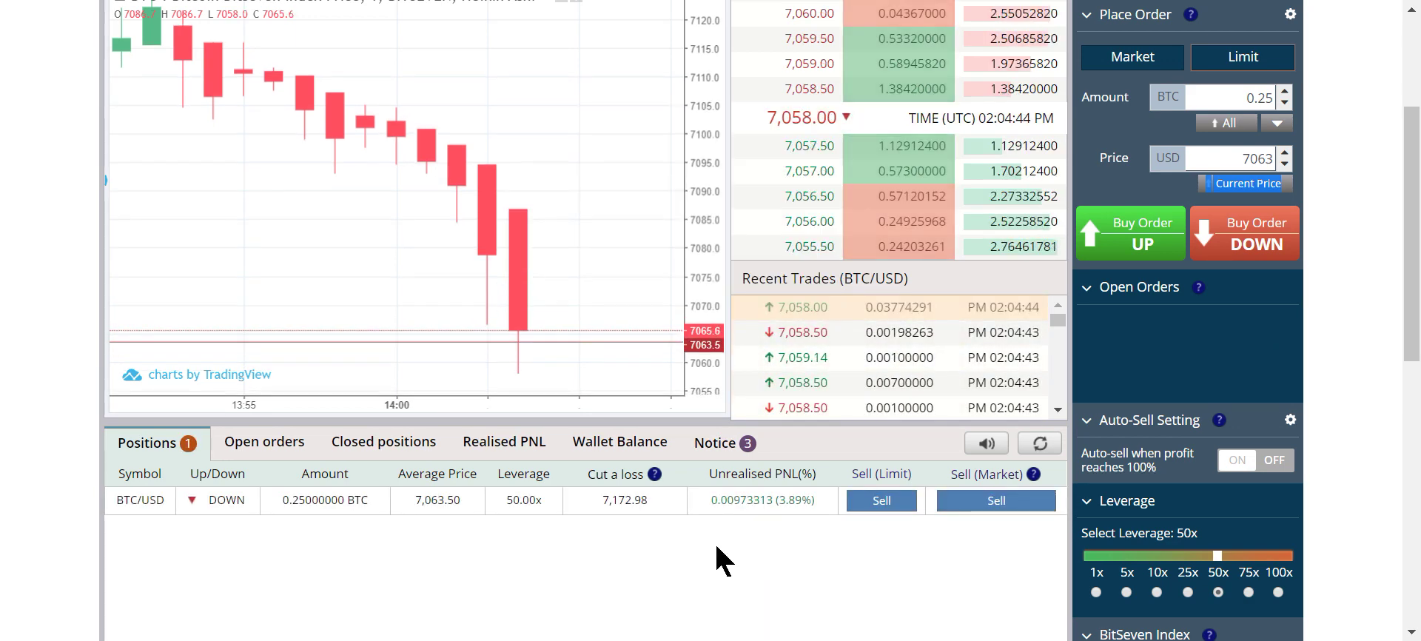
Prepare a 0.15 BTC limit order at a price of 7162.98 USD with 1x leverage
click(1097, 593)
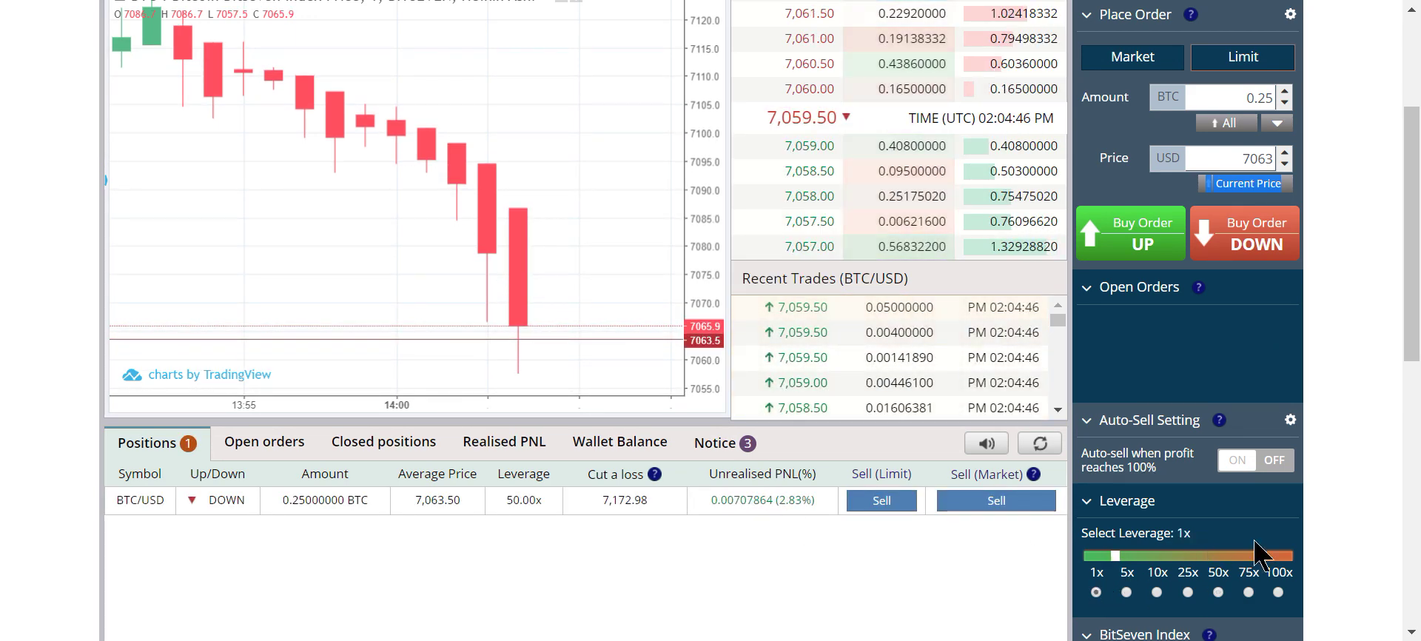
click(1262, 101)
key(BackSpace)
key(BackSpace)
text(15)
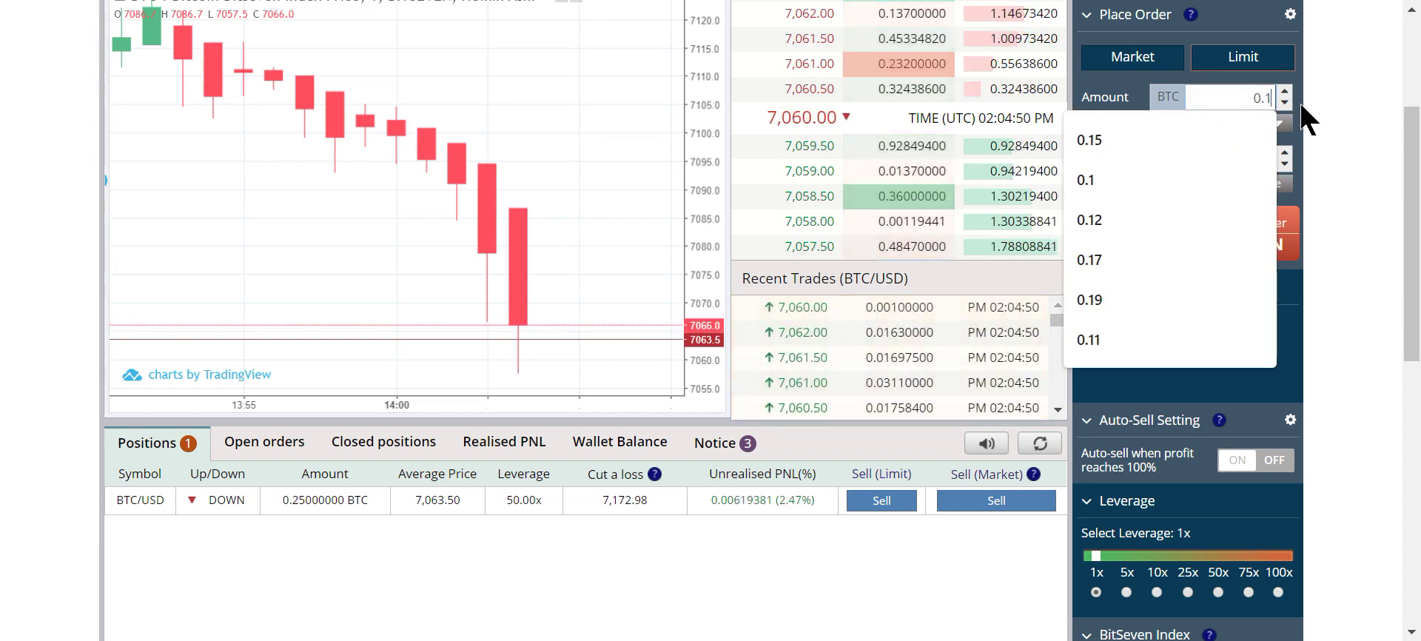
click(1370, 216)
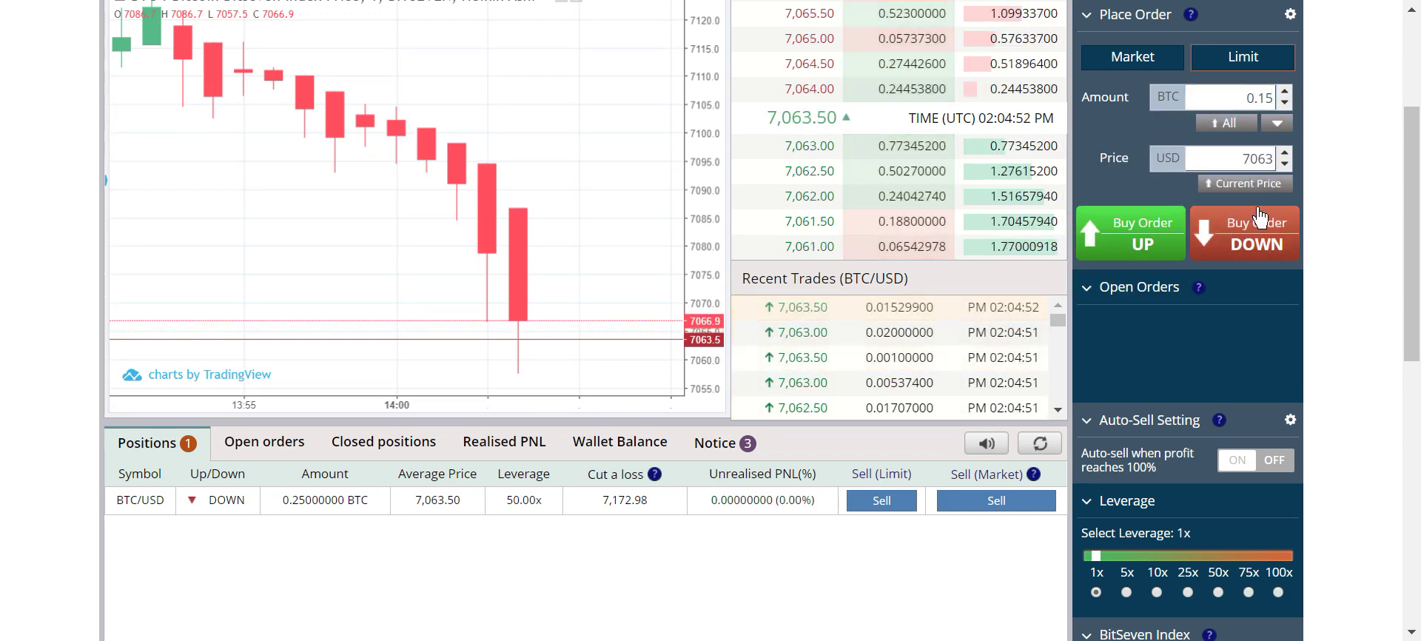
double_click(1231, 158)
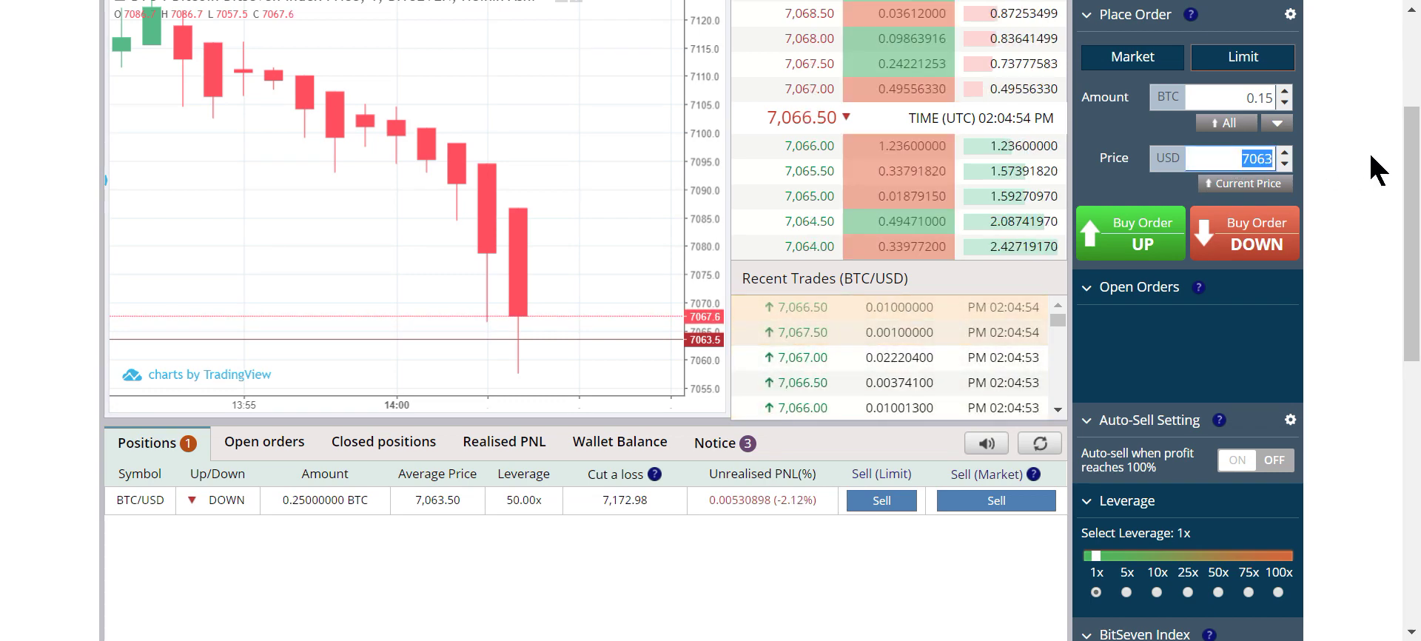
text(71)
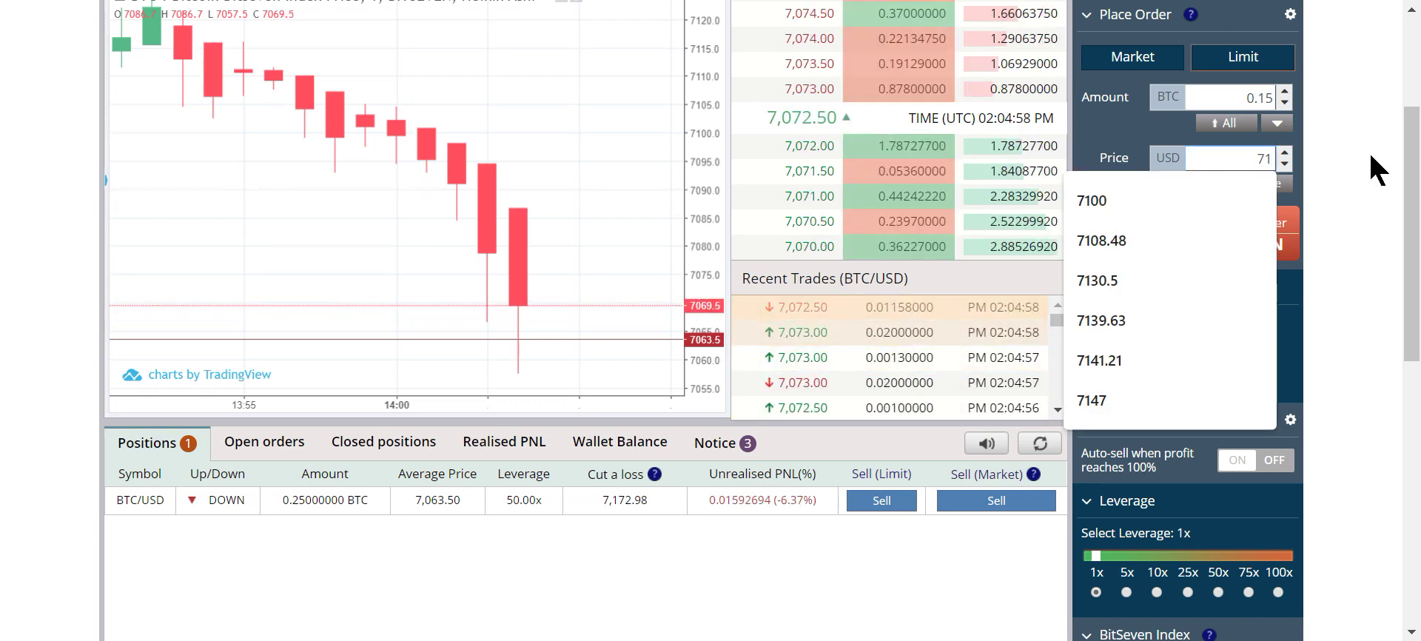
text(62.98)
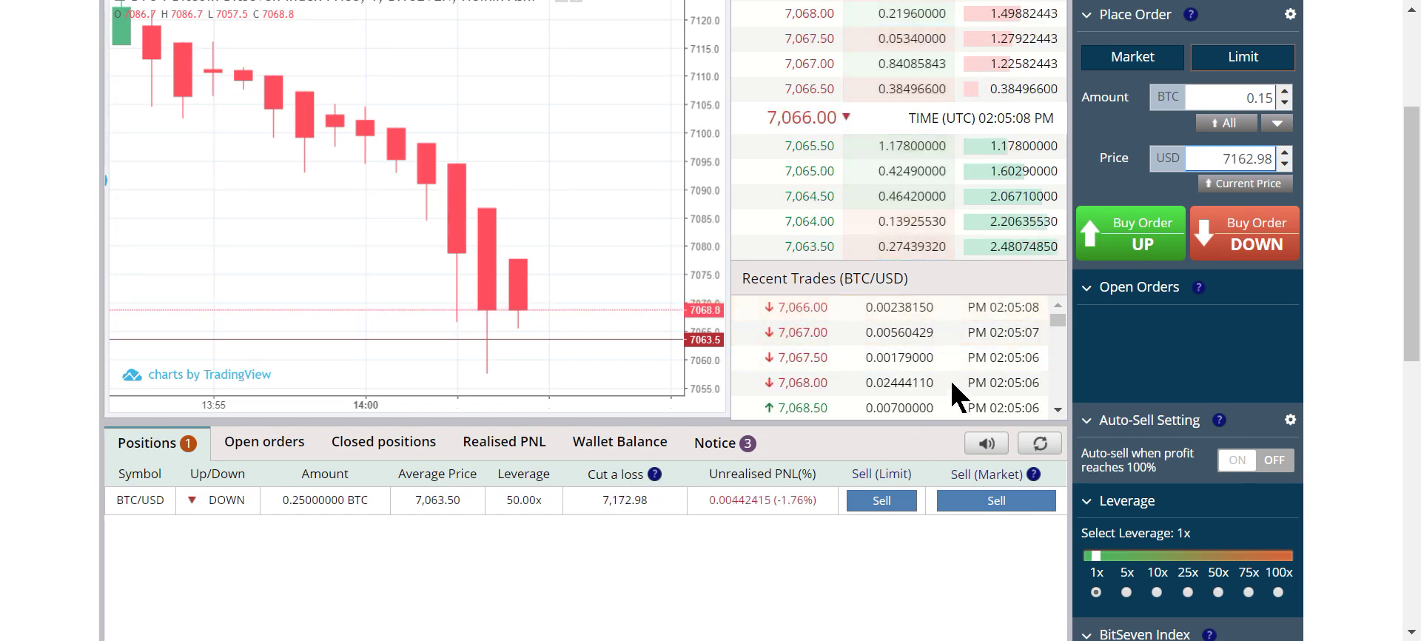
Close the open 0.25 BTC DOWN position by selling it at market price
scroll(958, 336, up, 2)
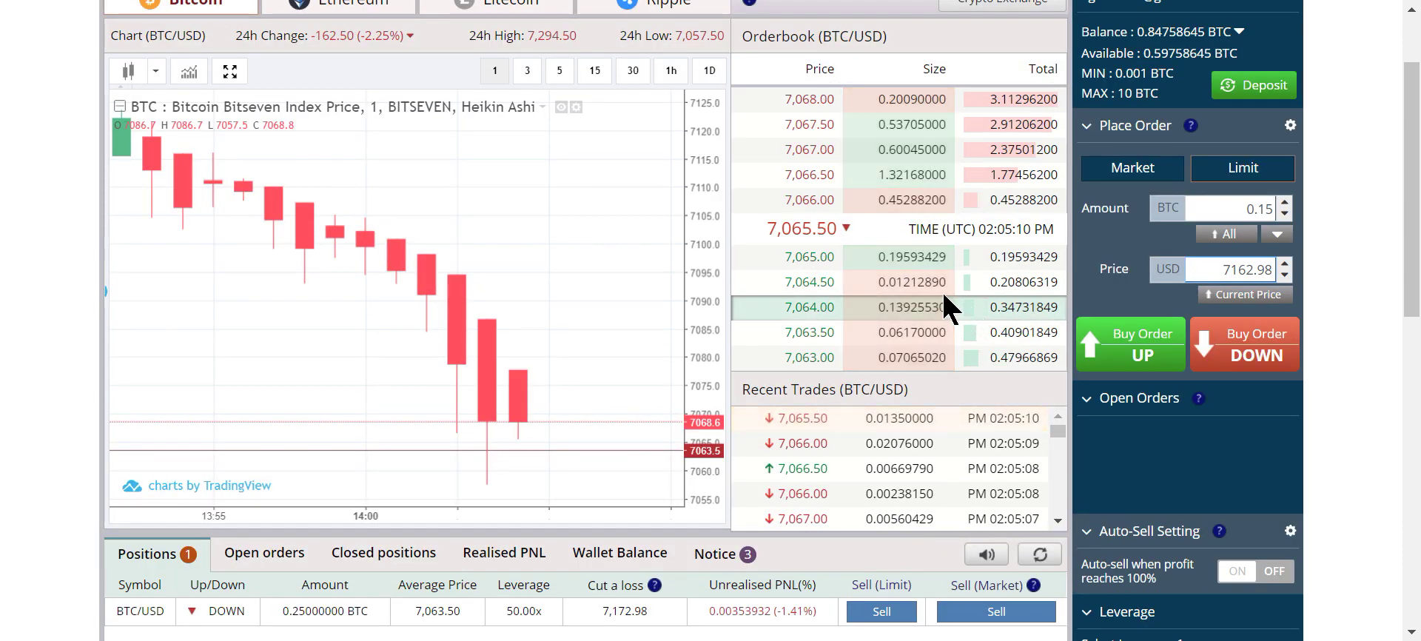
scroll(912, 277, down, 2)
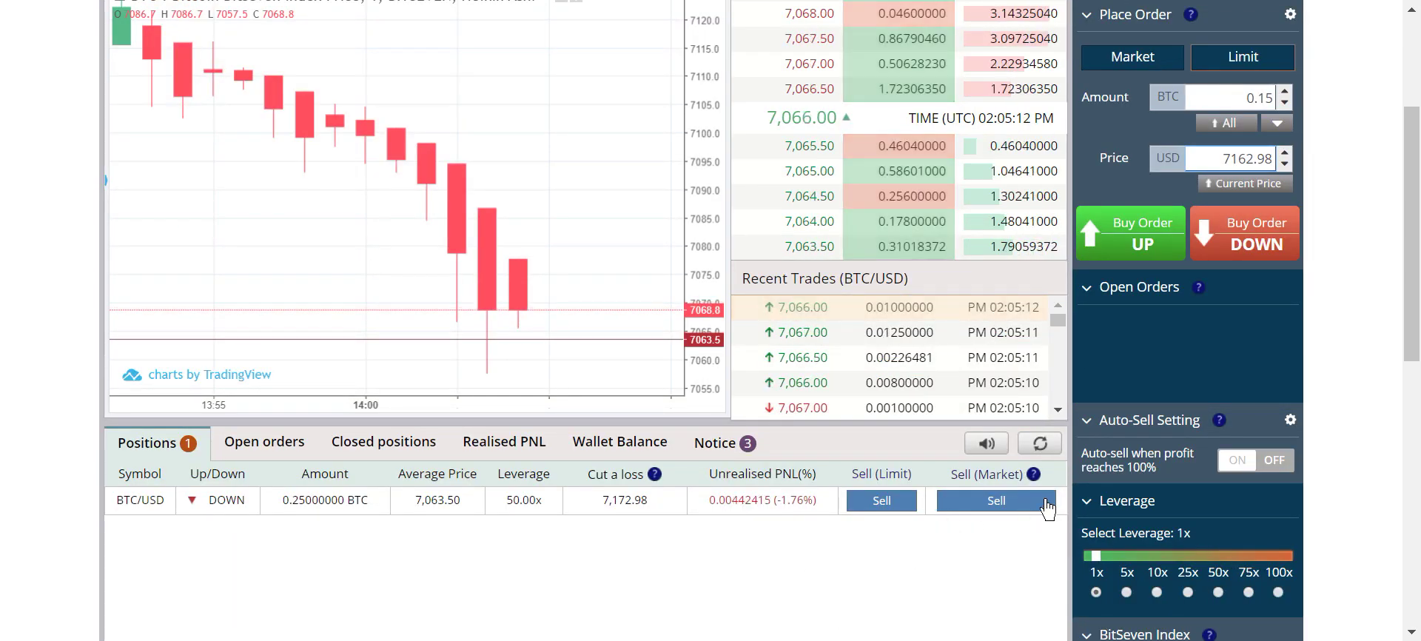
click(1005, 498)
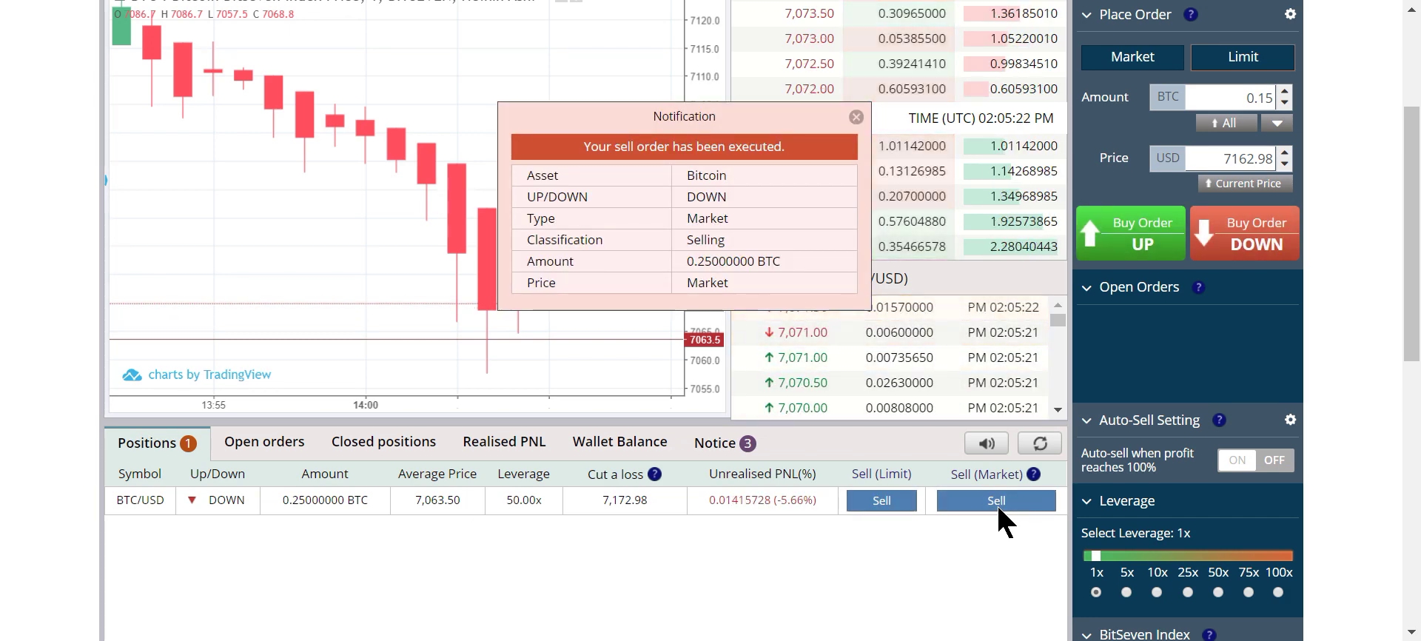
Check the Bitcoin balance and the positions list, and examine the latest candles on the price chart
scroll(1150, 340, up, 2)
scroll(1150, 340, up, 2)
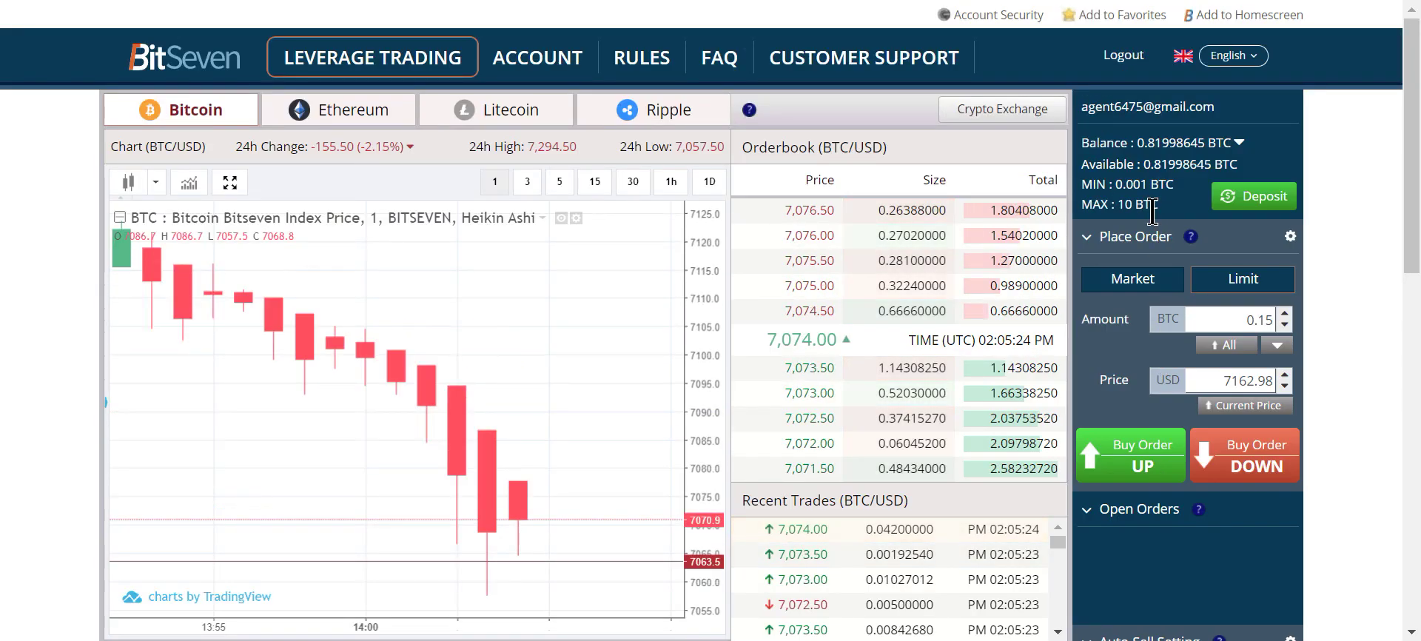
scroll(1134, 219, down, 3)
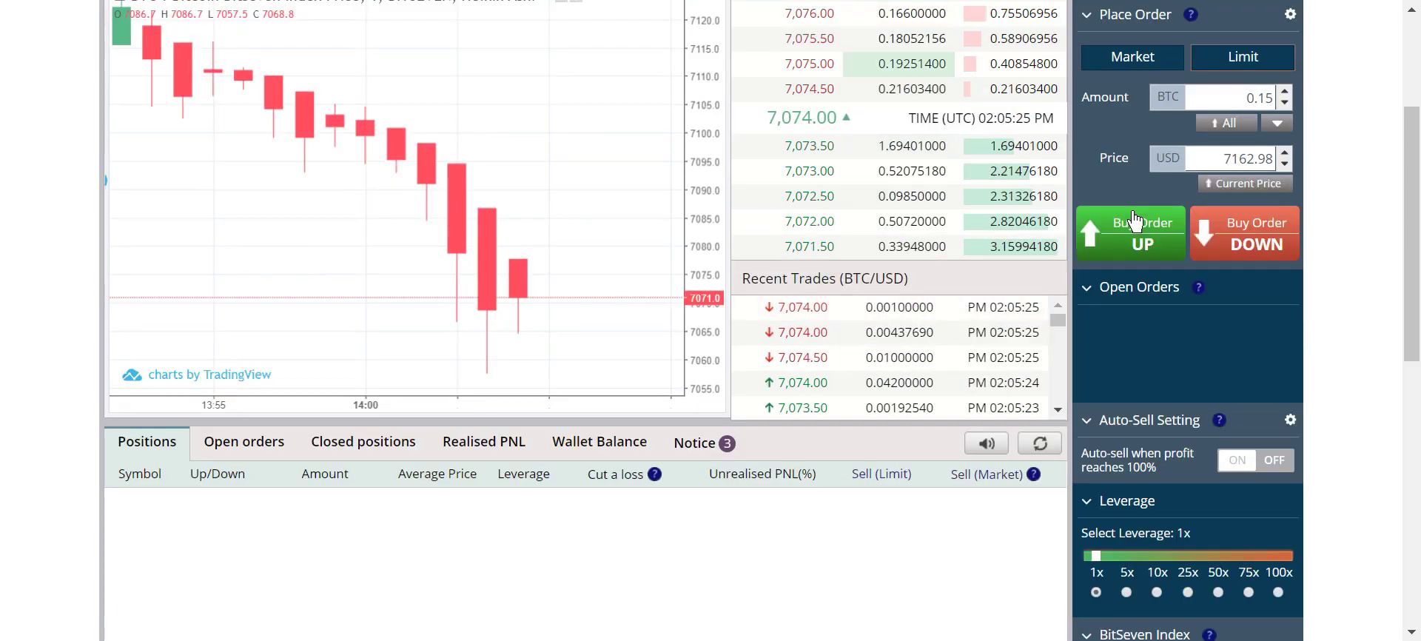
drag(508, 318, 387, 285)
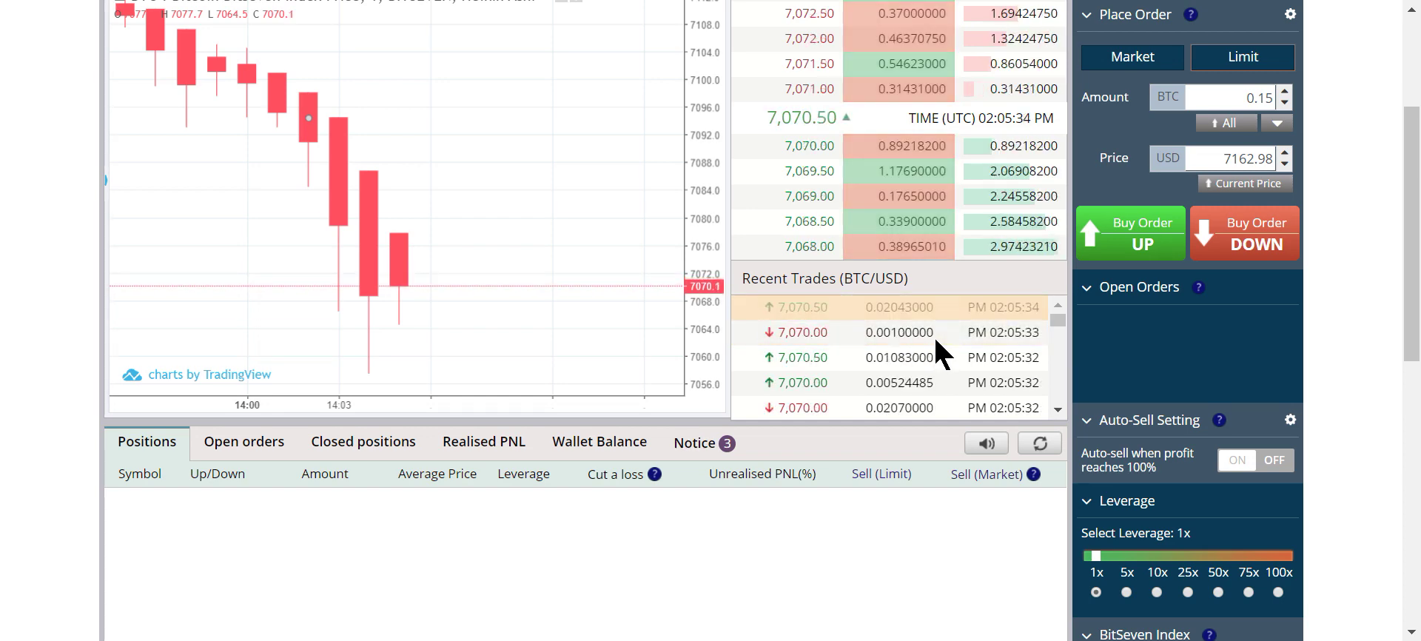
scroll(935, 339, up, 3)
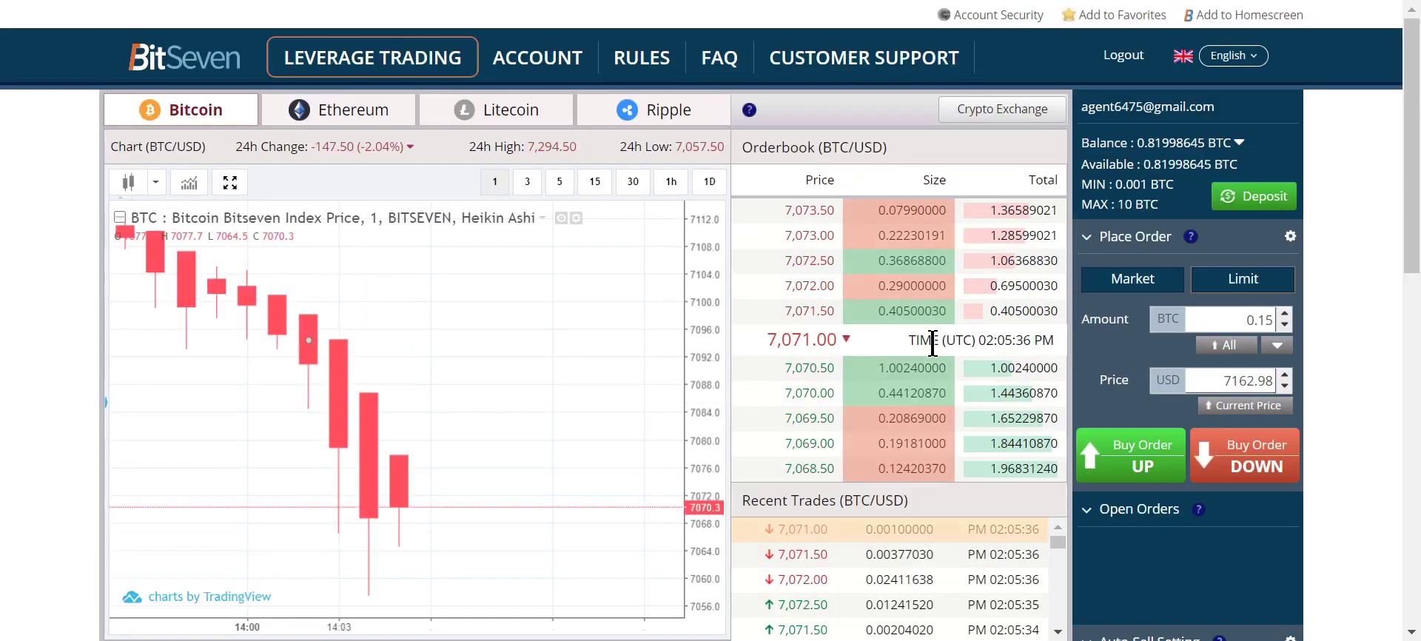
Open the account's Withdraw page to review the Bitcoin withdrawal form, and return to the leverage trading page
click(530, 59)
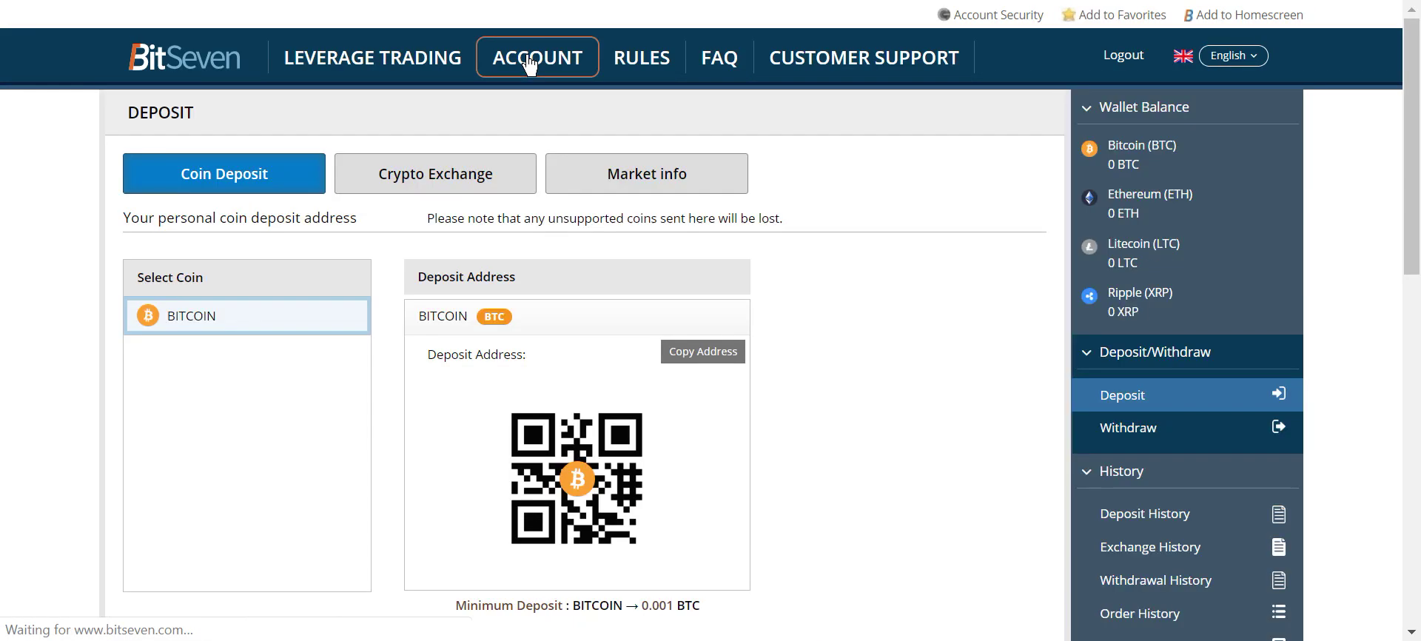
click(1111, 426)
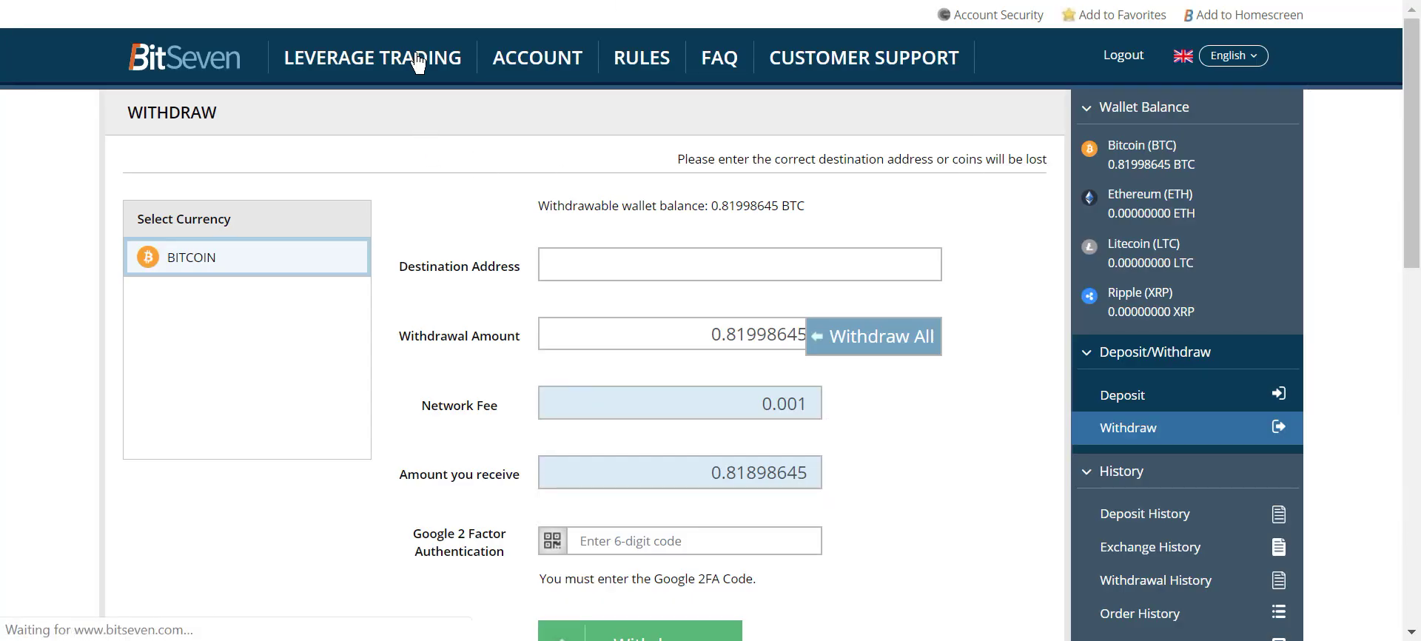
click(418, 61)
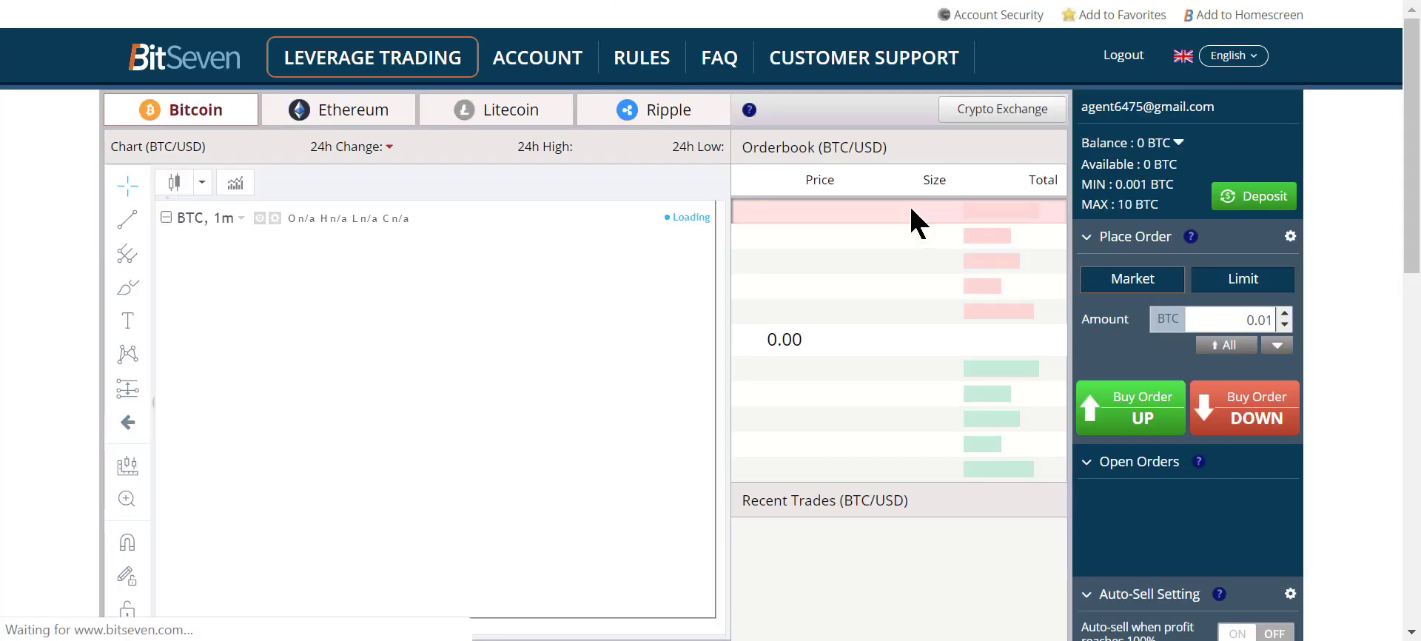
Examine the latest one-minute Bitcoin candles and the available leverage levels, trying the 50x option
scroll(911, 209, down, 2)
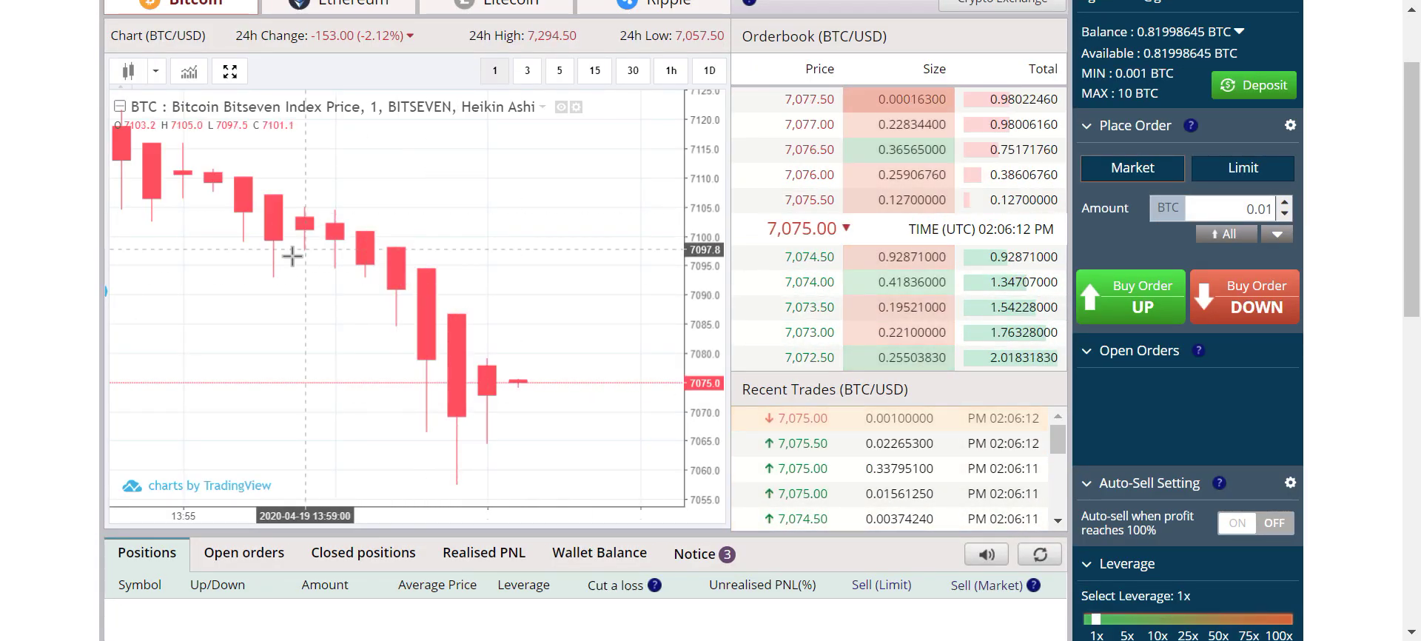
drag(349, 282, 333, 386)
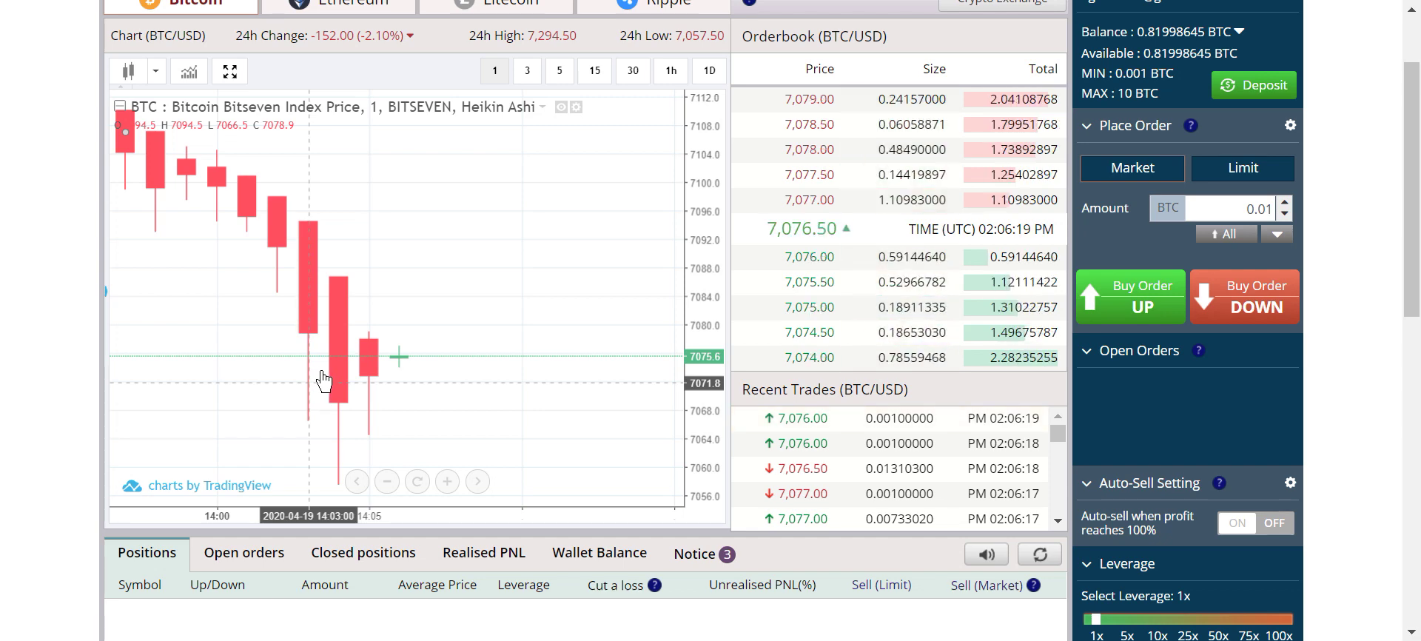
scroll(217, 8, down, 2)
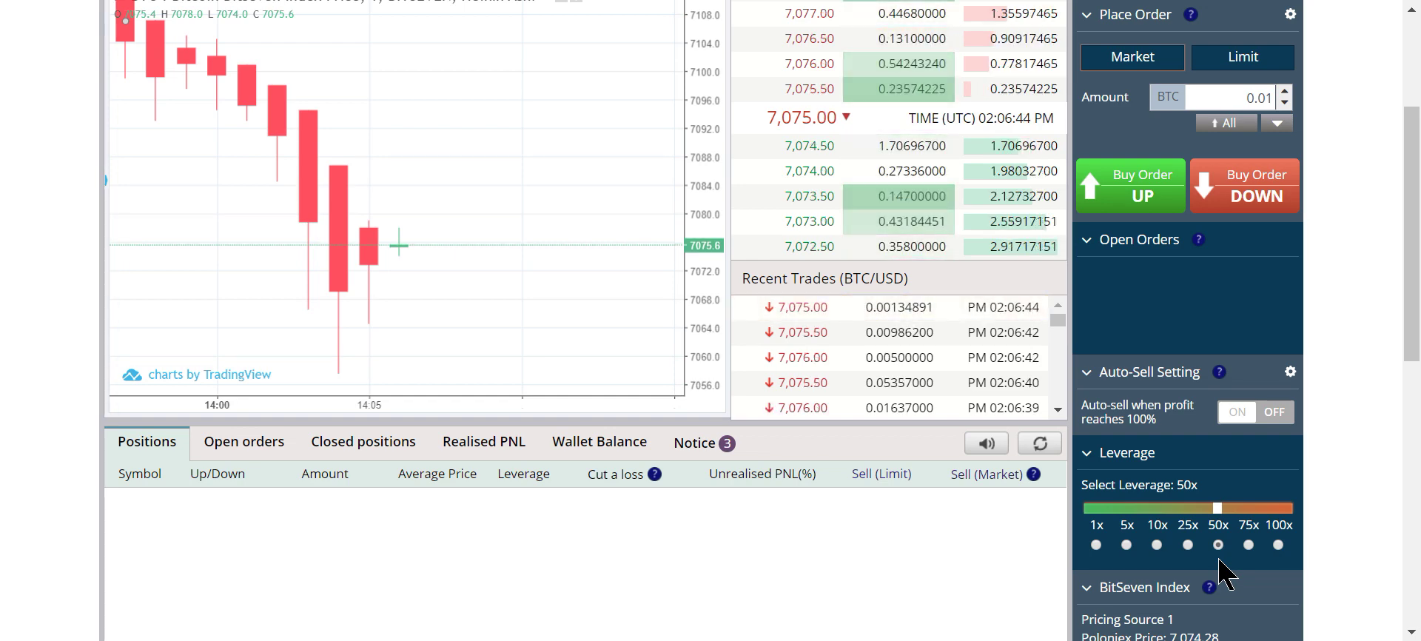
scroll(546, 29, up, 2)
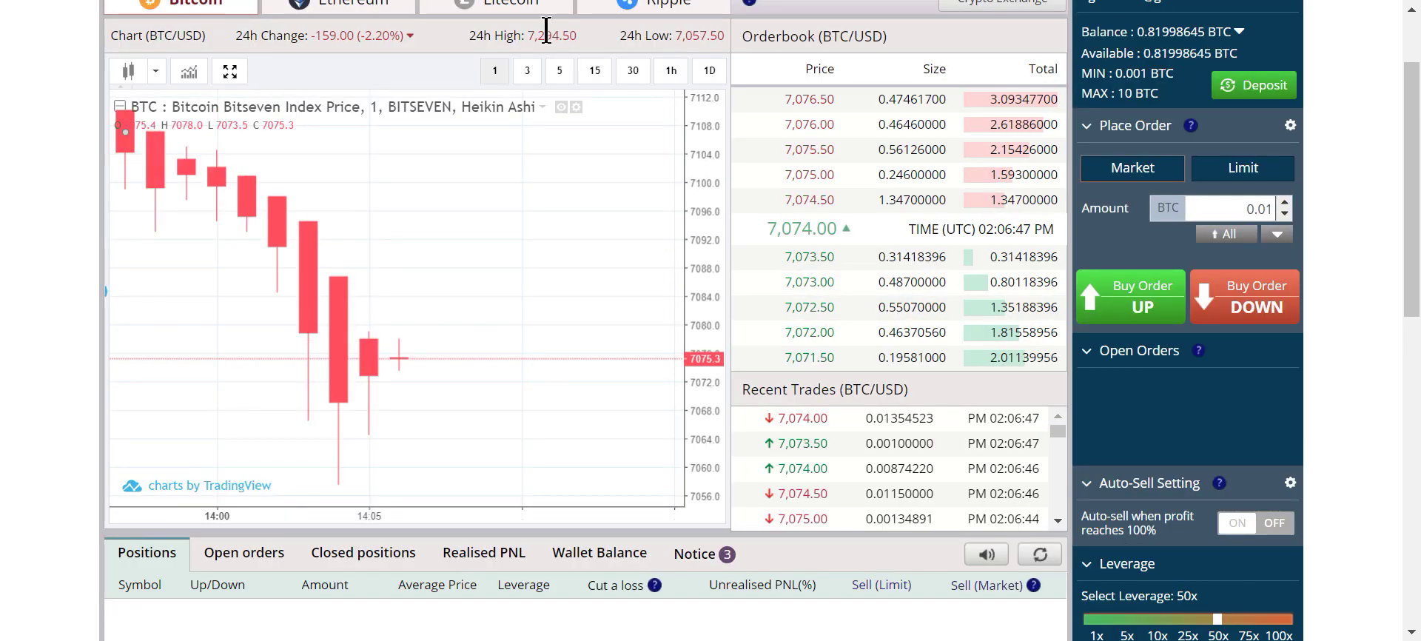
Review the Ethereum market's leverage levels, trying the 40x option, and return to the Bitcoin market's trading page
click(371, 6)
scroll(1259, 518, down, 2)
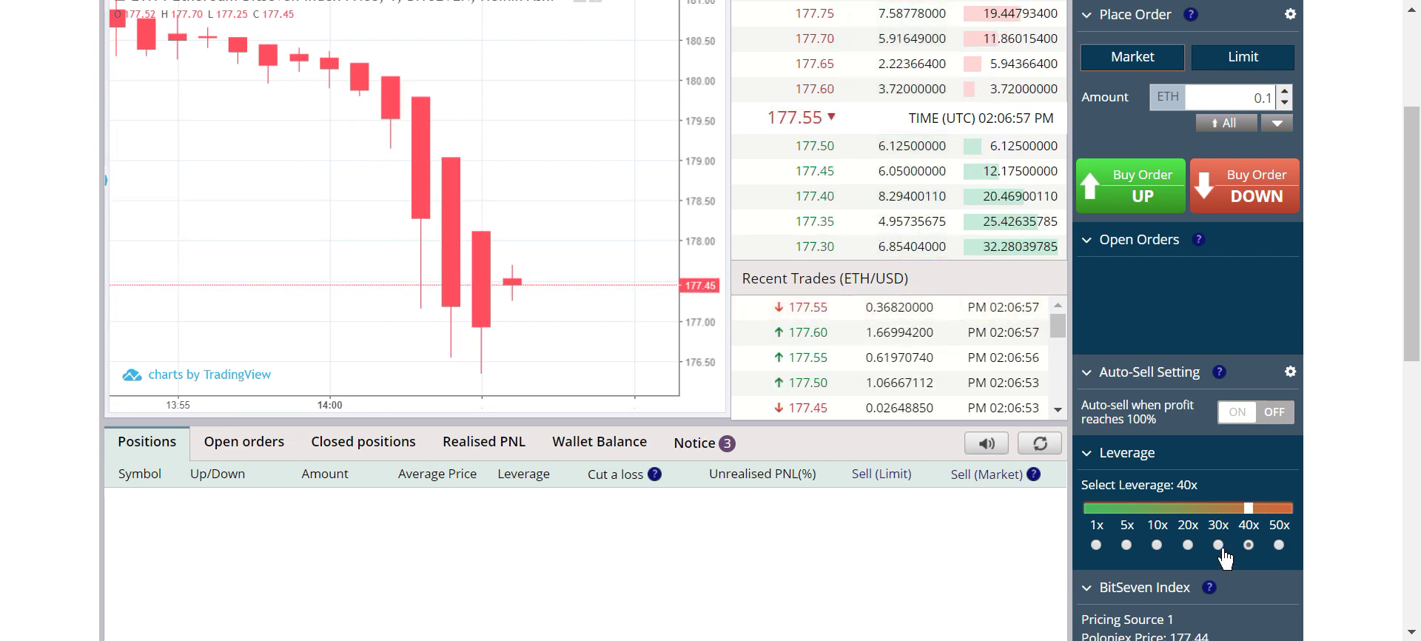
scroll(781, 331, up, 3)
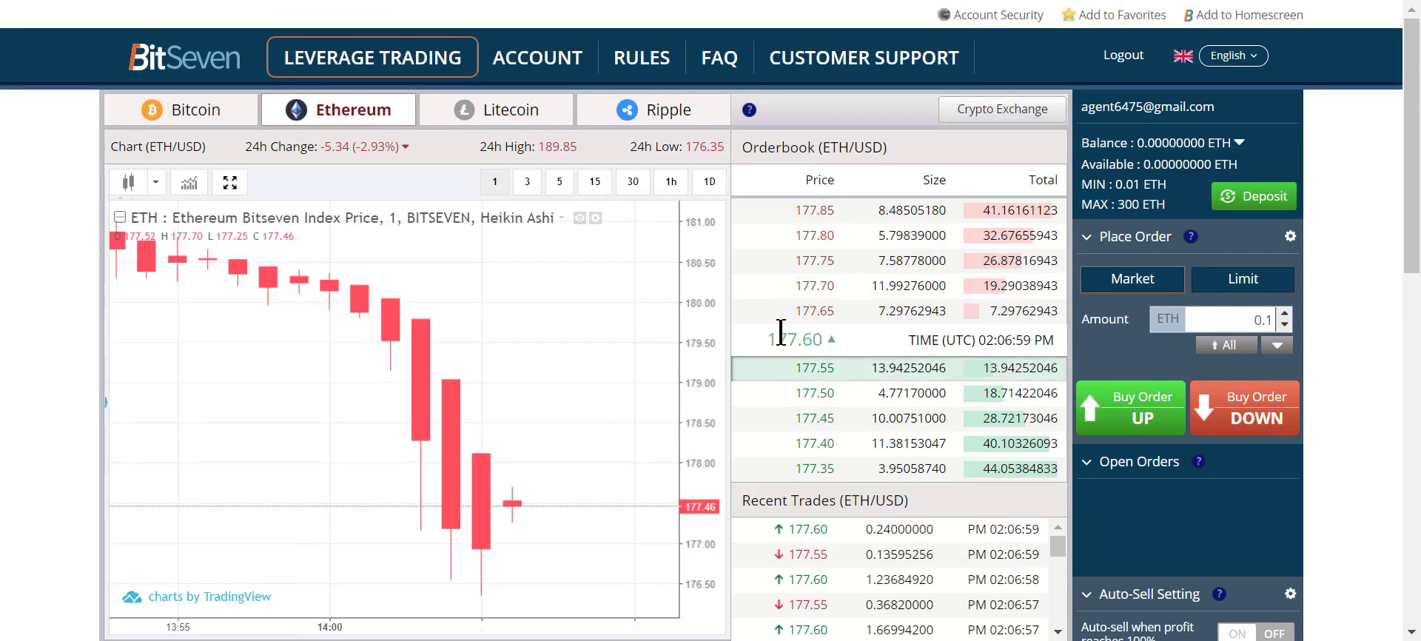
click(181, 109)
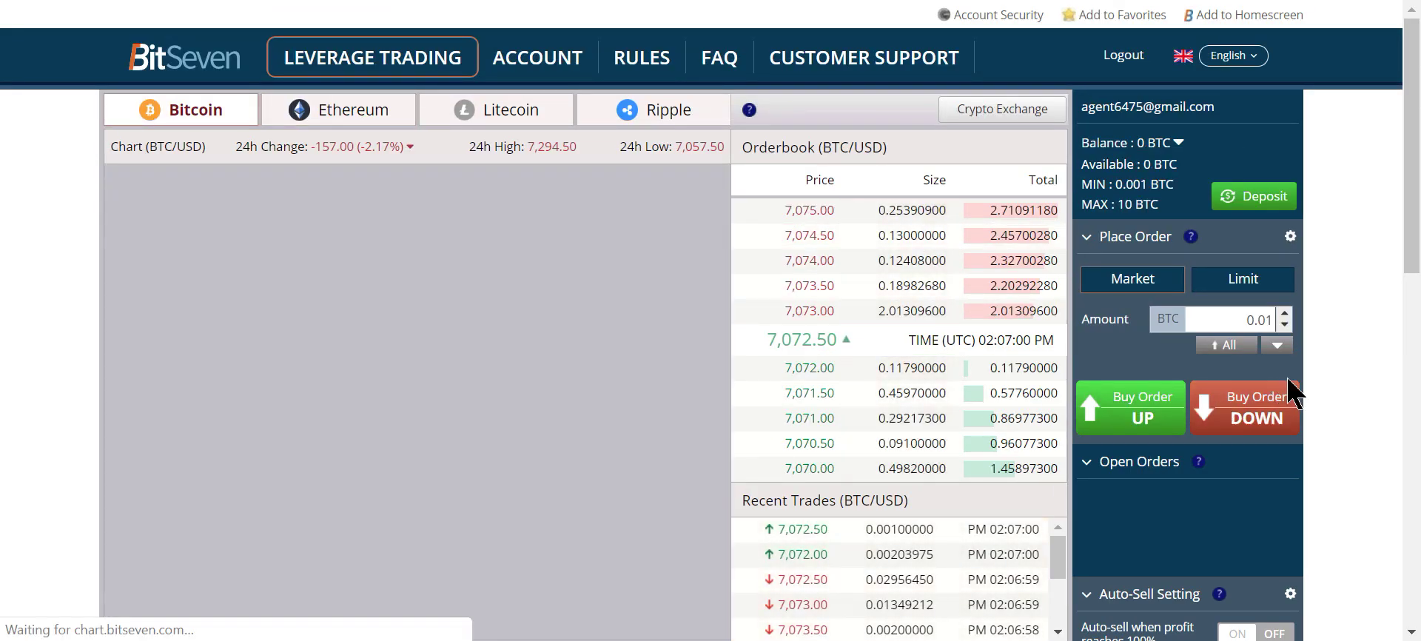
scroll(1347, 371, down, 5)
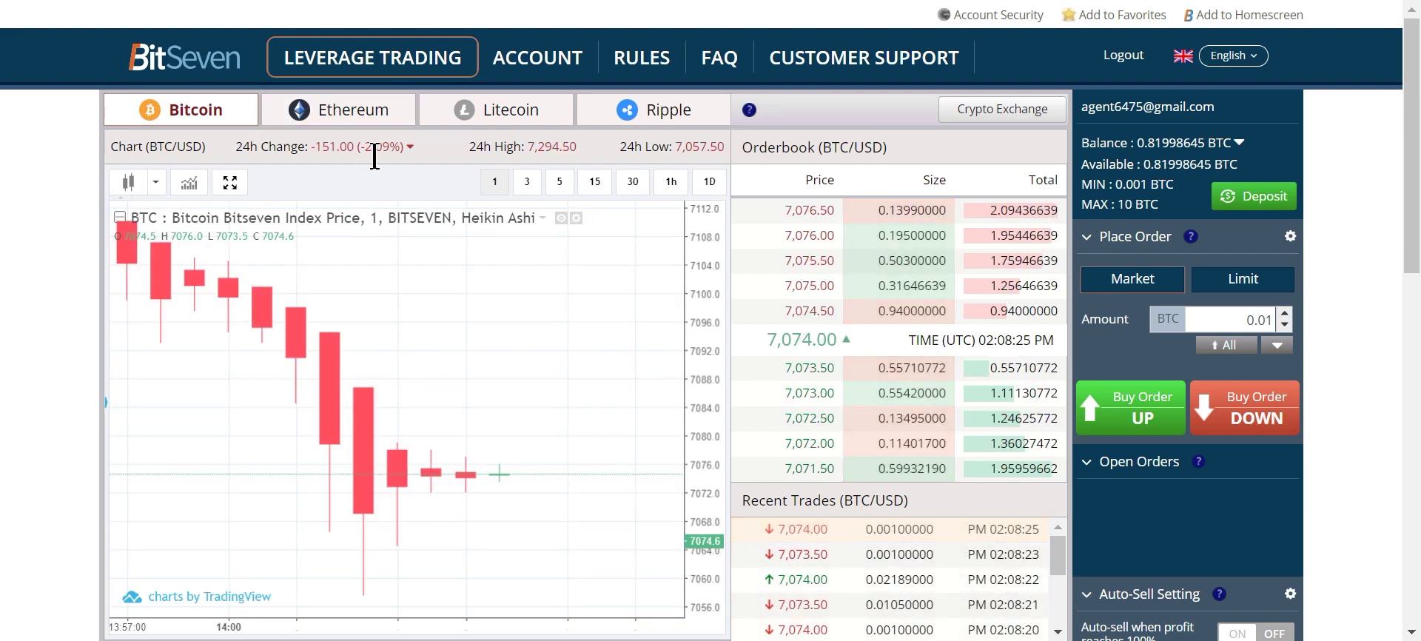
View the Litecoin market, followed by the Ripple market
click(493, 109)
click(661, 119)
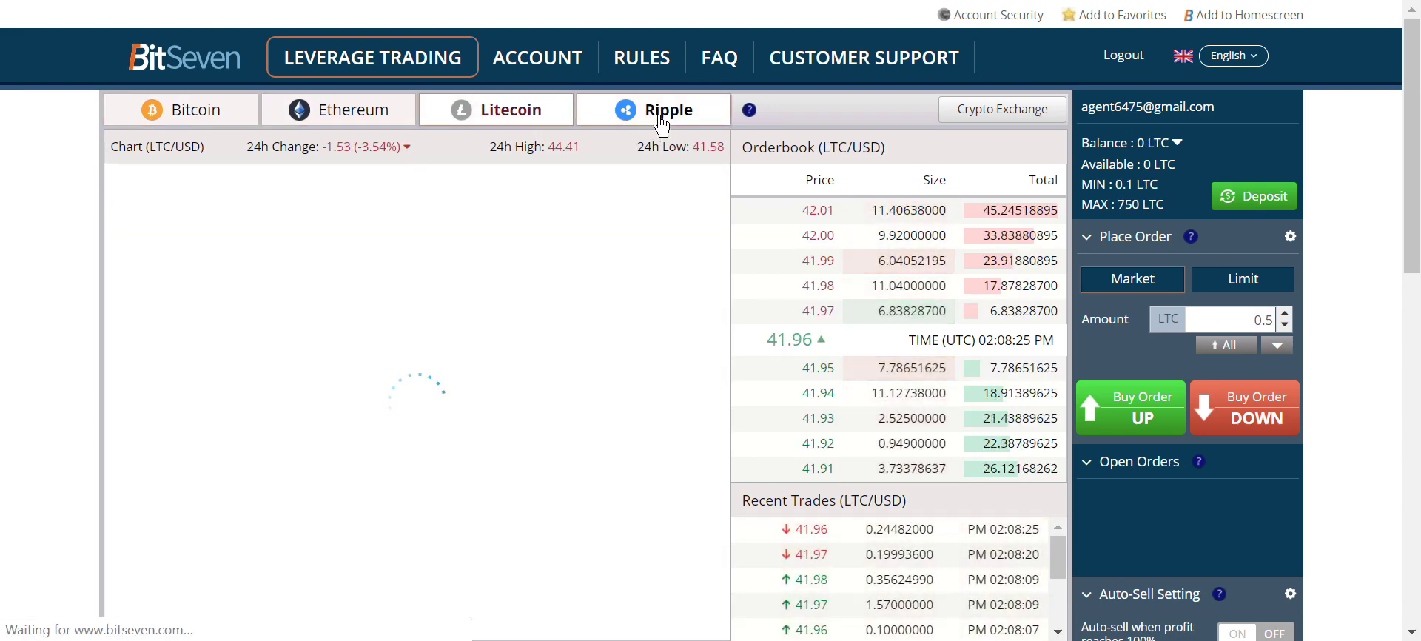